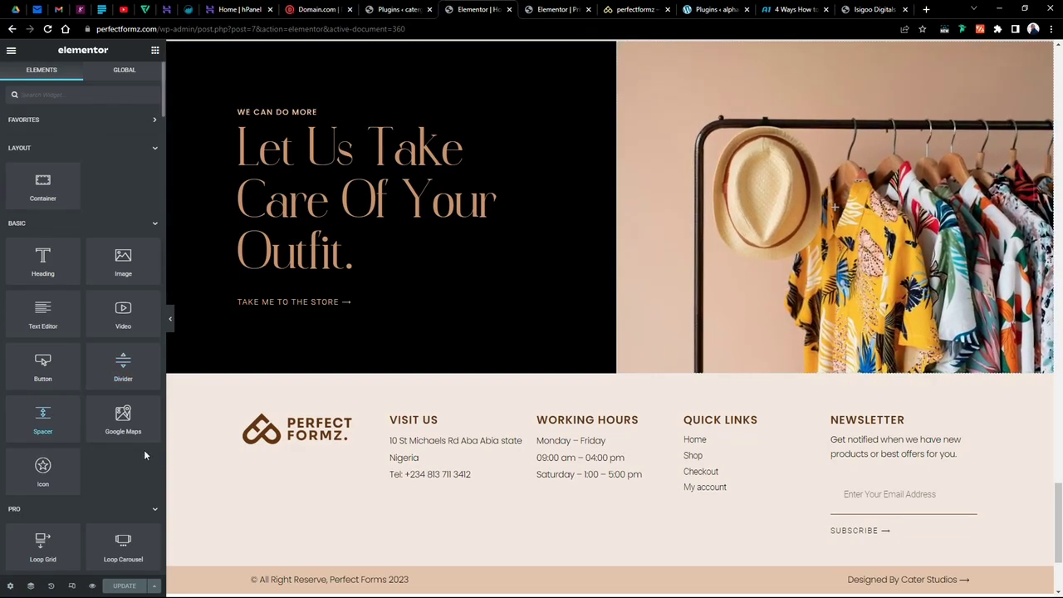
# Look over the 'The values we live by' page, its main menu and responsive preview.
pyautogui.scroll(-3, 147, 445)
pyautogui.scroll(3, 150, 449)
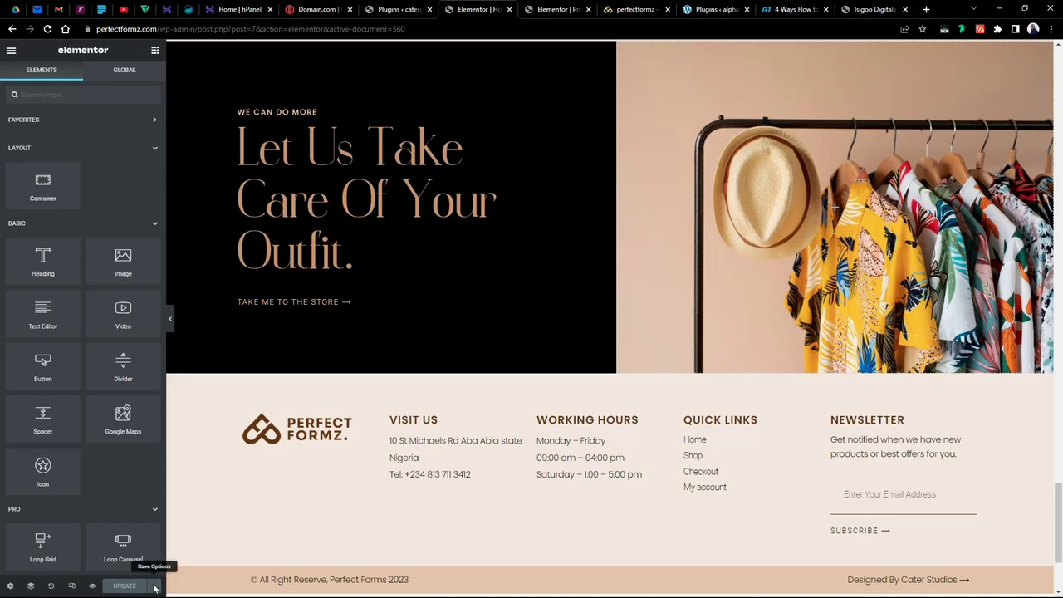
pyautogui.click(10, 52)
pyautogui.click(153, 52)
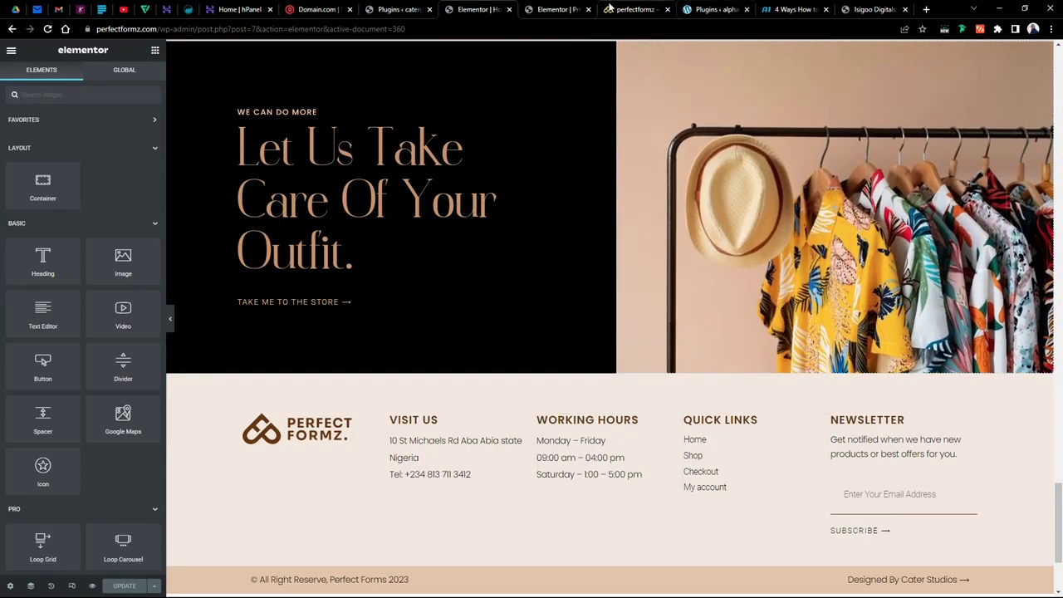
pyautogui.click(71, 586)
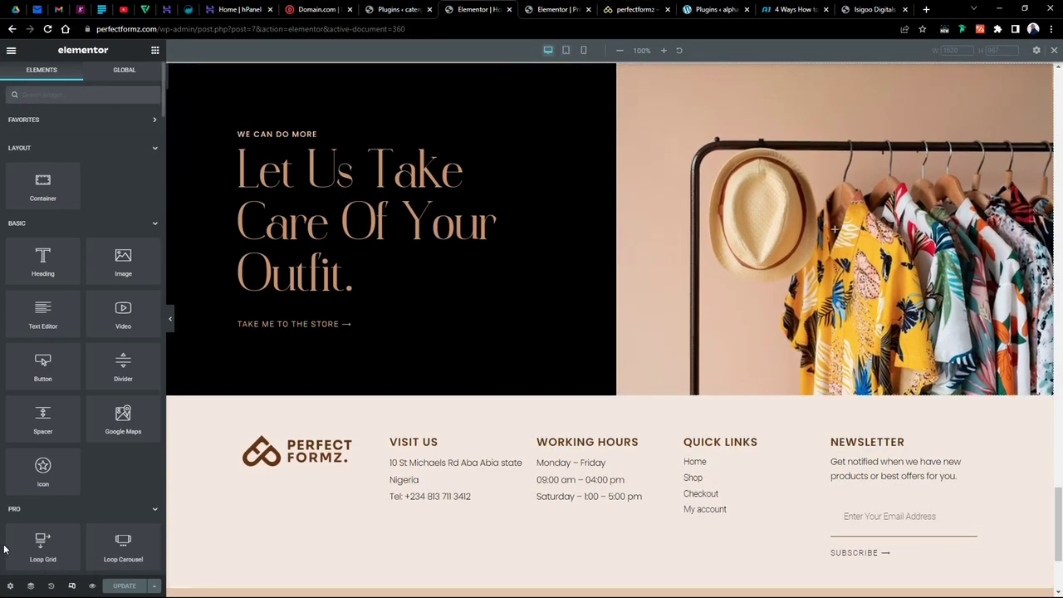
pyautogui.click(72, 587)
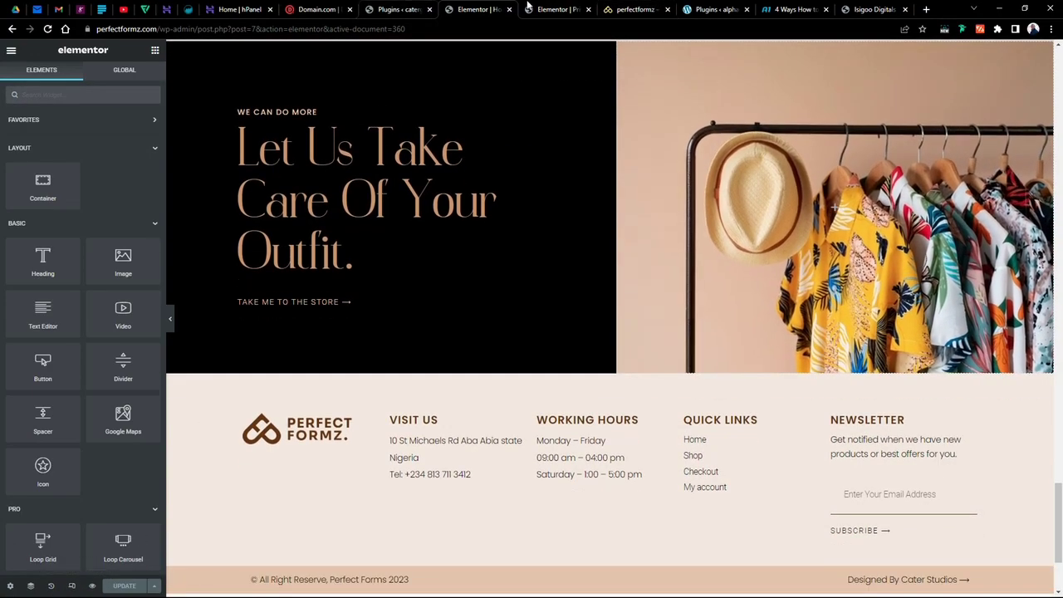
# Switch to the Privacy Policy editor, then to the site's Installed Plugins page.
pyautogui.click(568, 6)
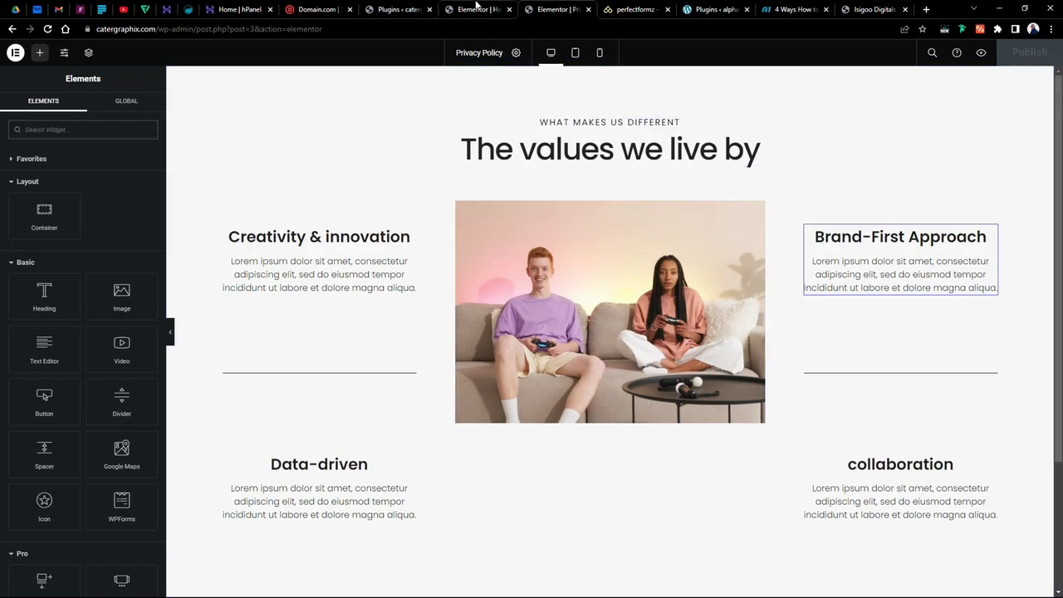
pyautogui.moveTo(476, 5)
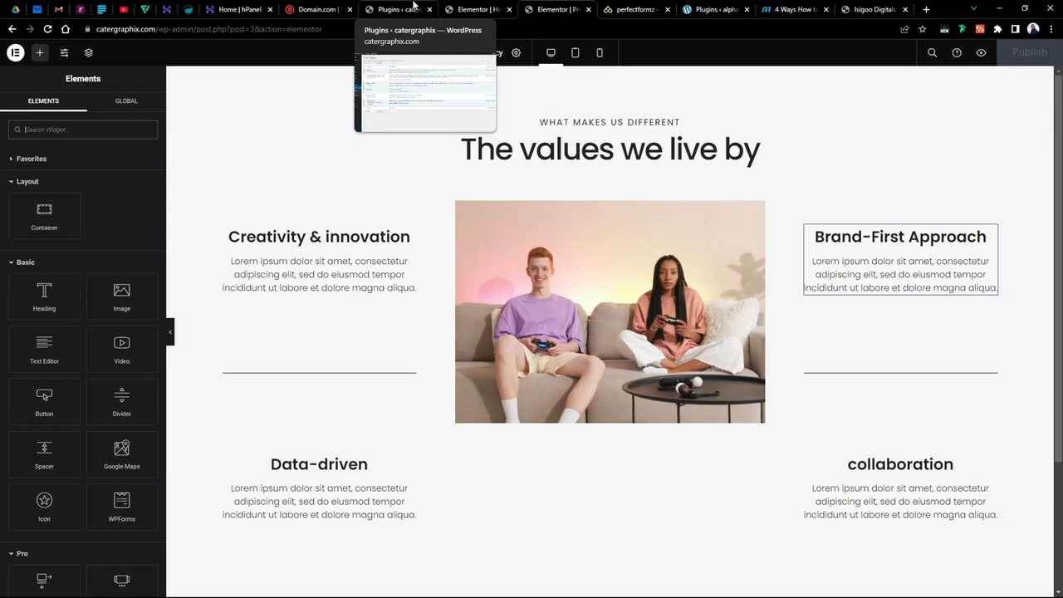
pyautogui.click(413, 5)
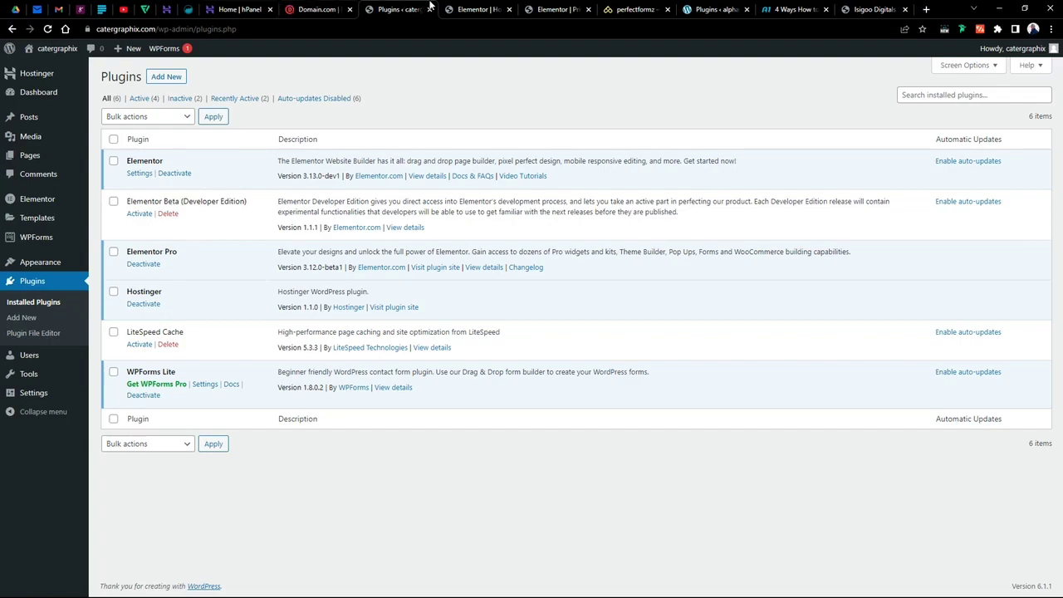
# Return to the plugins page and bring up Elementor's Tools Version Control settings.
pyautogui.click(466, 9)
pyautogui.hotkey('ctrl', 'Tab')
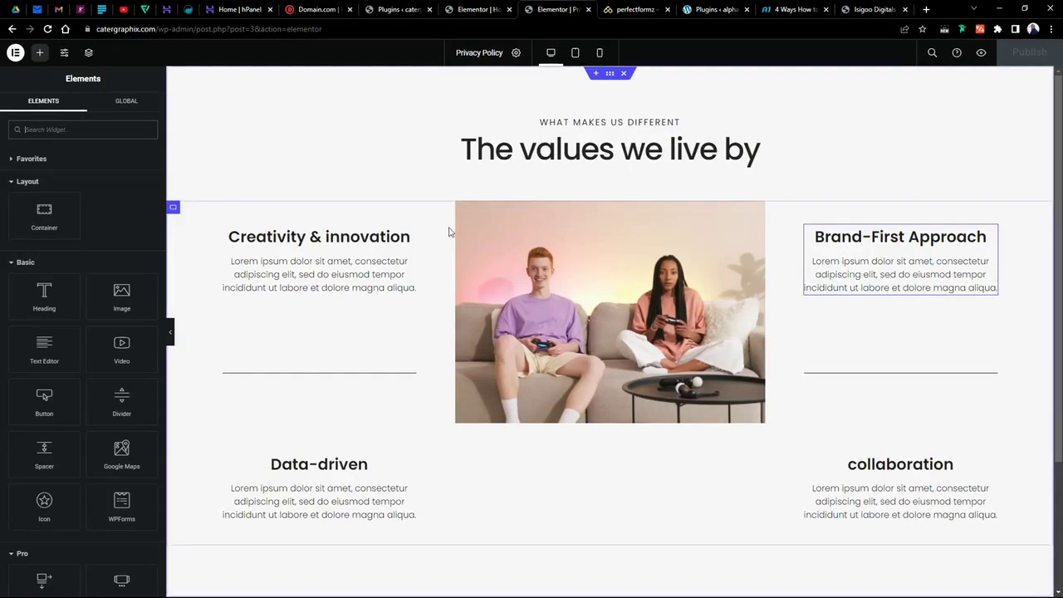
pyautogui.click(394, 6)
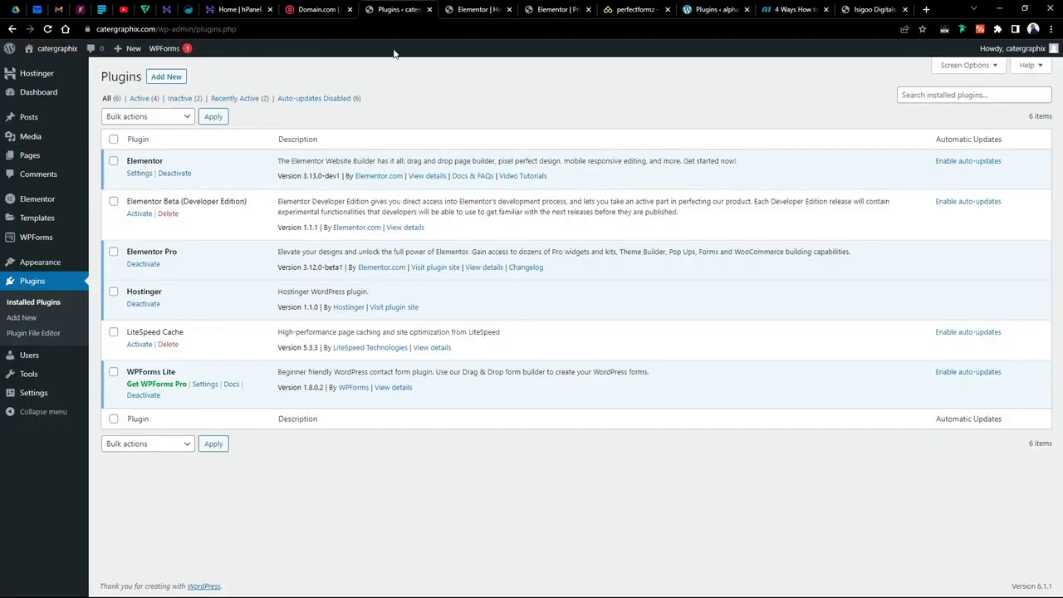
pyautogui.moveTo(40, 205)
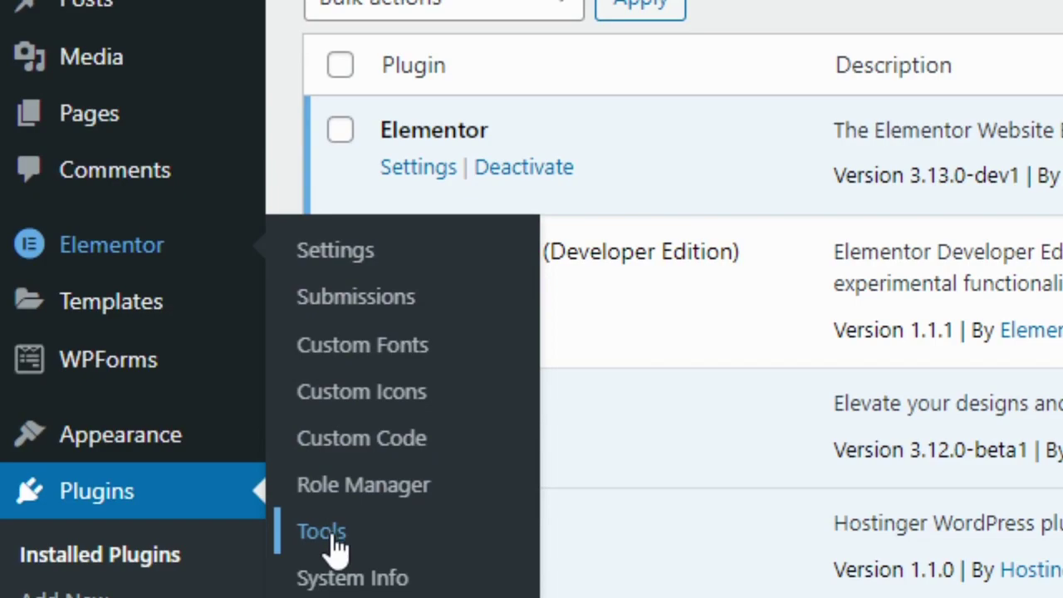
pyautogui.click(331, 554)
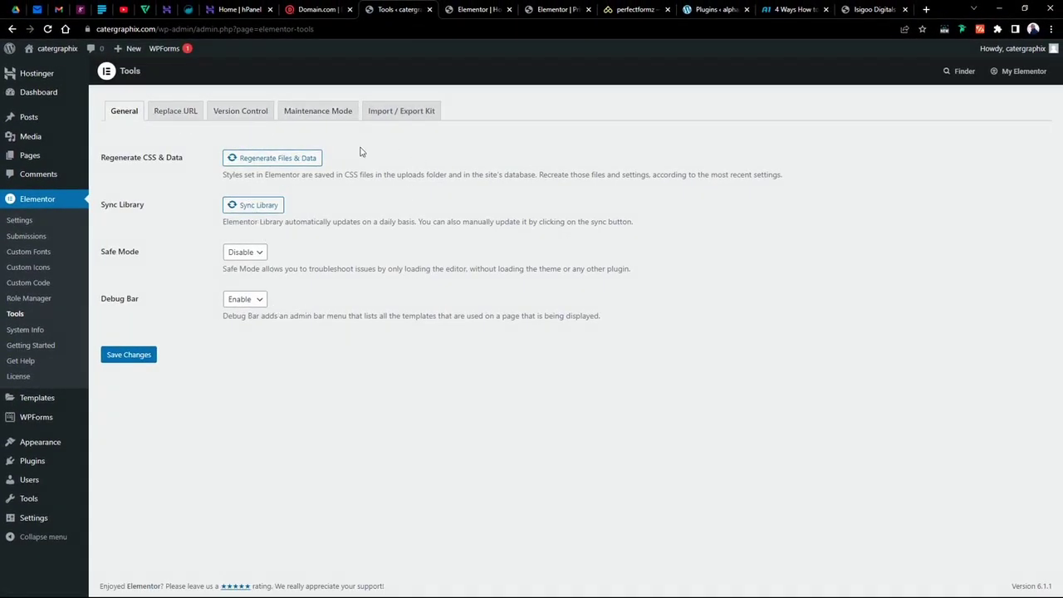
pyautogui.click(232, 117)
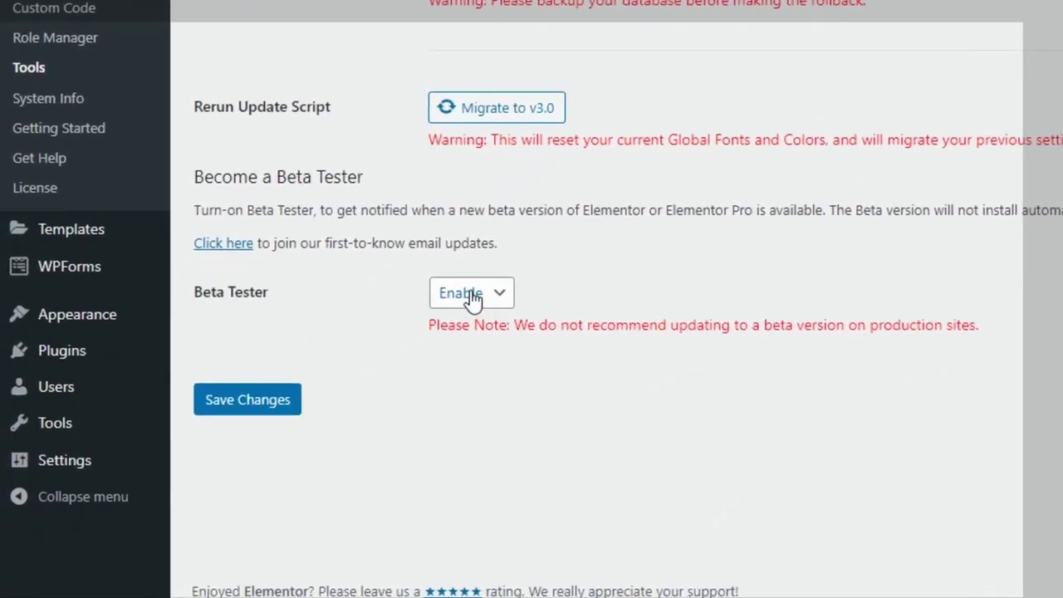
# Set Beta Tester to Enable and save the changes.
pyautogui.click(245, 431)
pyautogui.click(489, 333)
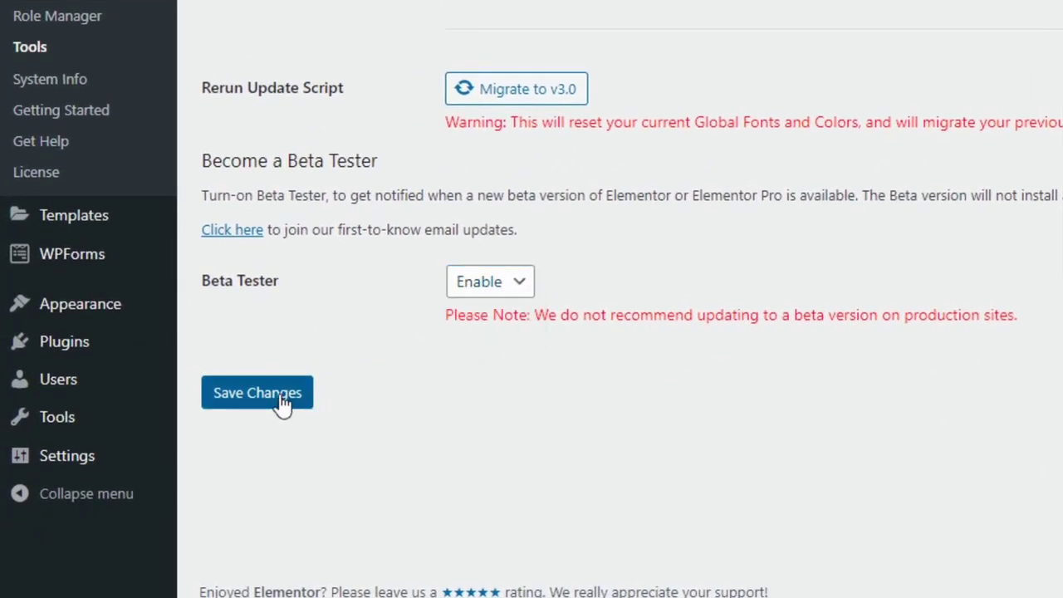
pyautogui.click(285, 401)
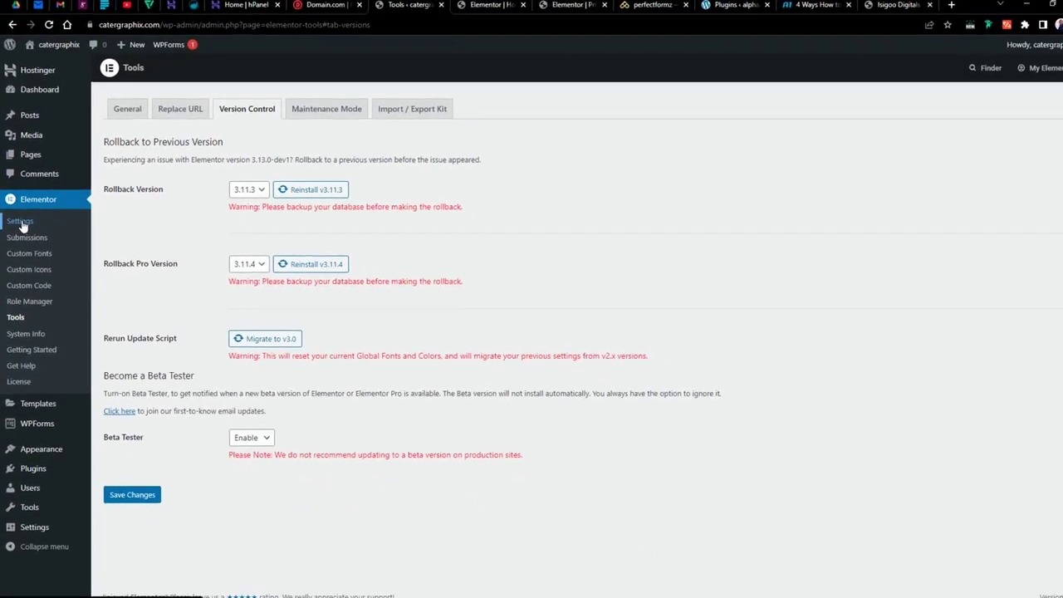
# Bring up Elementor's Experiments list and check the Editor Top Bar status.
pyautogui.click(65, 309)
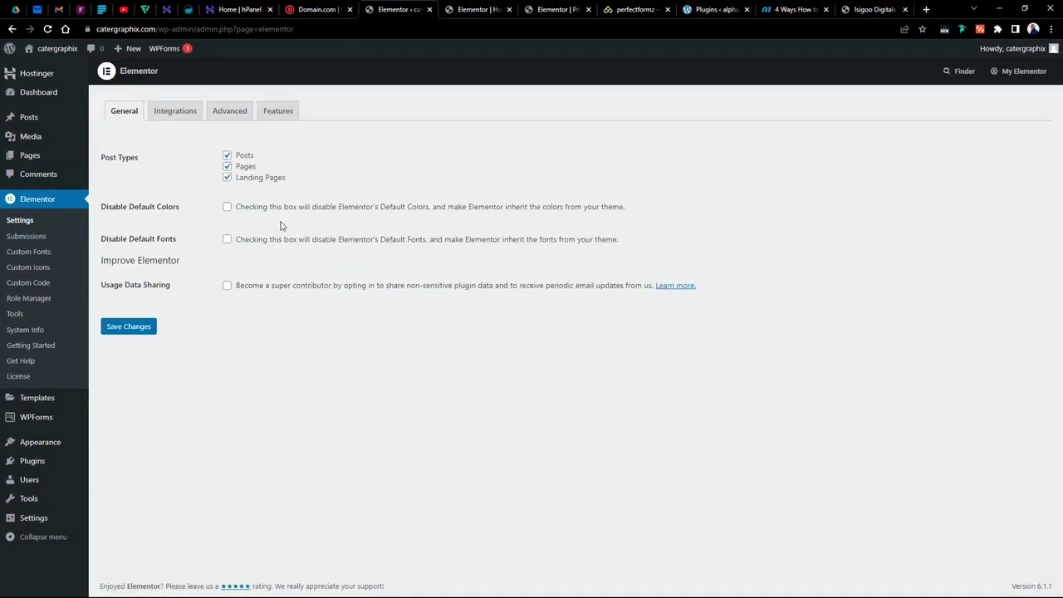
pyautogui.click(287, 121)
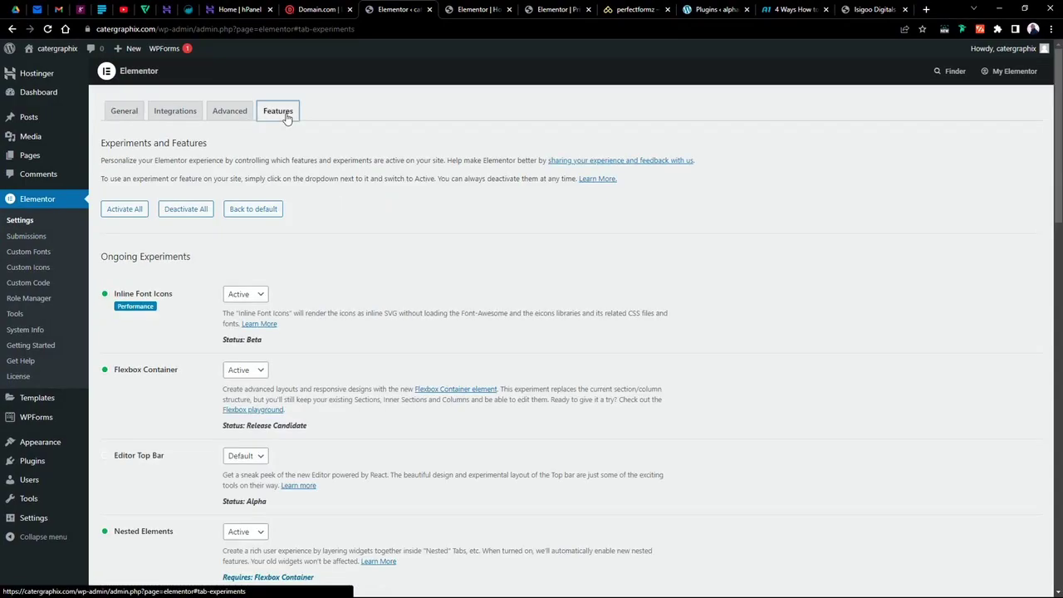
pyautogui.scroll(-3, 330, 297)
pyautogui.scroll(1, 365, 199)
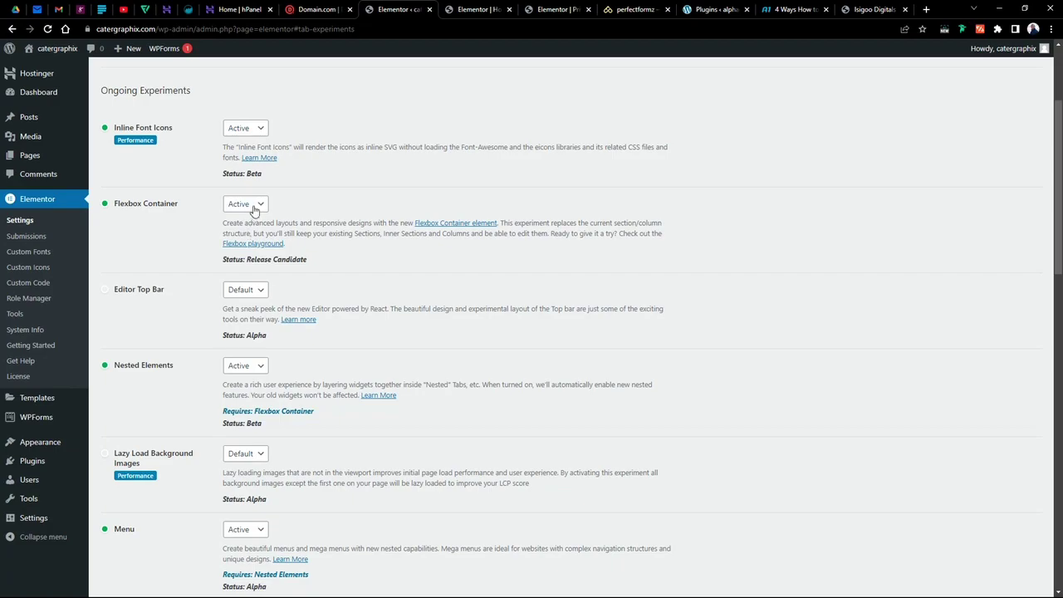
pyautogui.scroll(-1, 303, 263)
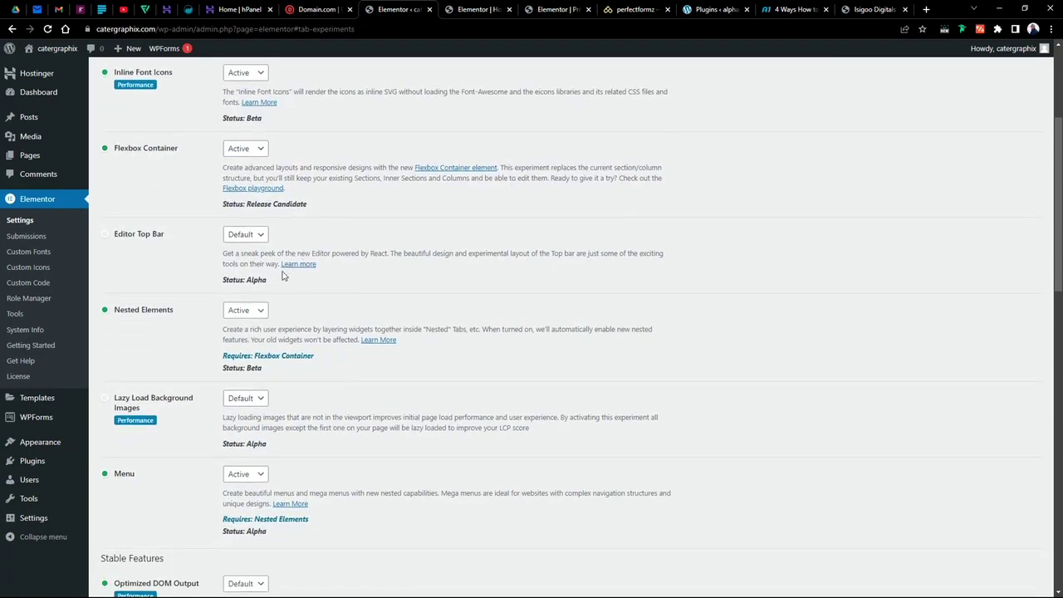
pyautogui.click(243, 236)
pyautogui.click(533, 9)
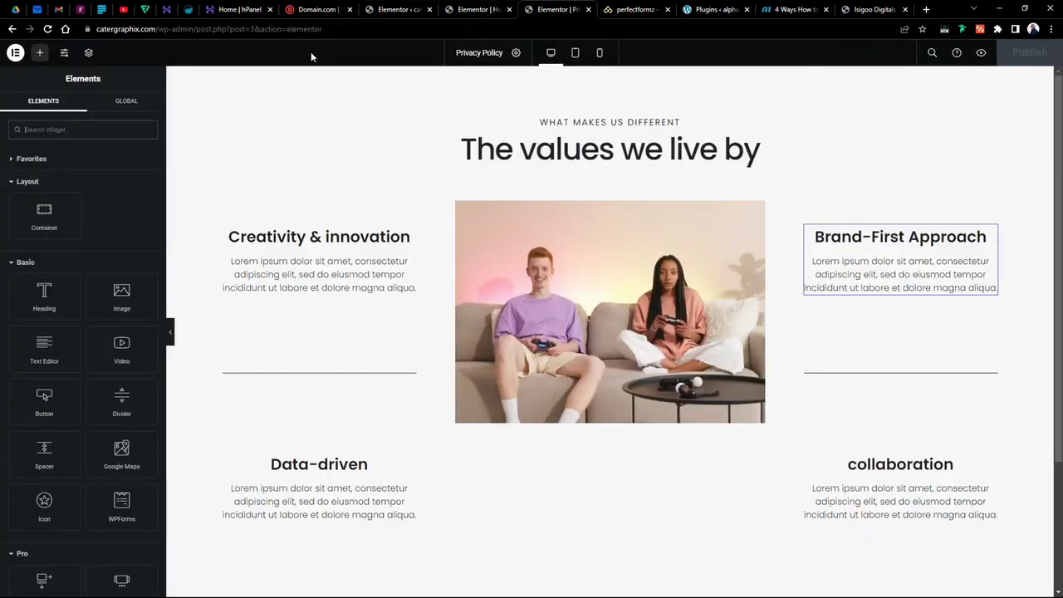
pyautogui.click(480, 9)
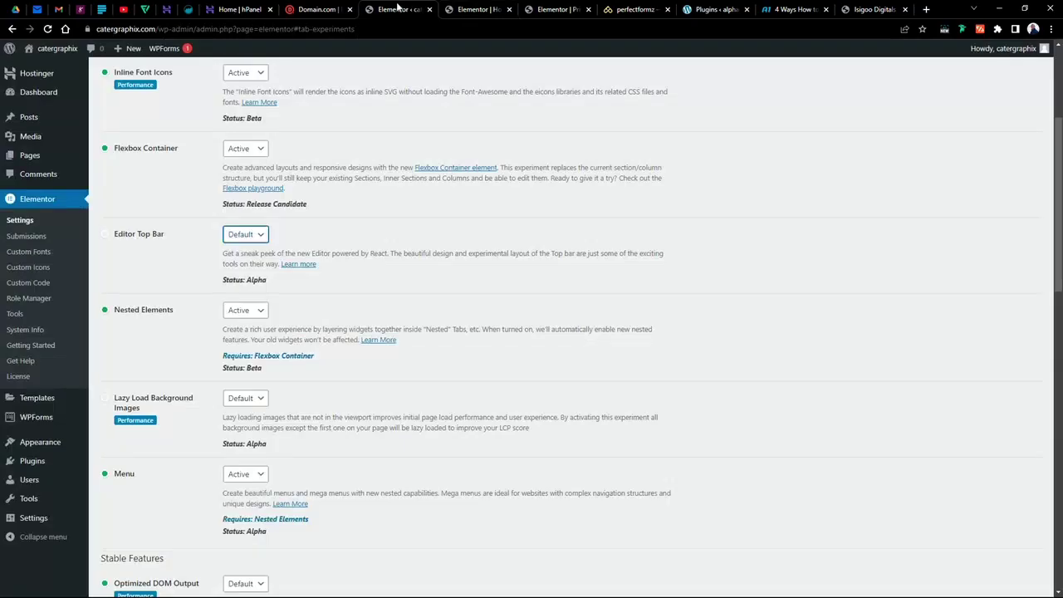
pyautogui.click(399, 9)
# Leave Menu Active, activate all experiments at once, and save the changes.
pyautogui.scroll(-1, 257, 407)
pyautogui.scroll(-2, 250, 420)
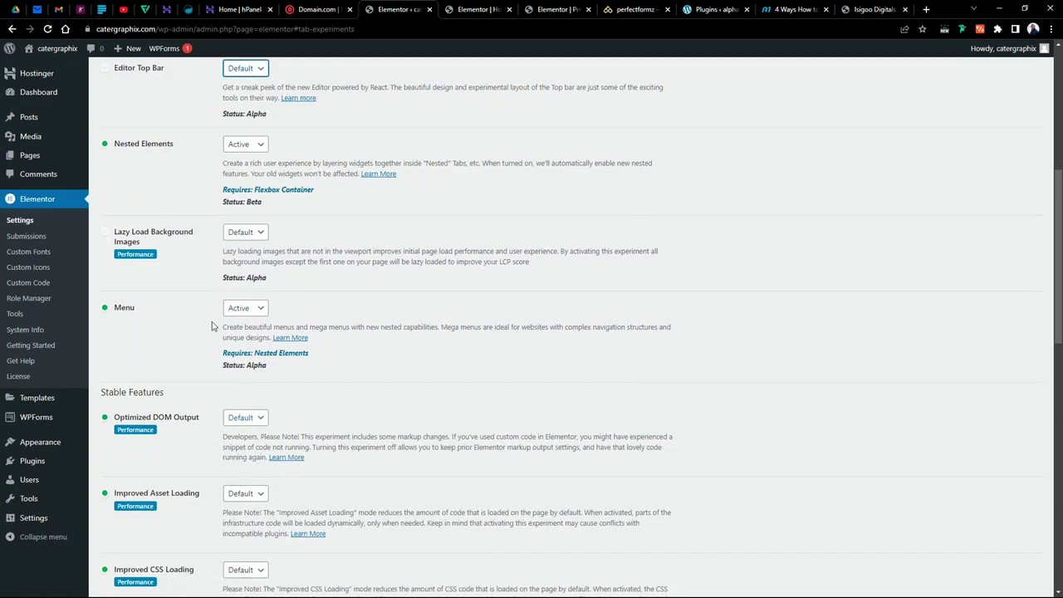
pyautogui.click(252, 308)
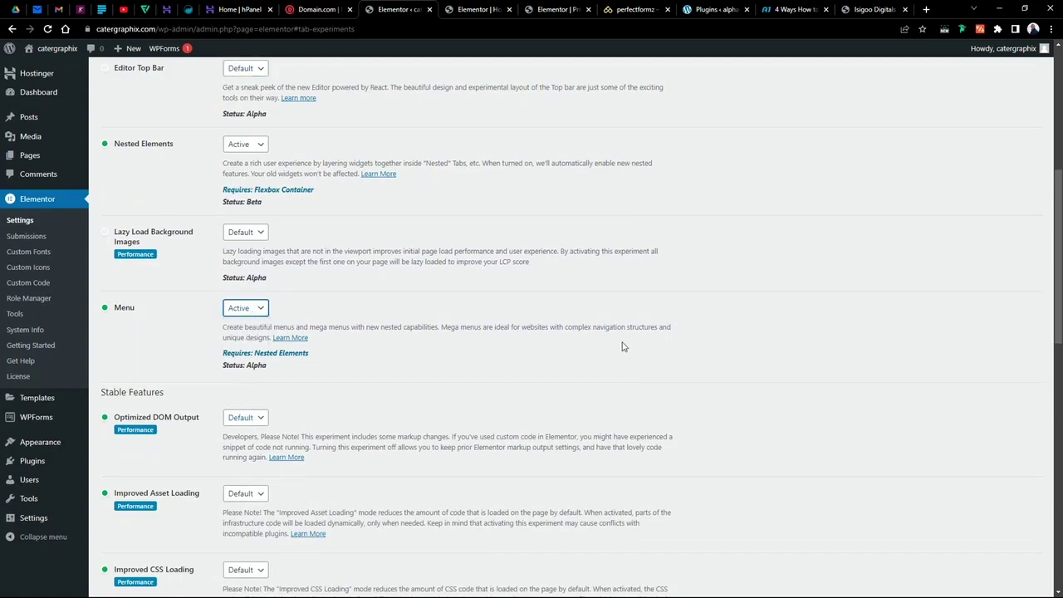
pyautogui.click(636, 309)
pyautogui.scroll(-2, 369, 392)
pyautogui.scroll(10, 336, 380)
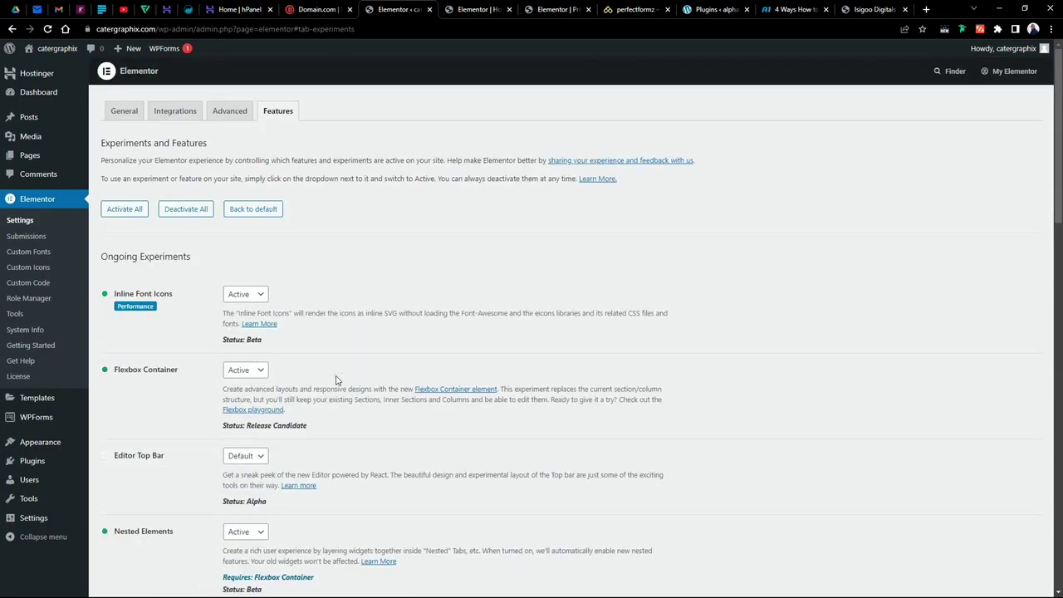
pyautogui.scroll(-15, 336, 380)
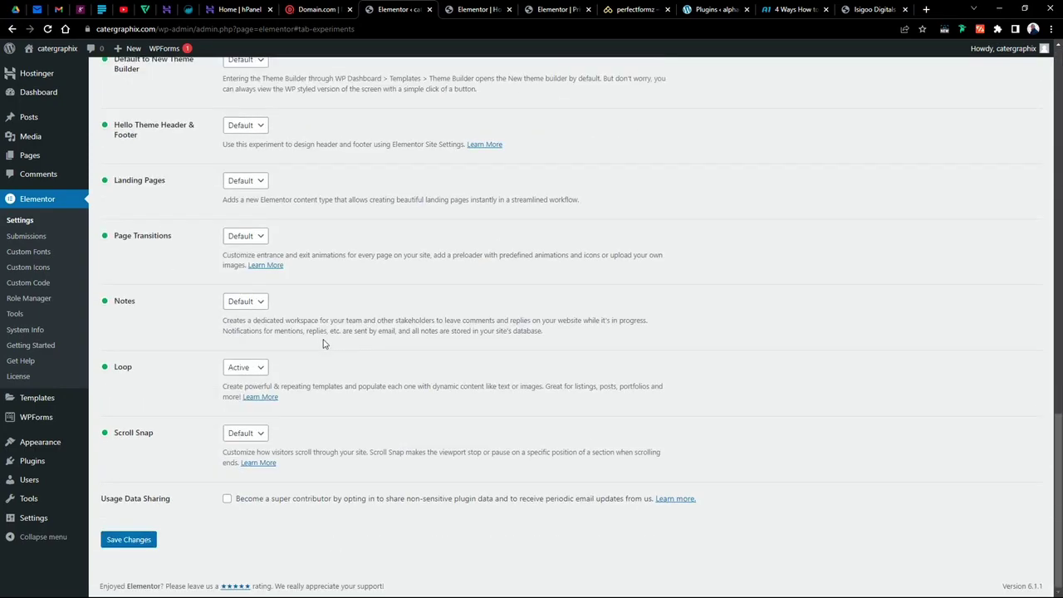
pyautogui.scroll(15, 512, 152)
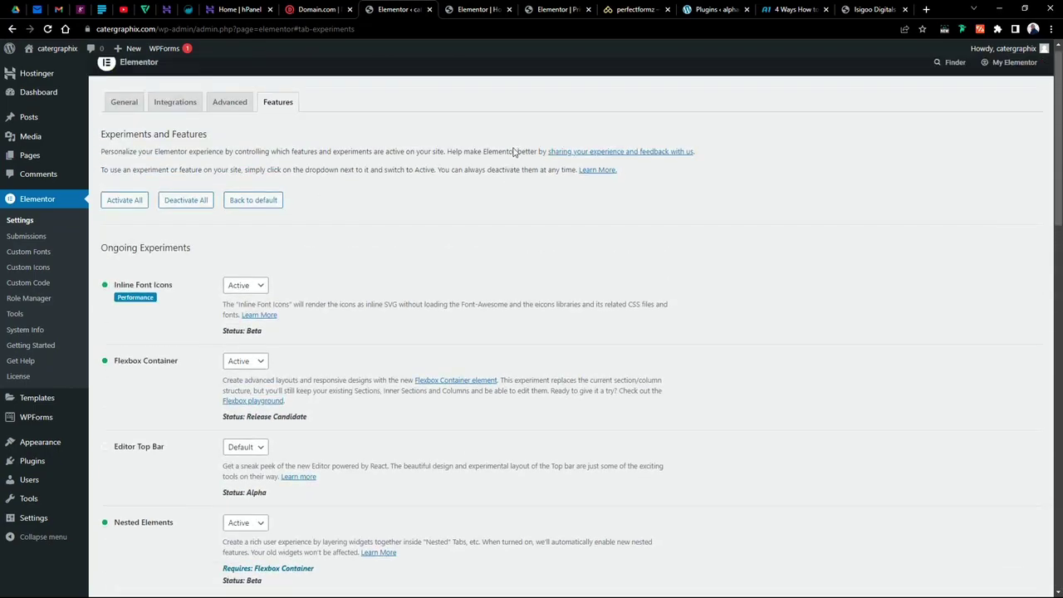
pyautogui.click(124, 212)
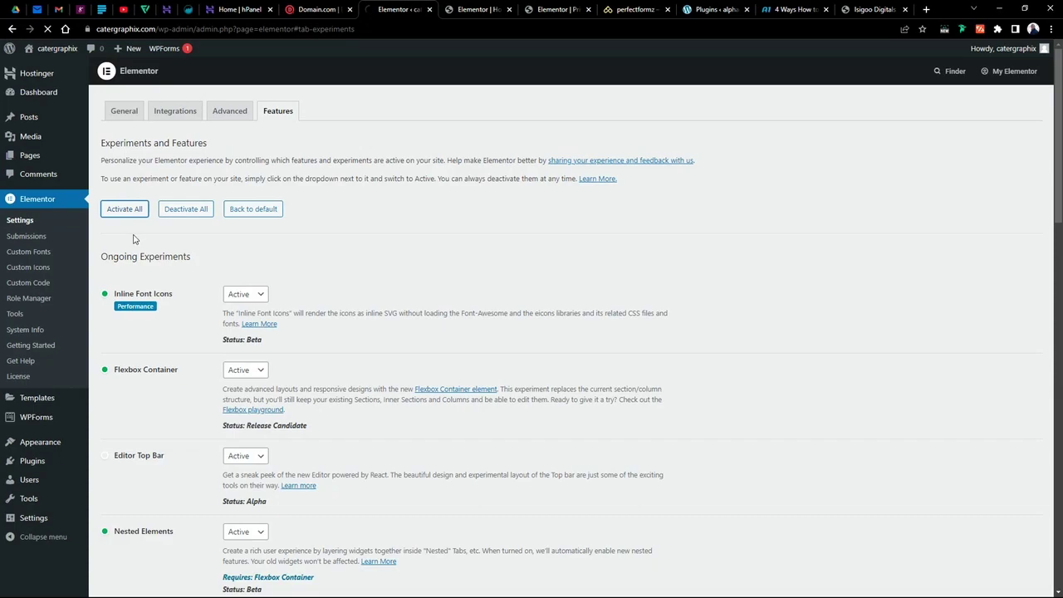
pyautogui.scroll(-20, 326, 229)
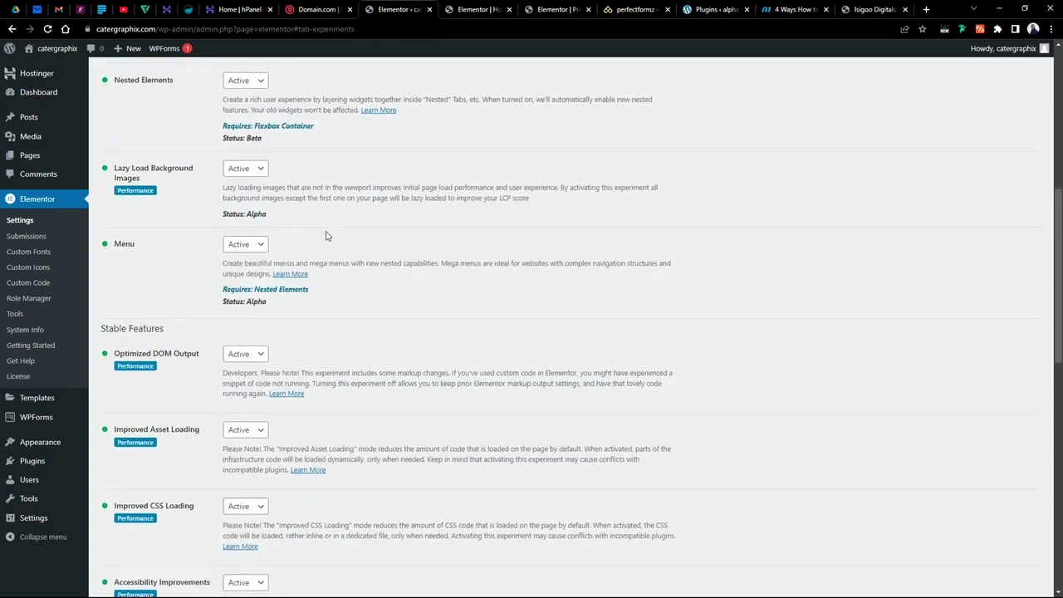
pyautogui.scroll(-2, 327, 229)
pyautogui.click(125, 539)
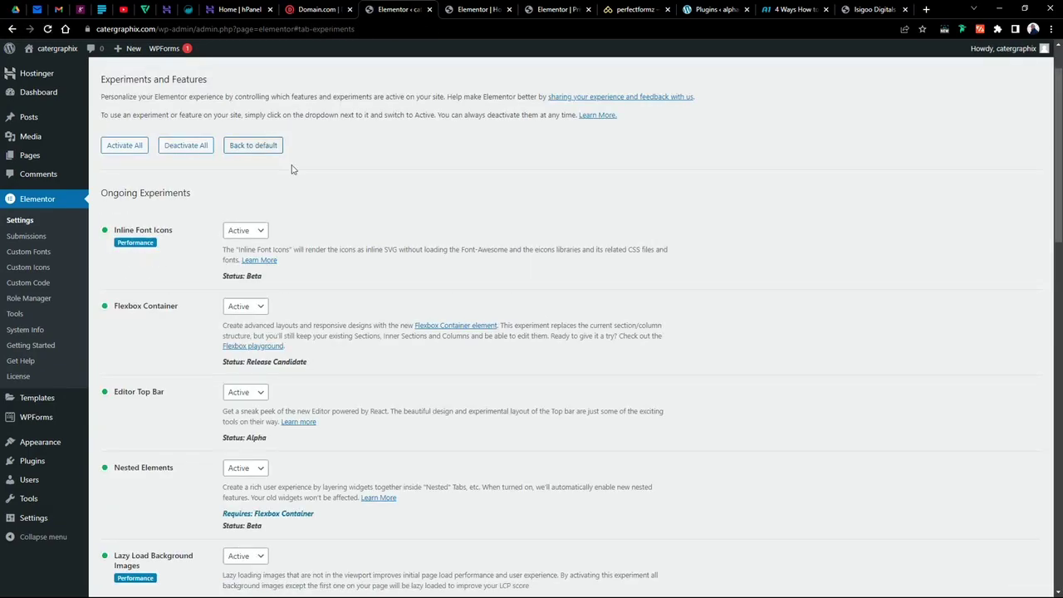
pyautogui.click(478, 9)
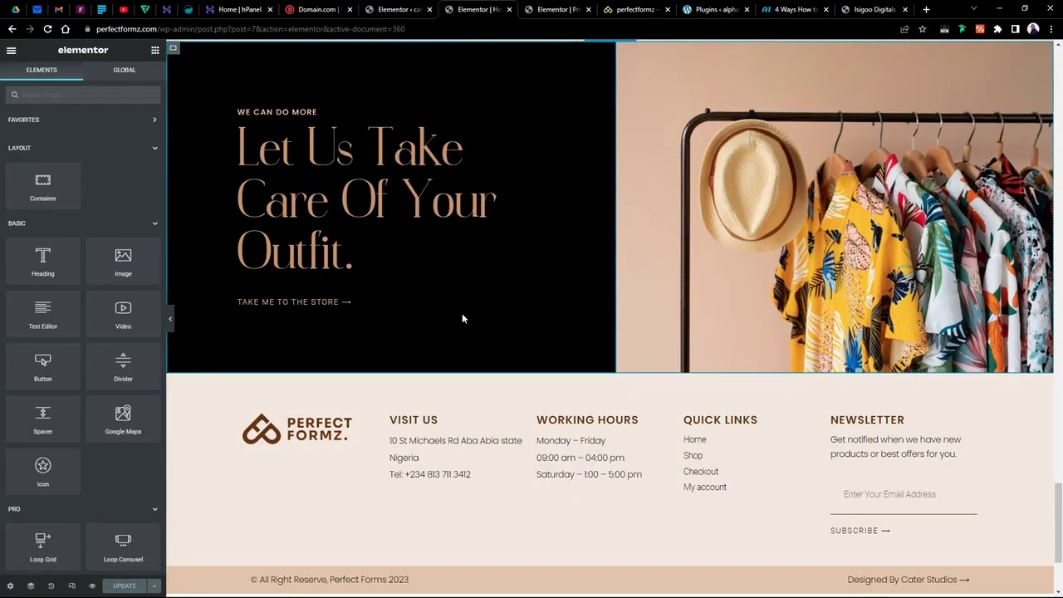
pyautogui.click(561, 7)
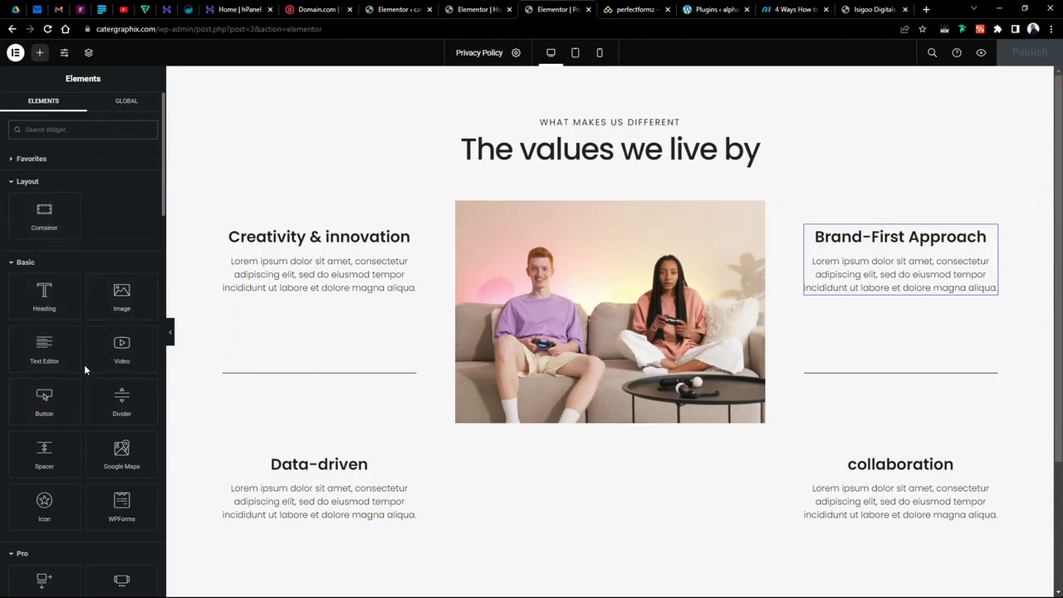
pyautogui.click(119, 103)
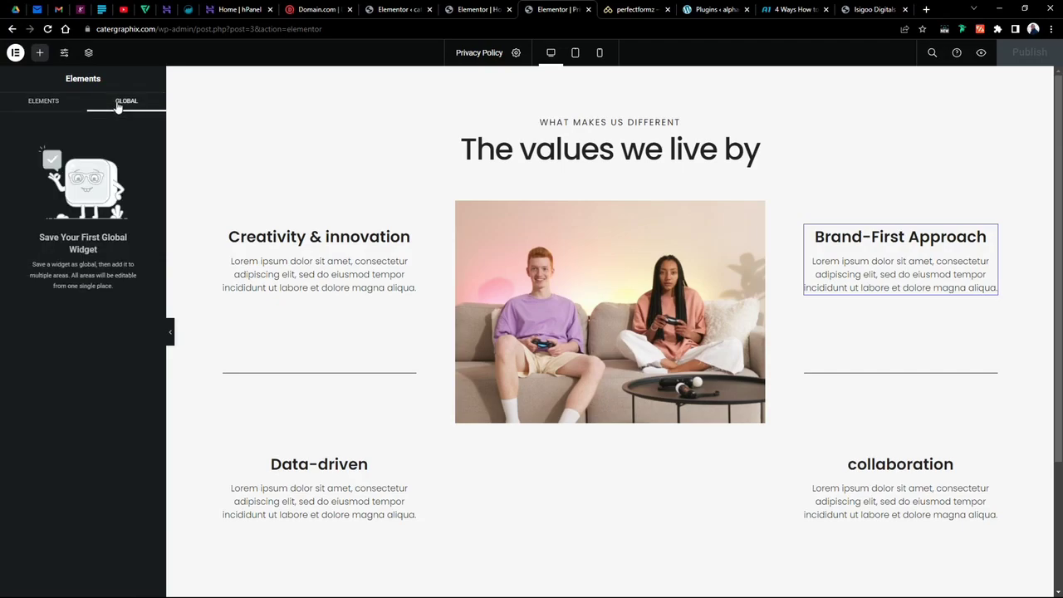
pyautogui.click(46, 103)
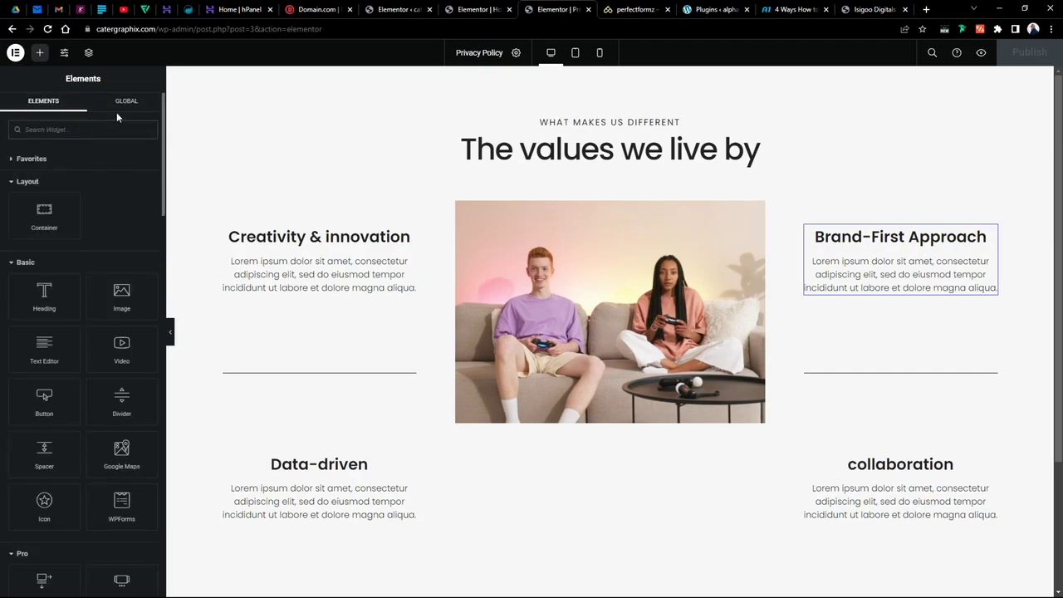
pyautogui.click(12, 158)
pyautogui.click(7, 160)
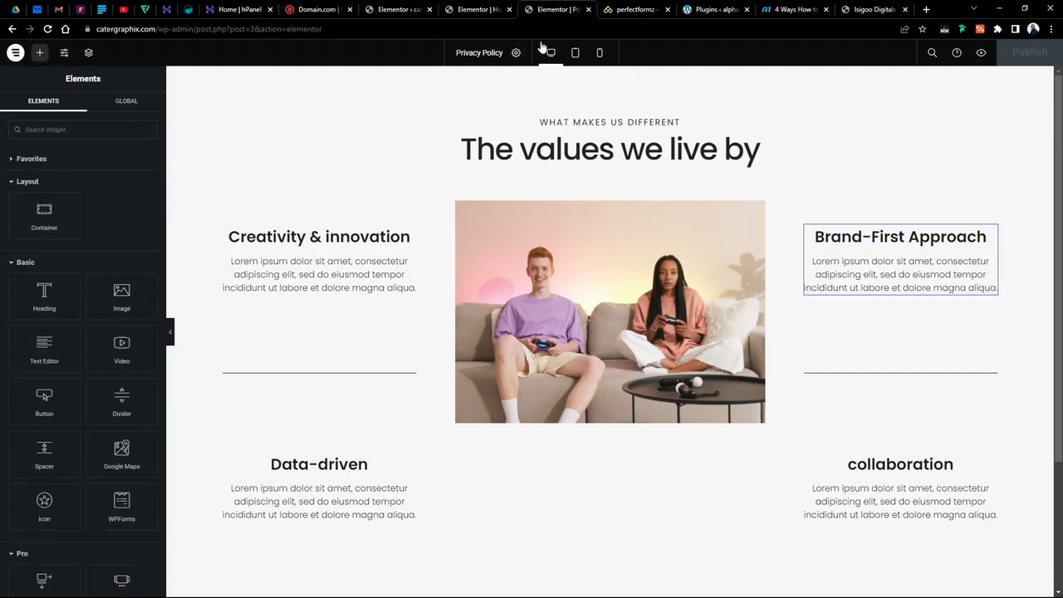
pyautogui.click(478, 9)
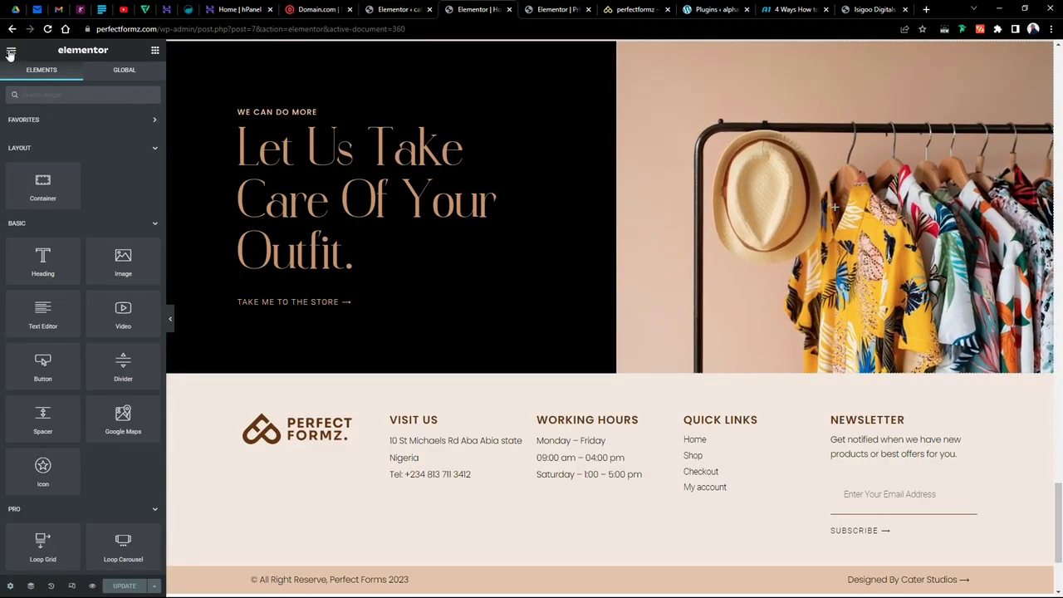
# Return to the Privacy Policy editor and close the WordPress Dashboard tab.
pyautogui.click(11, 50)
pyautogui.click(548, 9)
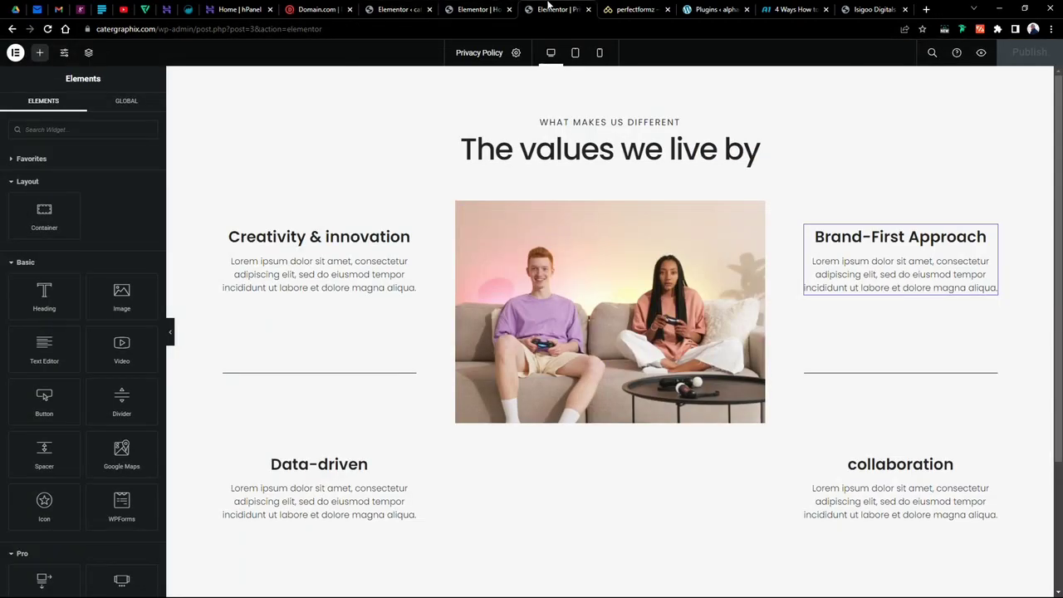
pyautogui.click(15, 52)
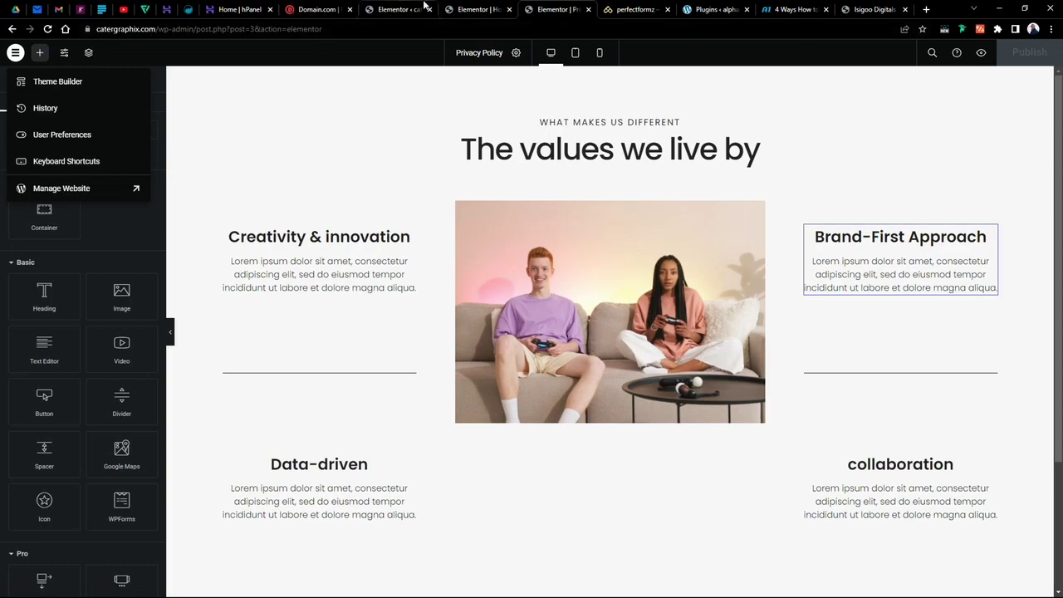
pyautogui.click(493, 8)
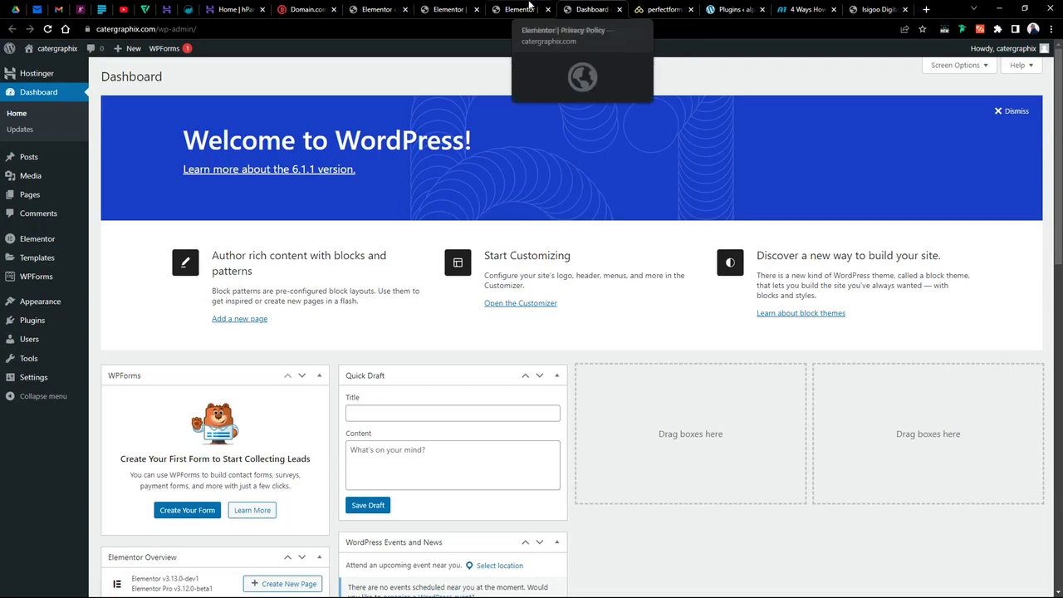
pyautogui.click(520, 6)
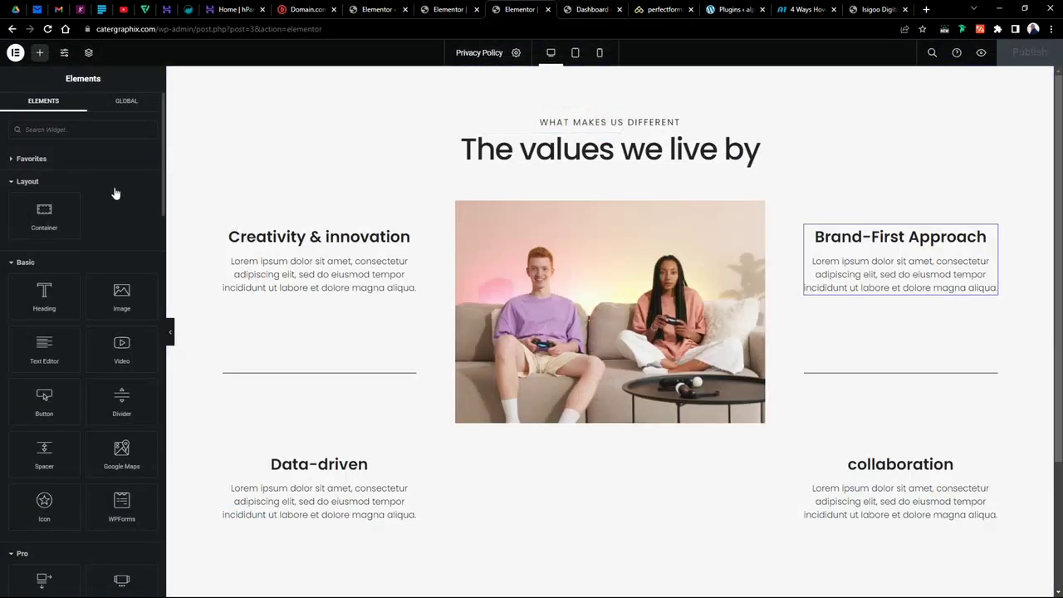
pyautogui.click(619, 9)
# Show User Preferences, then the Privacy Policy Page Settings: Published, Elementor Canvas layout.
pyautogui.click(15, 53)
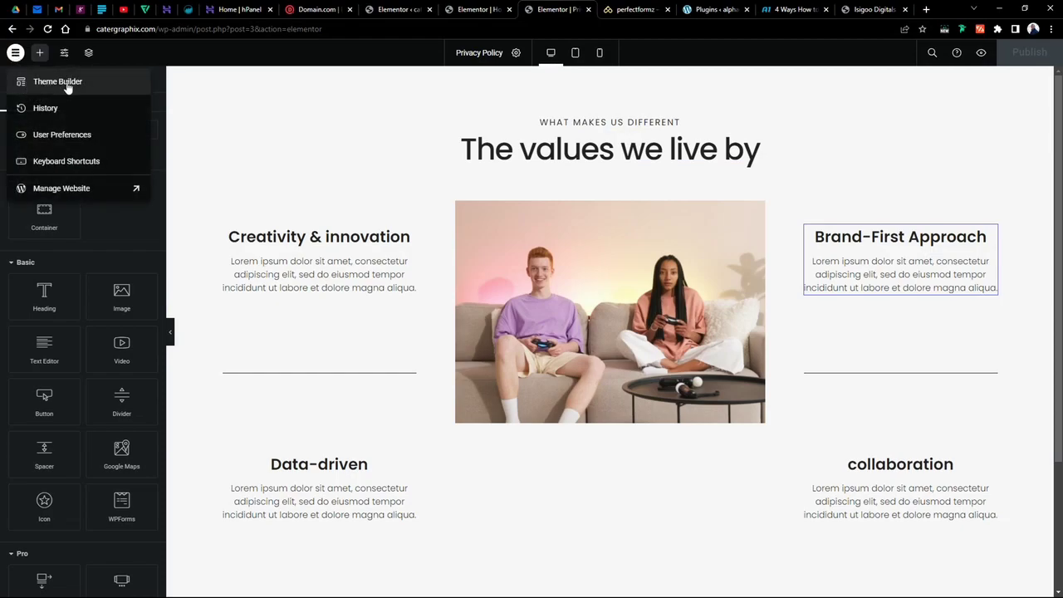
pyautogui.click(52, 136)
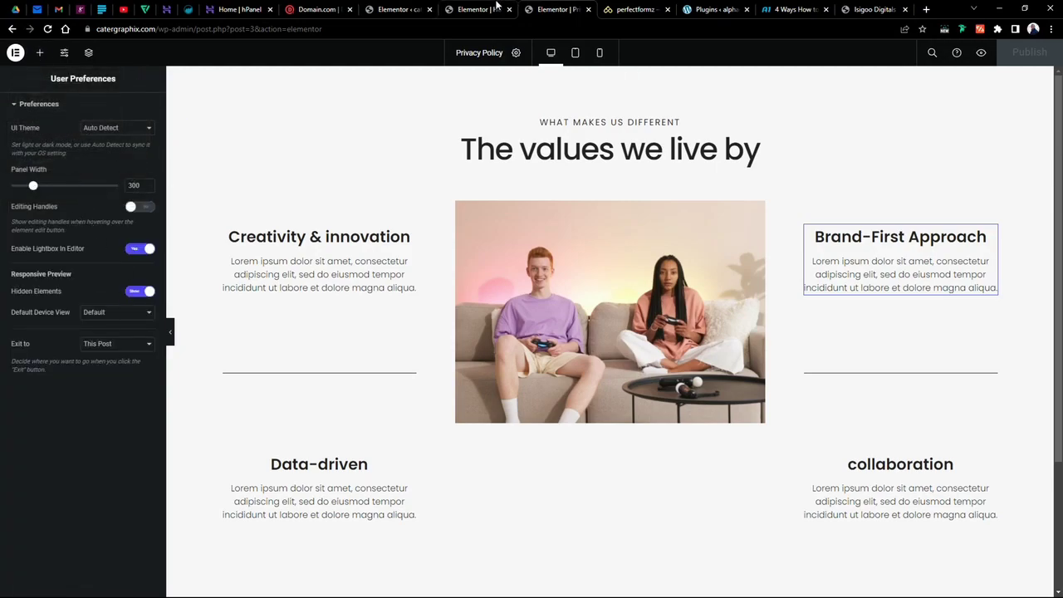
pyautogui.click(516, 53)
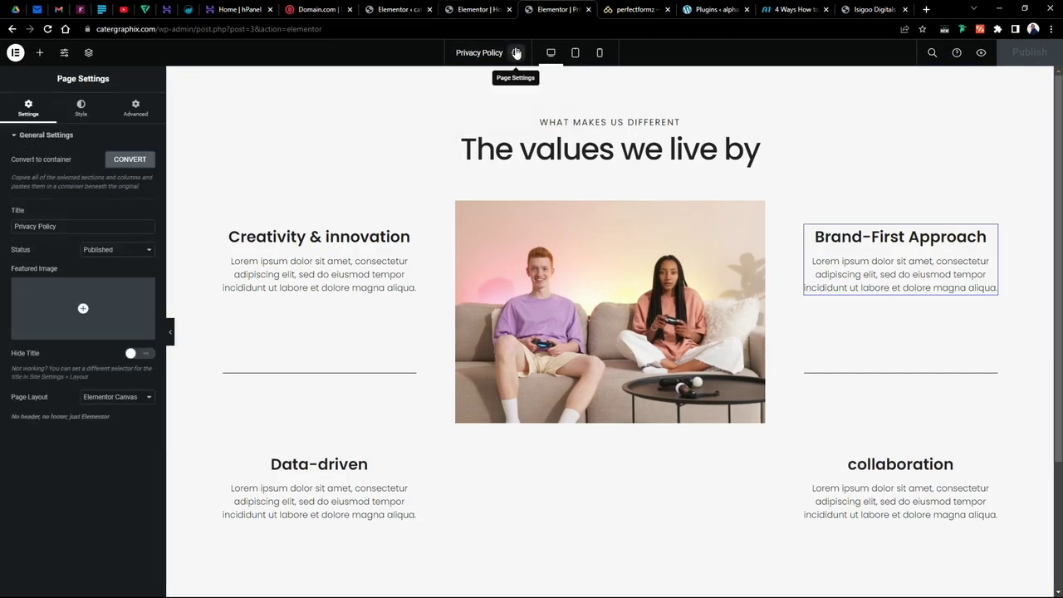
pyautogui.click(475, 9)
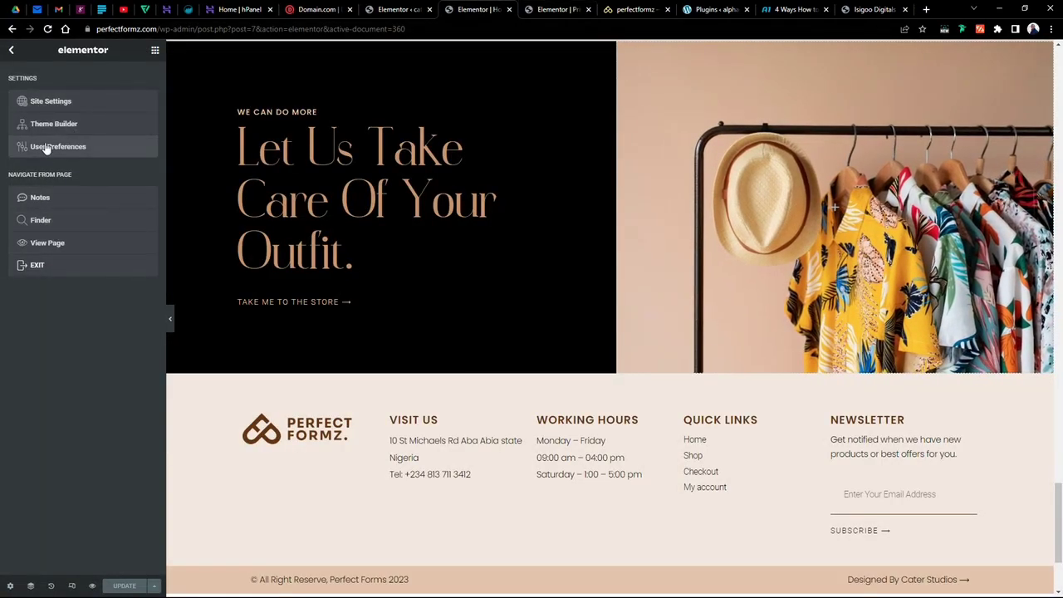
pyautogui.click(12, 50)
pyautogui.click(374, 9)
pyautogui.click(561, 9)
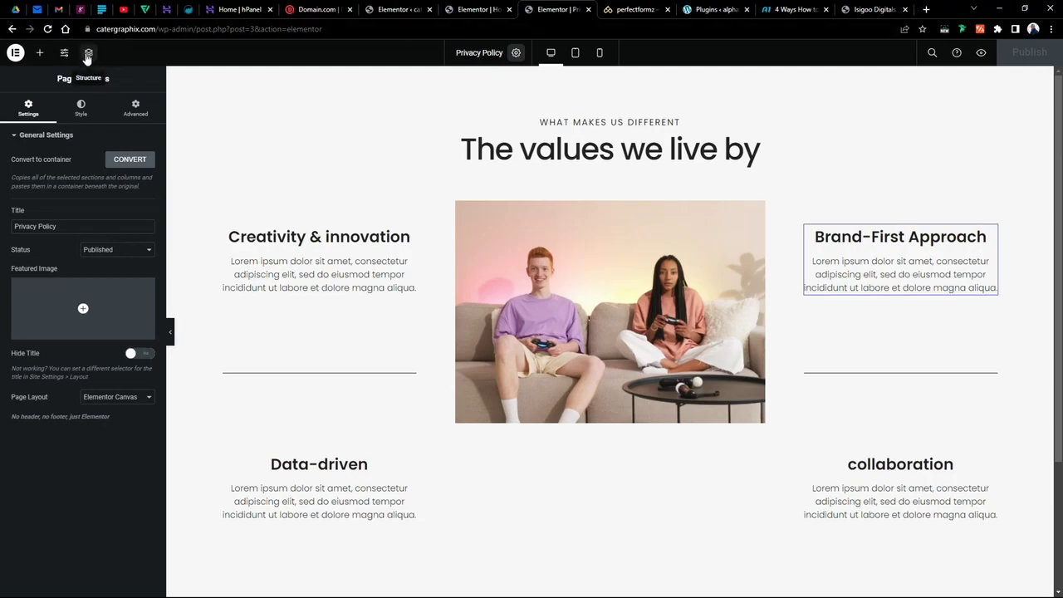
pyautogui.click(88, 53)
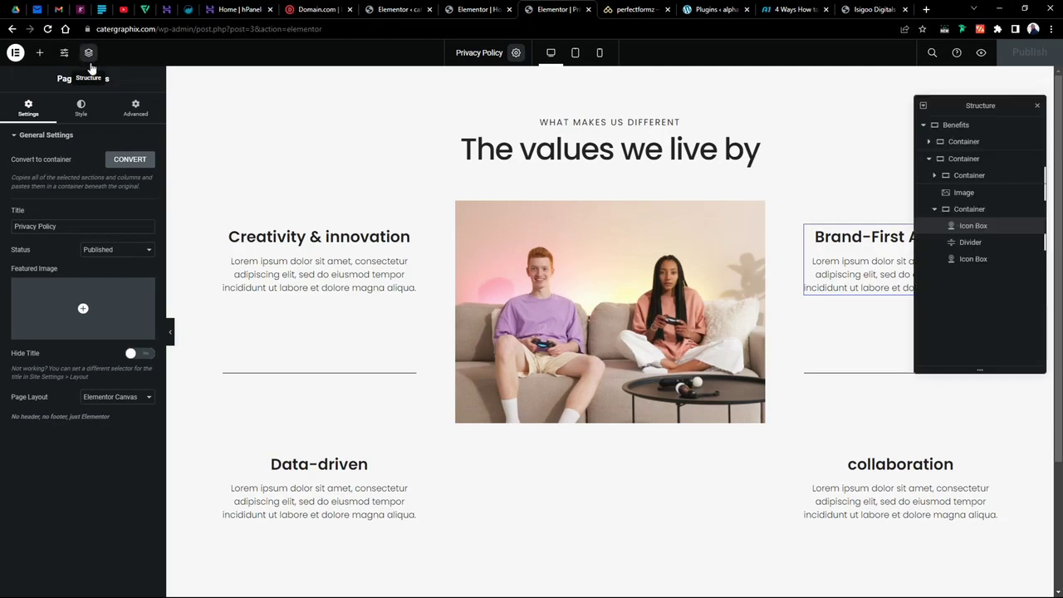
pyautogui.moveTo(991, 101); pyautogui.dragTo(1051, 100)
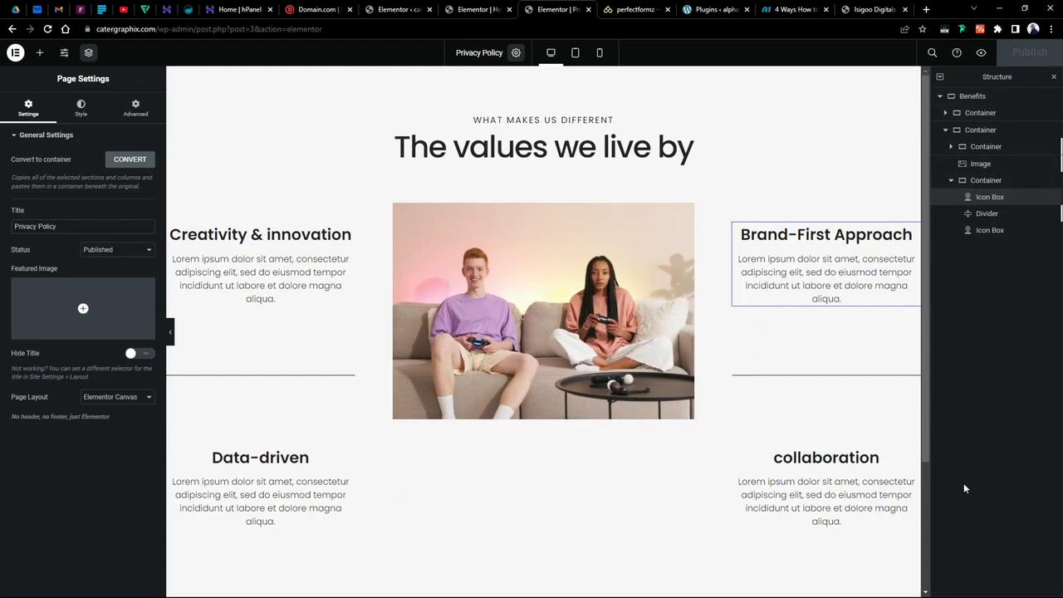
pyautogui.scroll(-3, 543, 373)
pyautogui.scroll(3, 543, 374)
pyautogui.click(1055, 79)
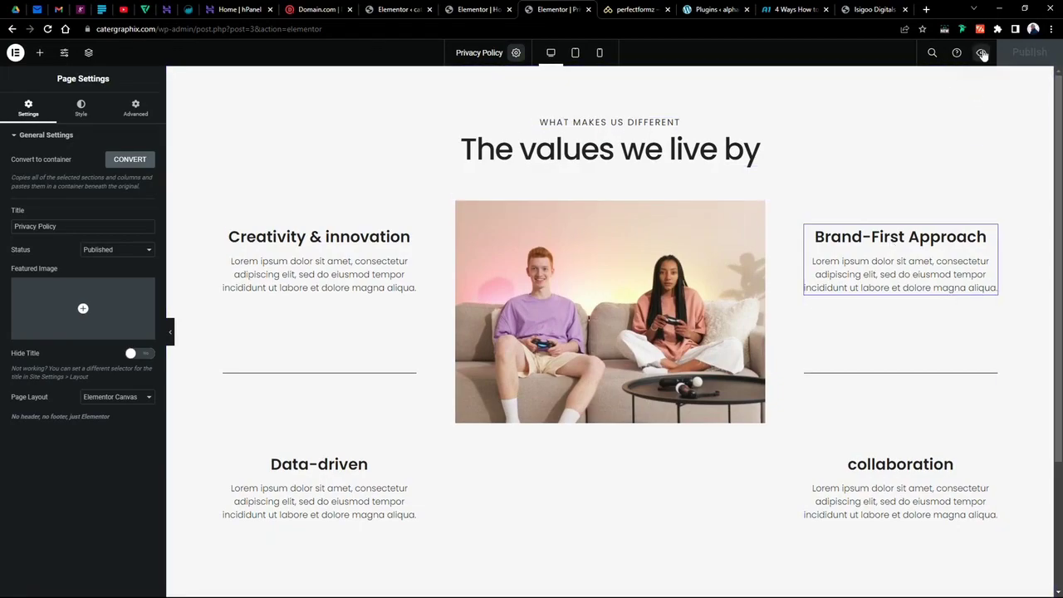
# Add 'jh' to the Brand-First Approach description.
pyautogui.click(869, 277)
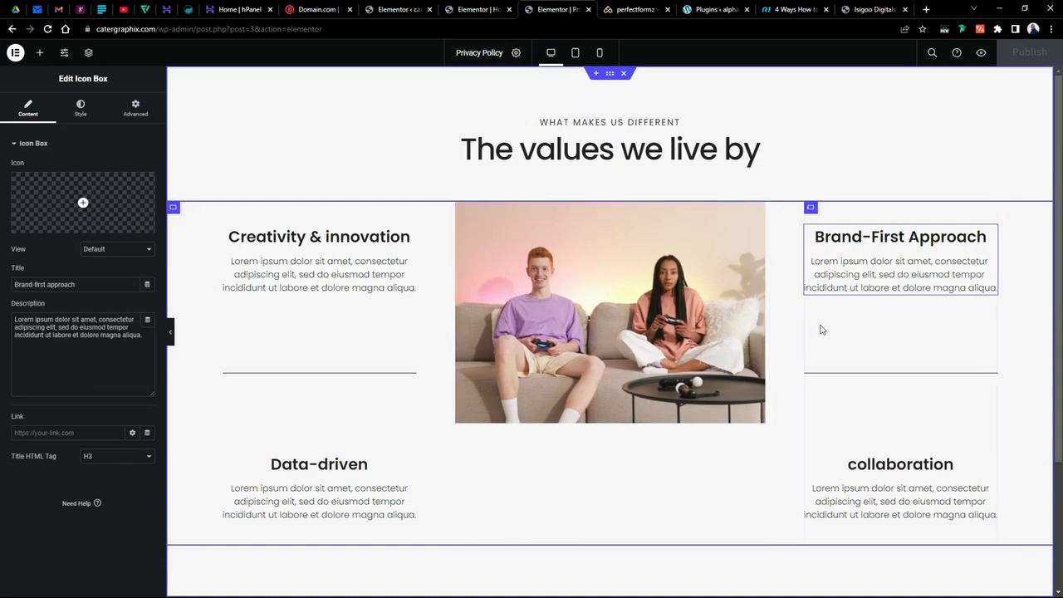
pyautogui.click(911, 274)
pyautogui.write('jh')
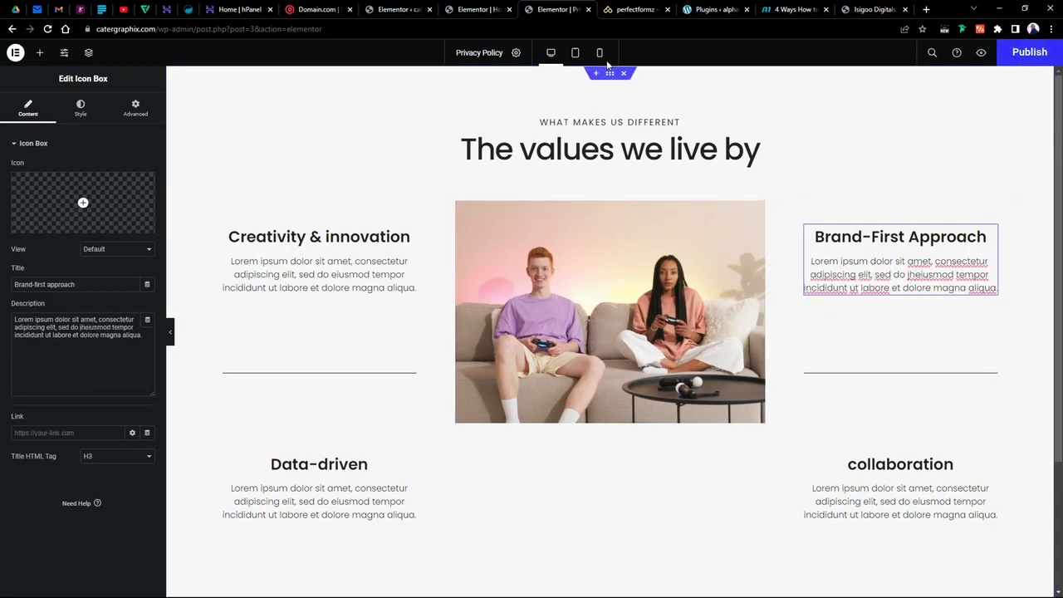
# Look over the 'Let Us Take Care Of Your Outfit' heading in the perfectformz editor.
pyautogui.click(475, 9)
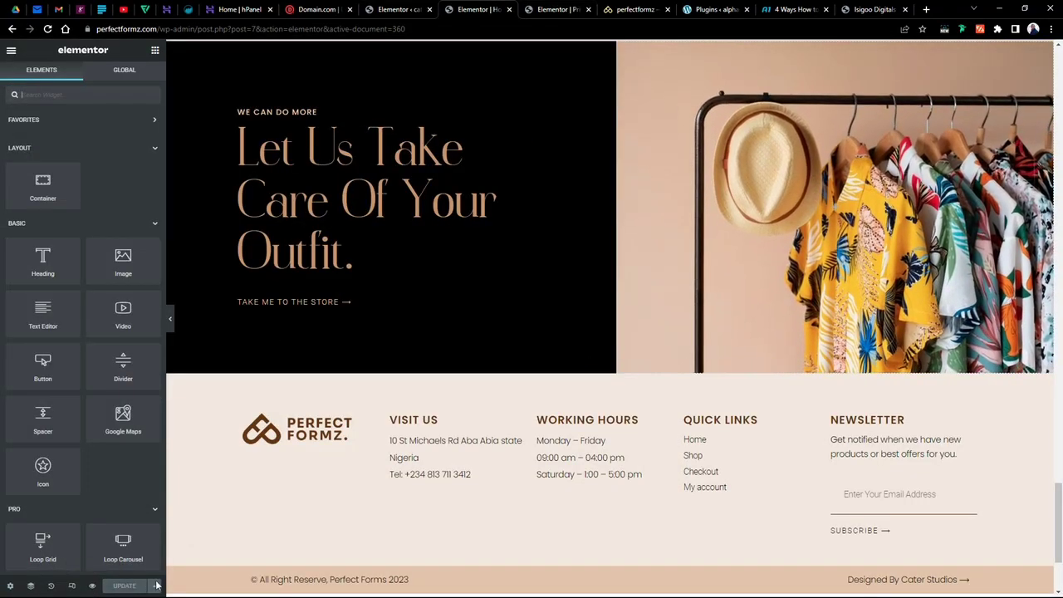
pyautogui.click(301, 228)
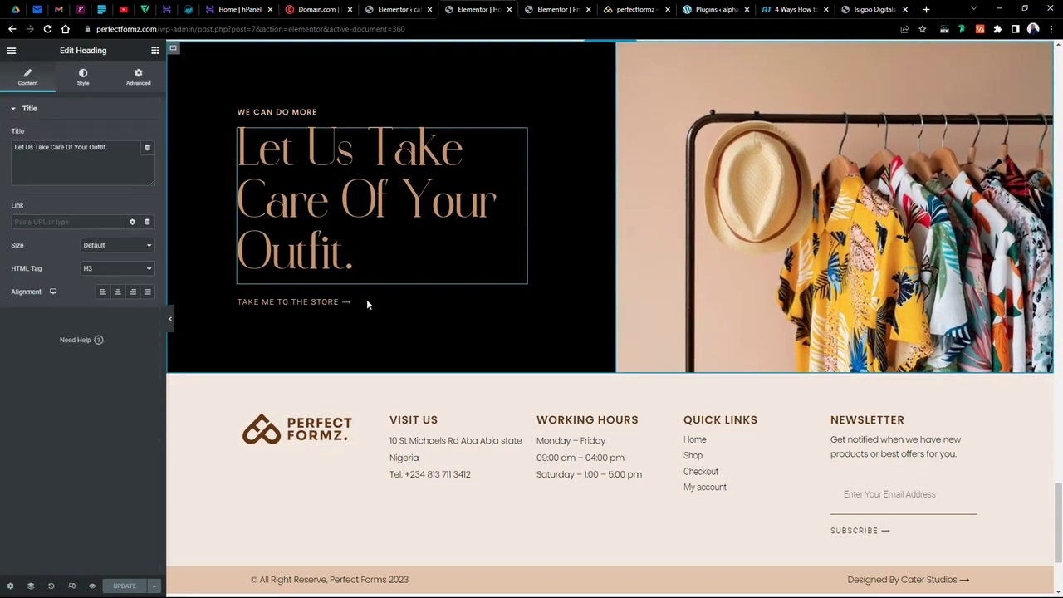
pyautogui.click(360, 274)
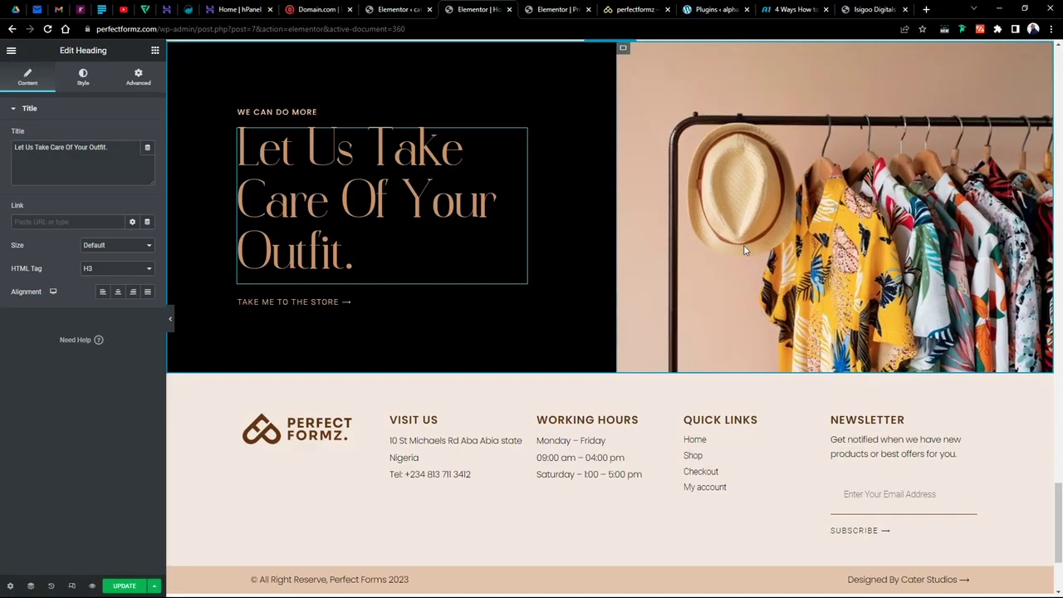
pyautogui.scroll(15, 745, 250)
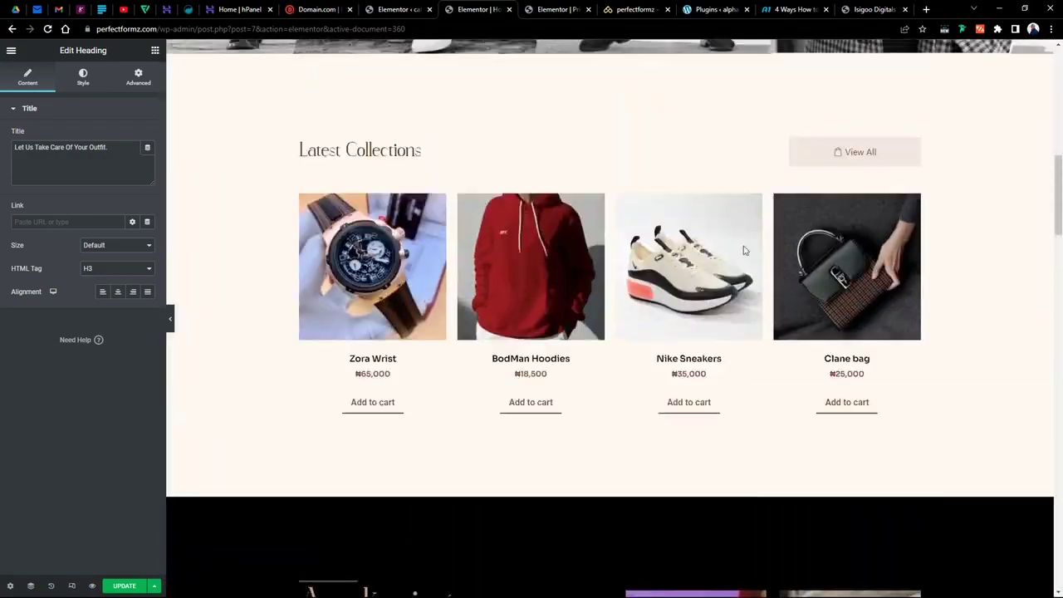
pyautogui.scroll(8, 744, 250)
pyautogui.scroll(-12, 745, 249)
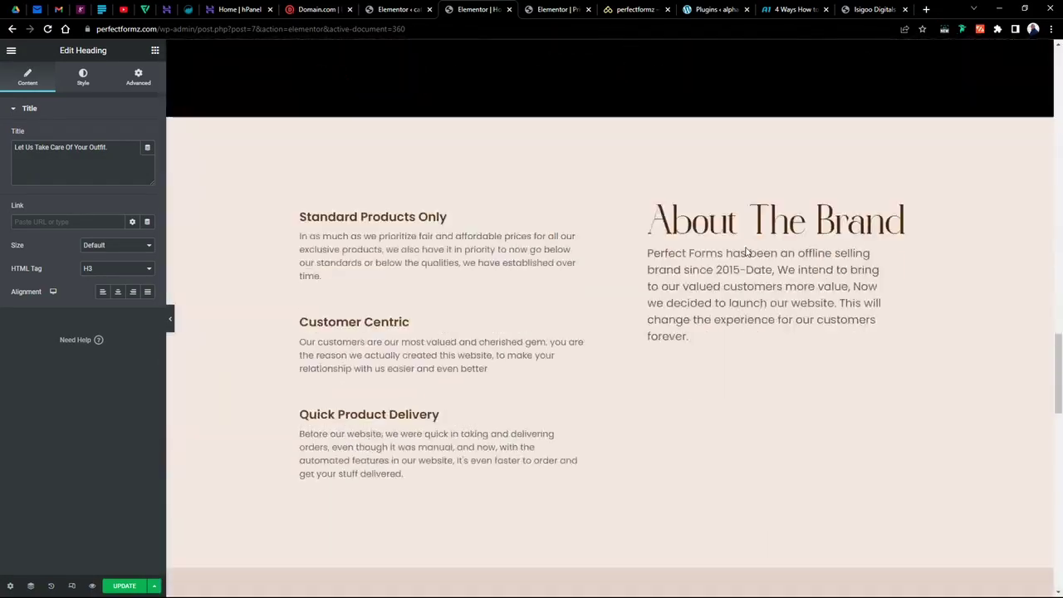
pyautogui.scroll(-8, 746, 252)
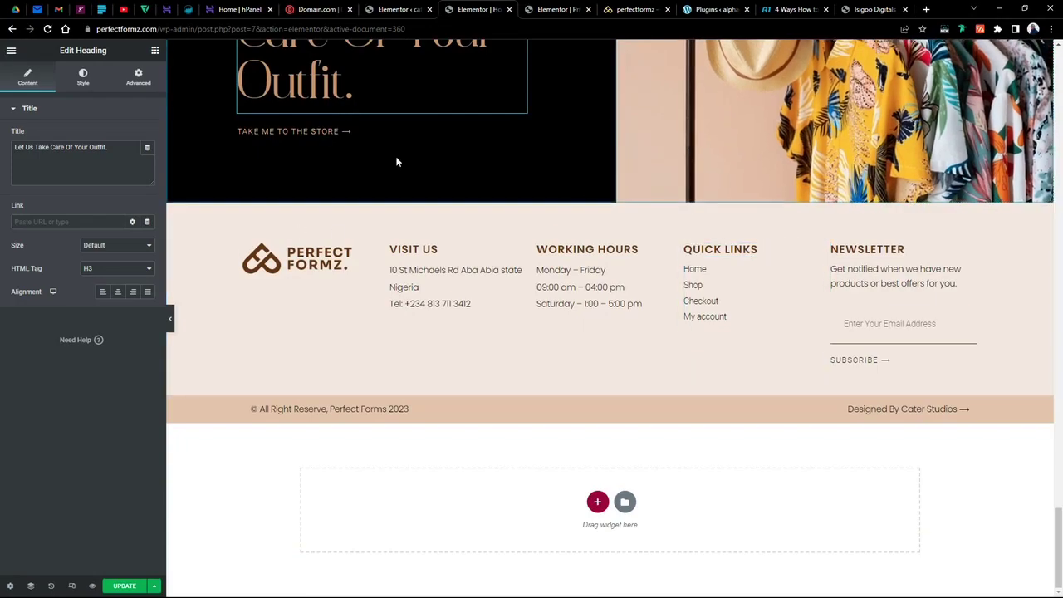
pyautogui.scroll(3, 399, 163)
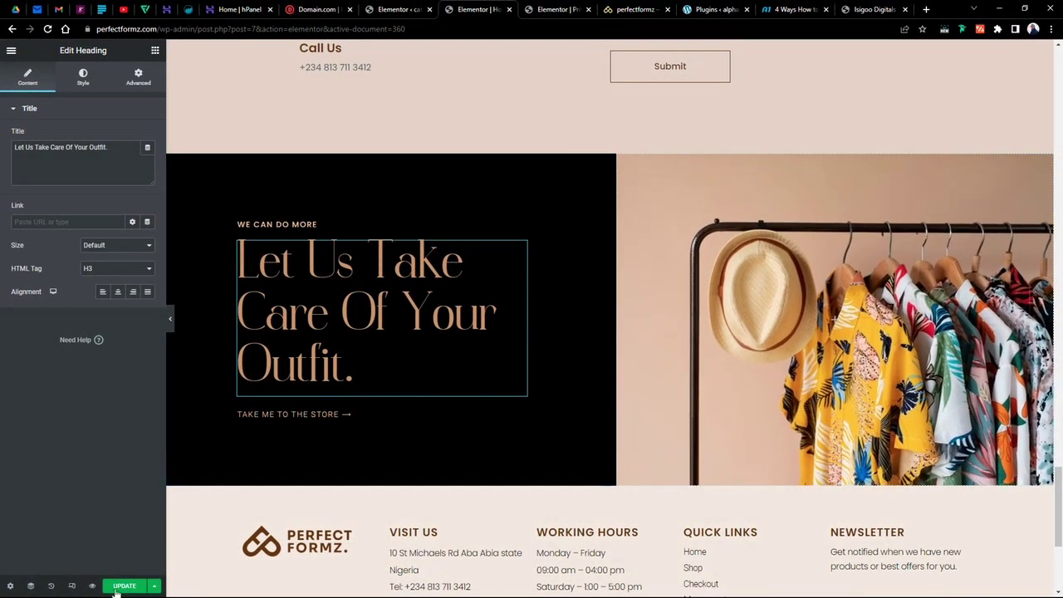
# Close the Experiments settings tab and publish the Privacy Policy page.
pyautogui.click(407, 8)
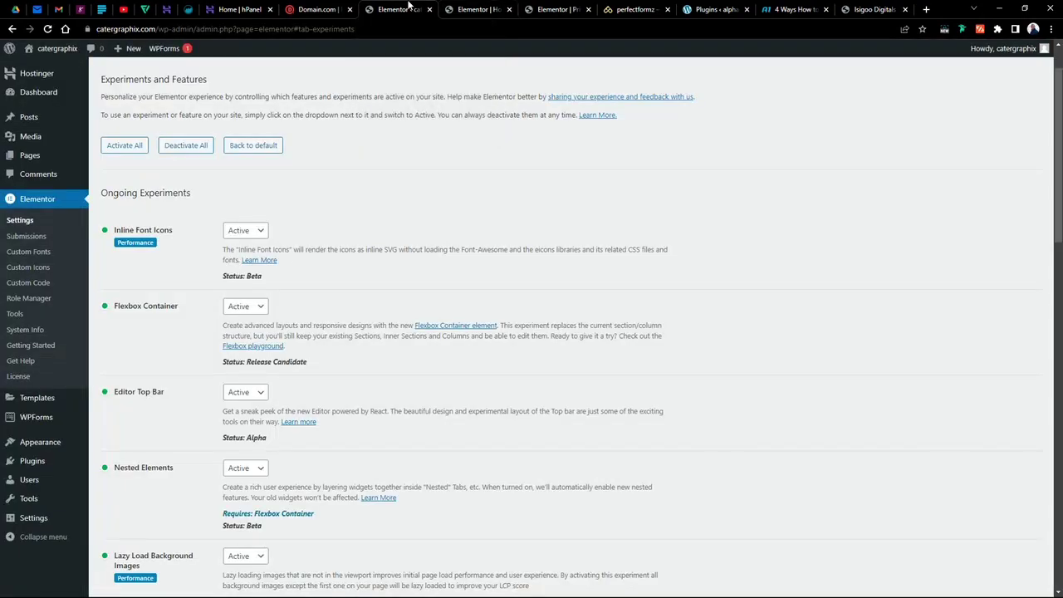
pyautogui.click(537, 6)
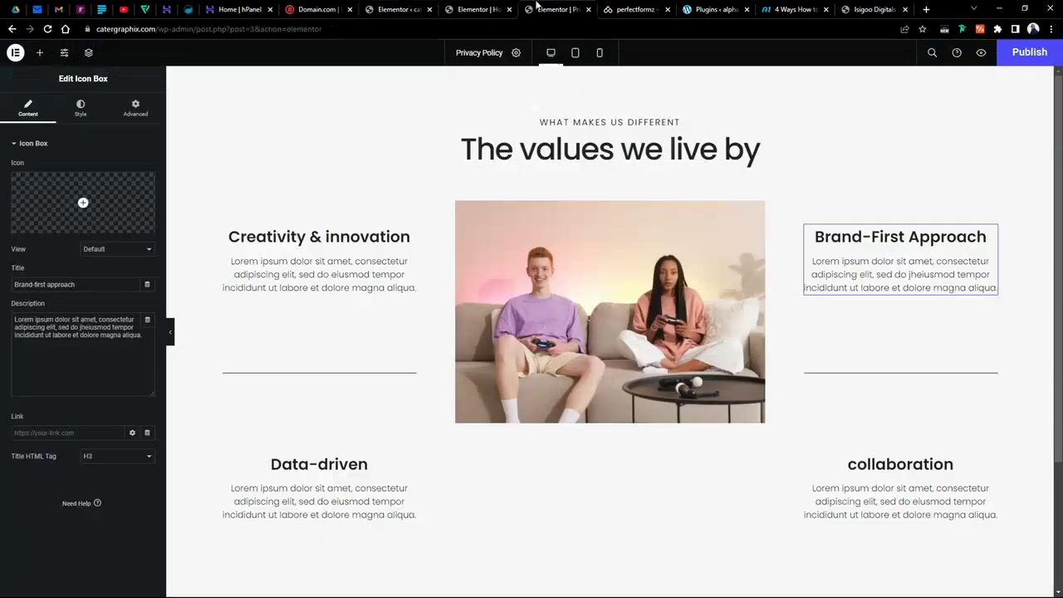
pyautogui.click(430, 9)
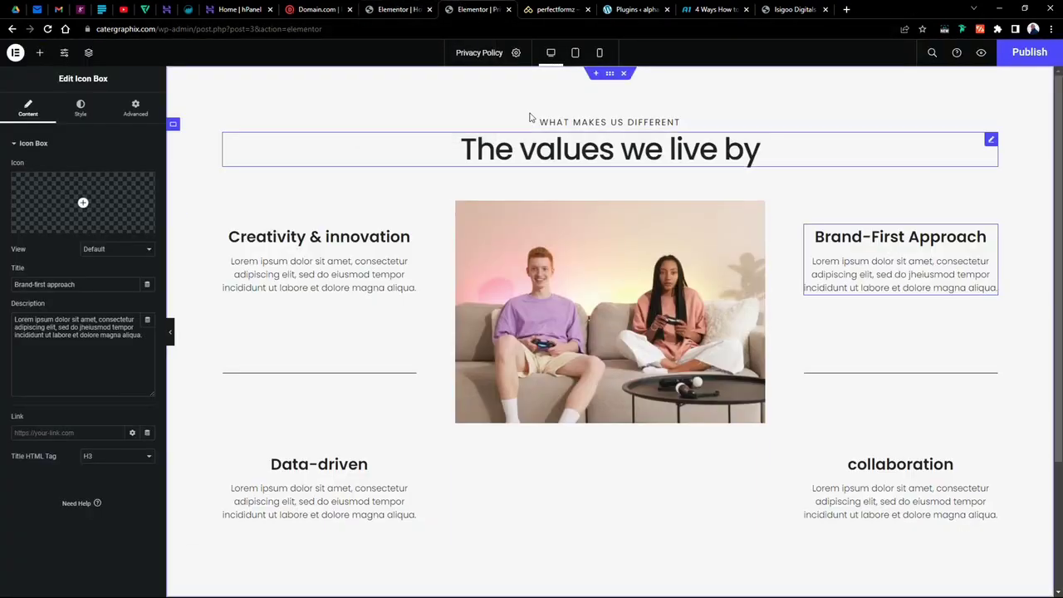
pyautogui.click(1041, 57)
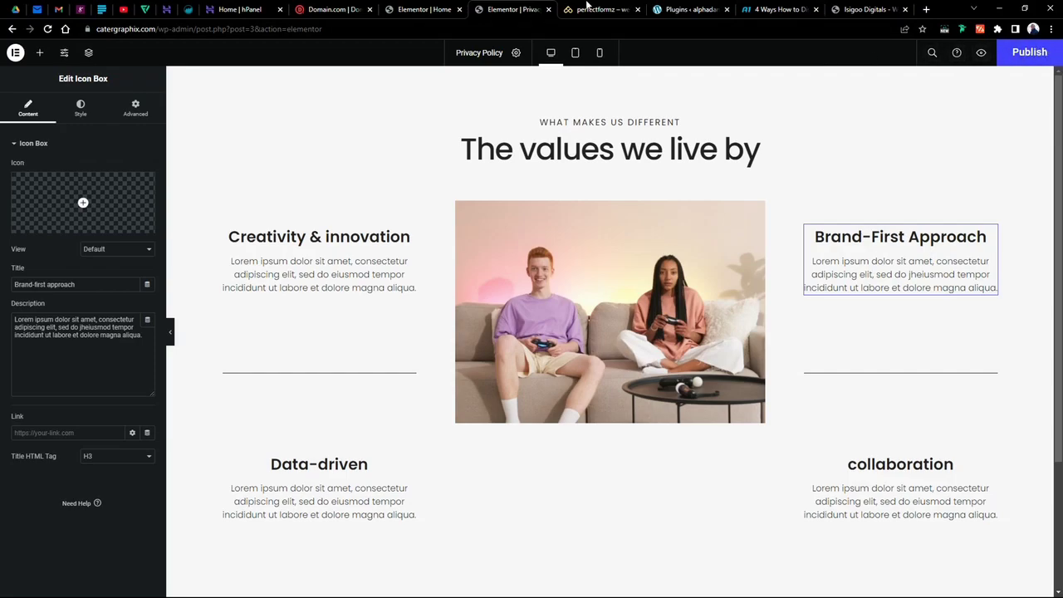
pyautogui.click(428, 9)
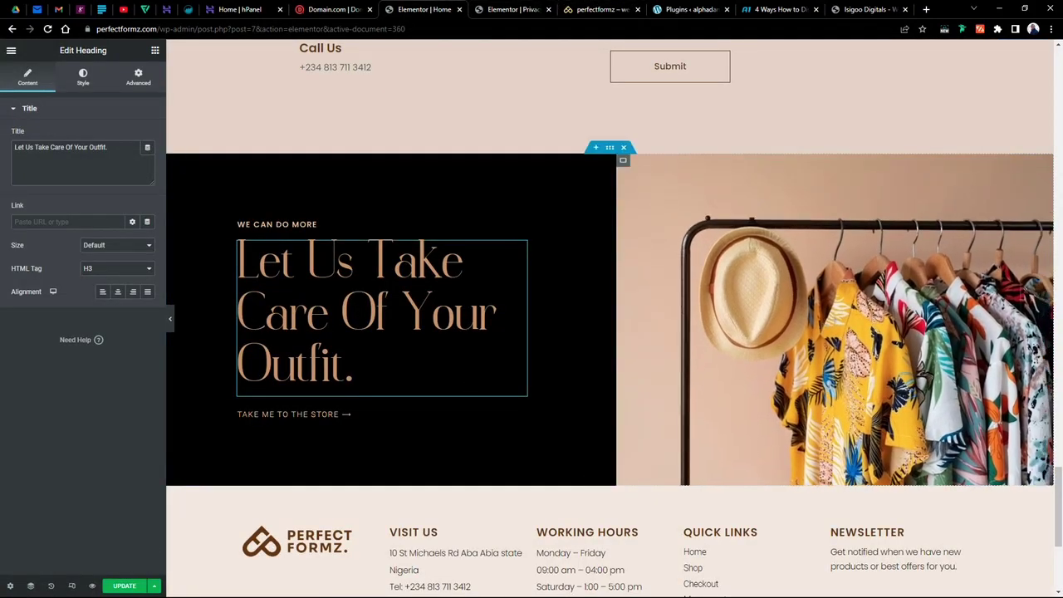
pyautogui.hotkey('ctrl', 'Tab')
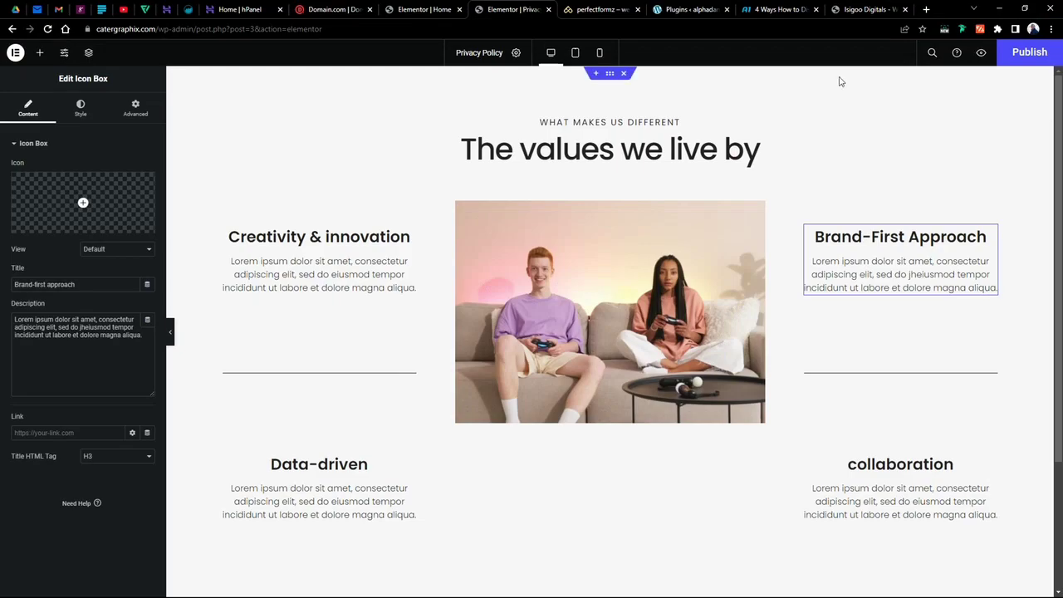
# Preview the Privacy Policy page in a new tab and check the perfectformz editor.
pyautogui.click(982, 54)
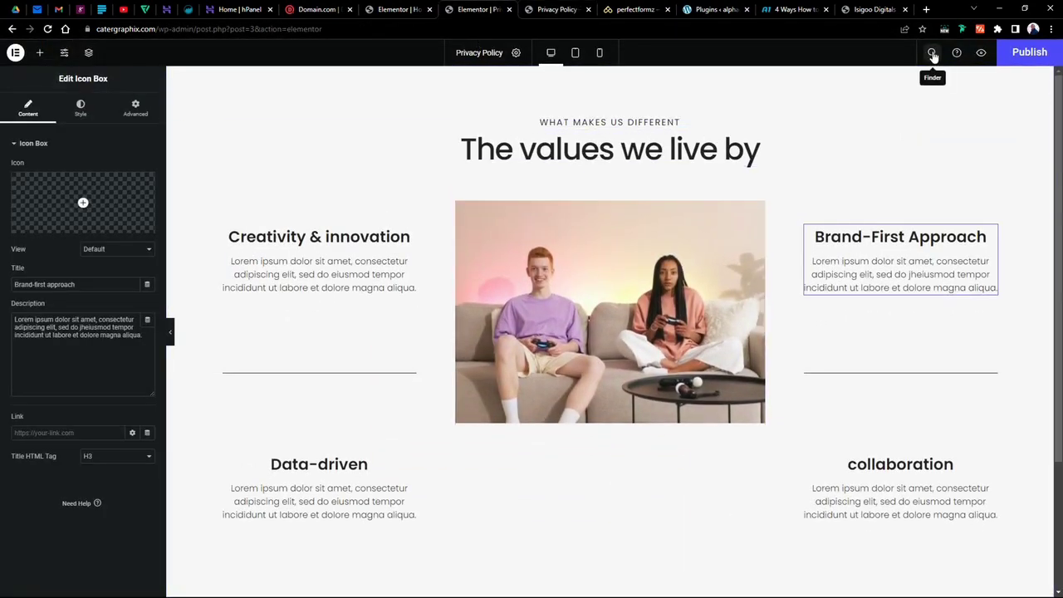
pyautogui.click(397, 9)
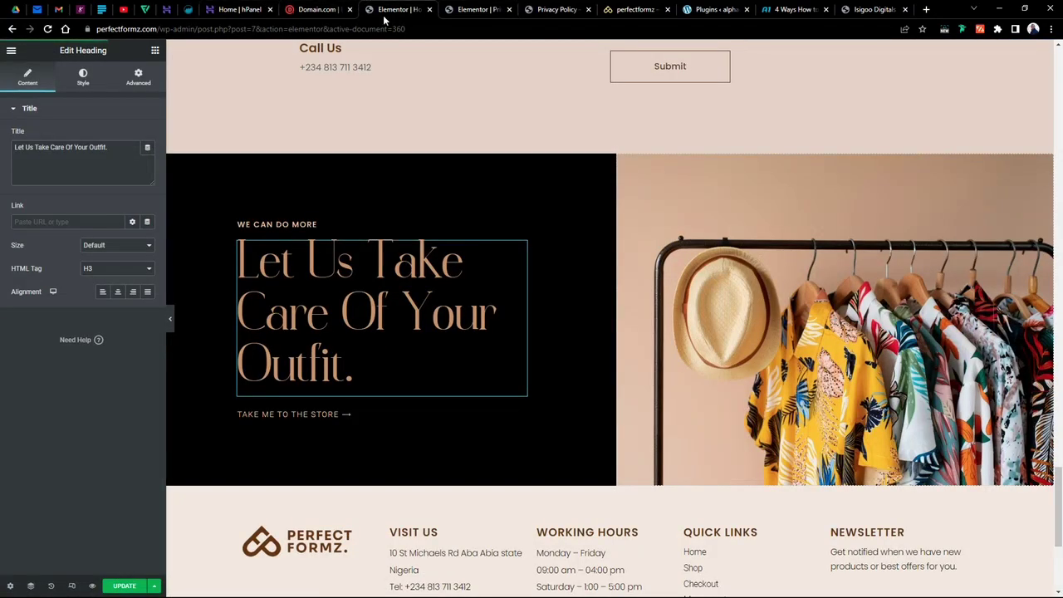
pyautogui.click(155, 49)
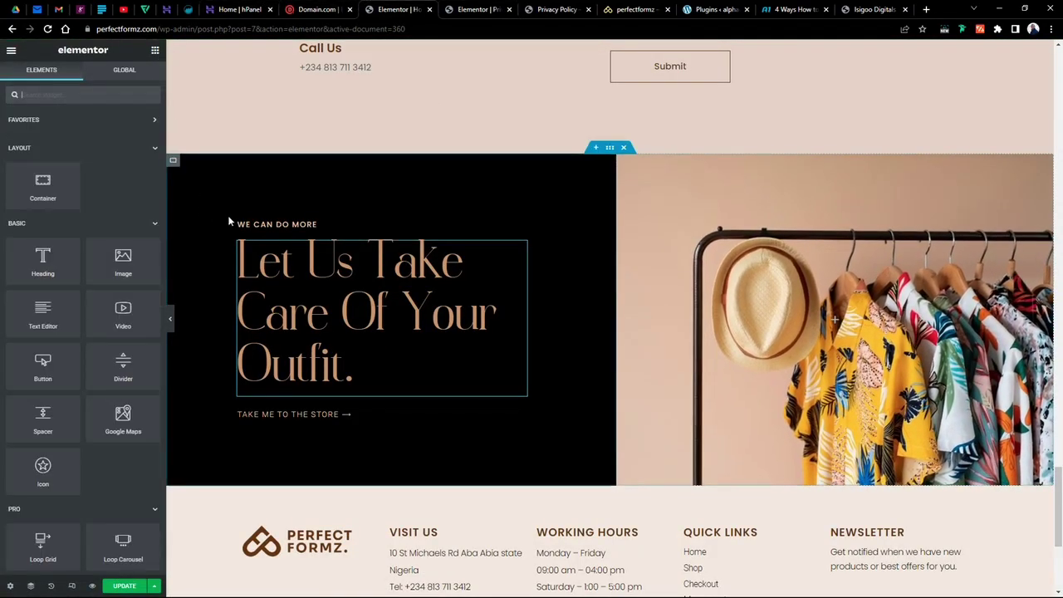
pyautogui.click(12, 50)
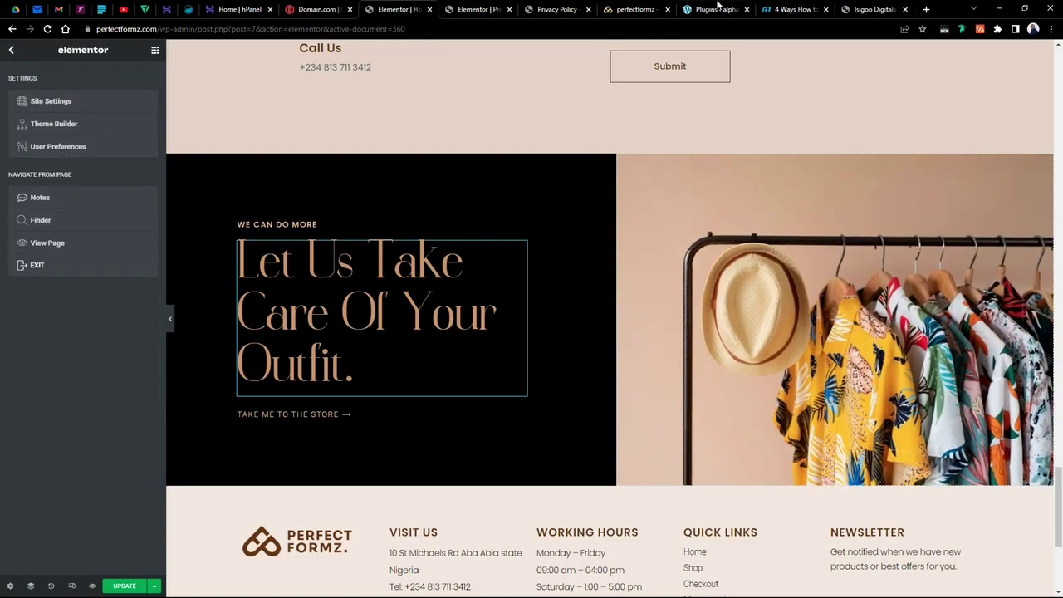
pyautogui.click(478, 9)
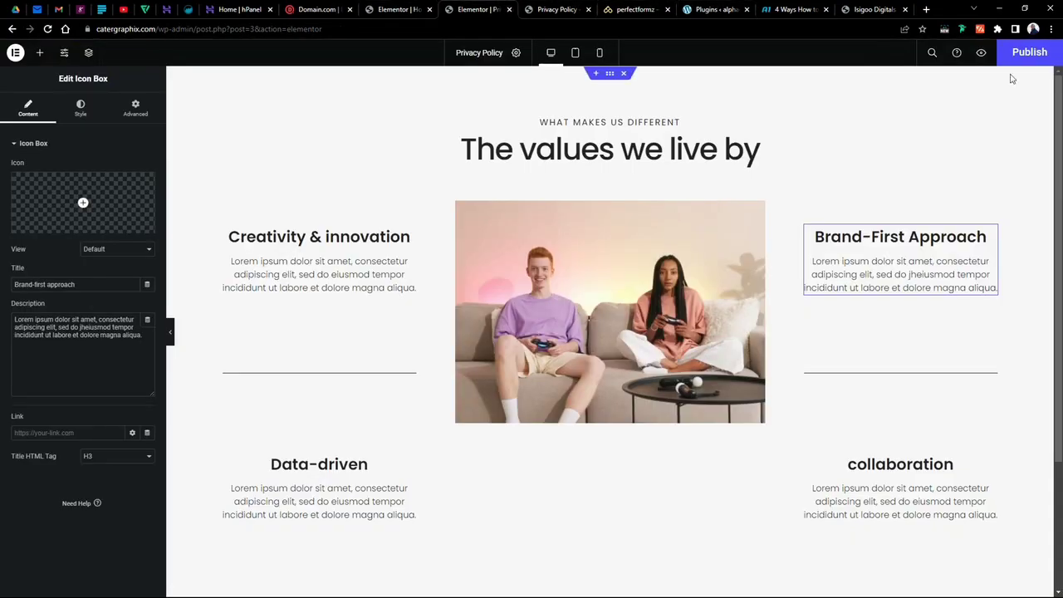
# Search Finder for 'pr', then close it.
pyautogui.click(932, 53)
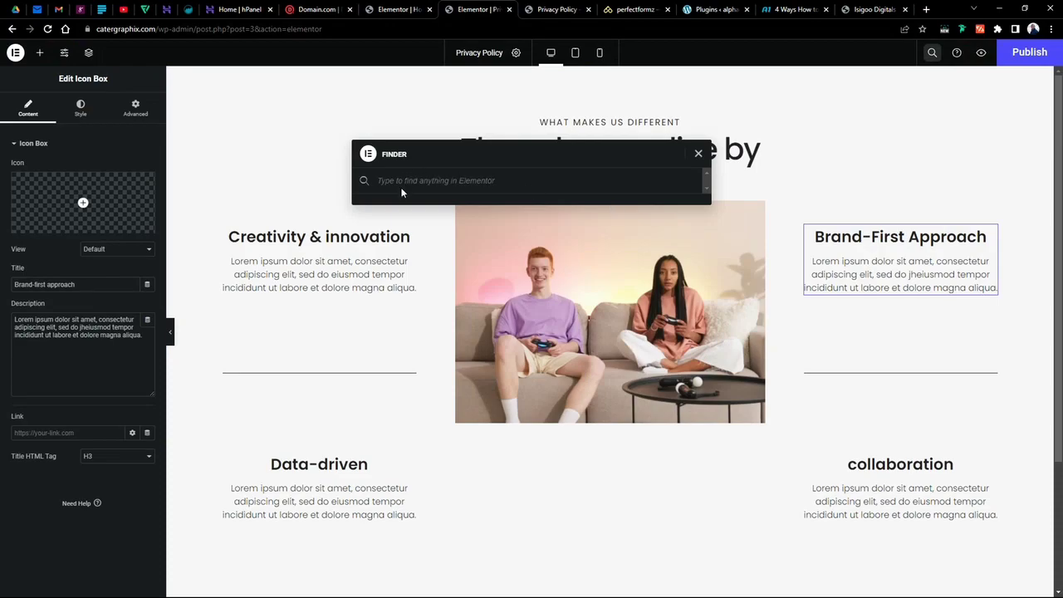
pyautogui.write('p')
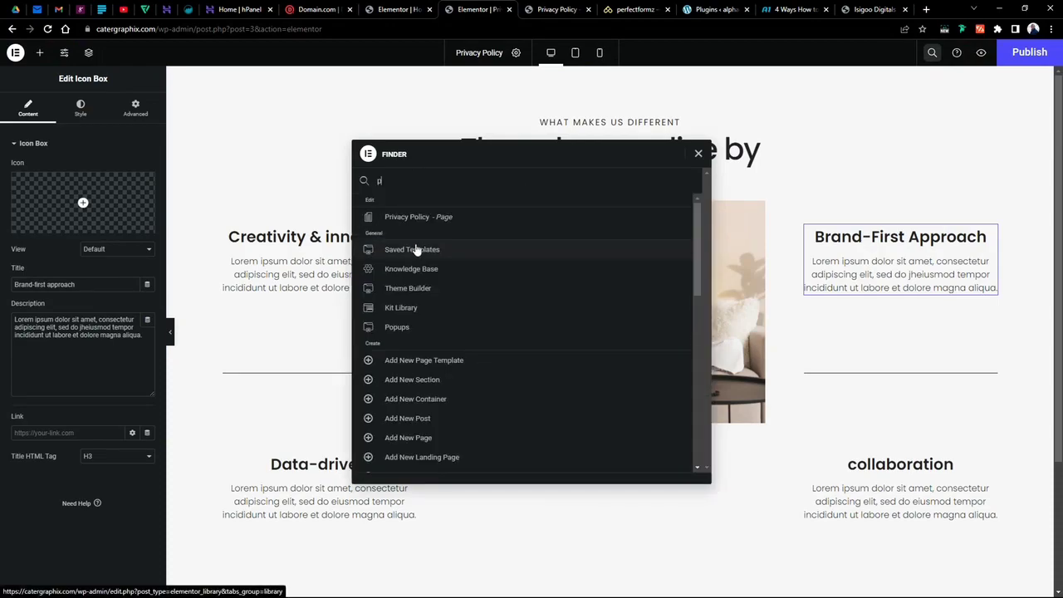
pyautogui.write('r')
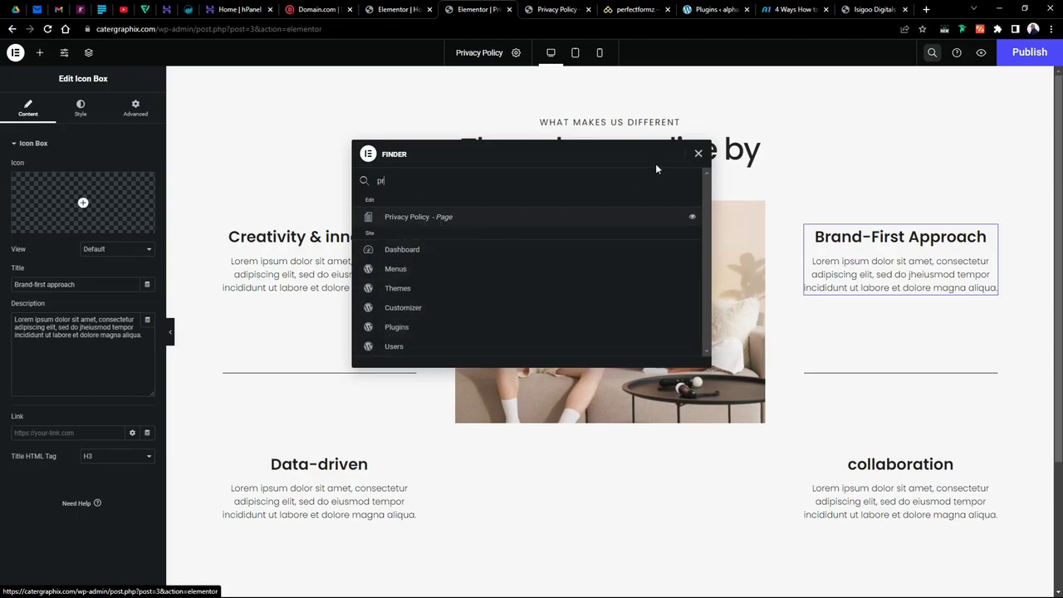
pyautogui.click(698, 154)
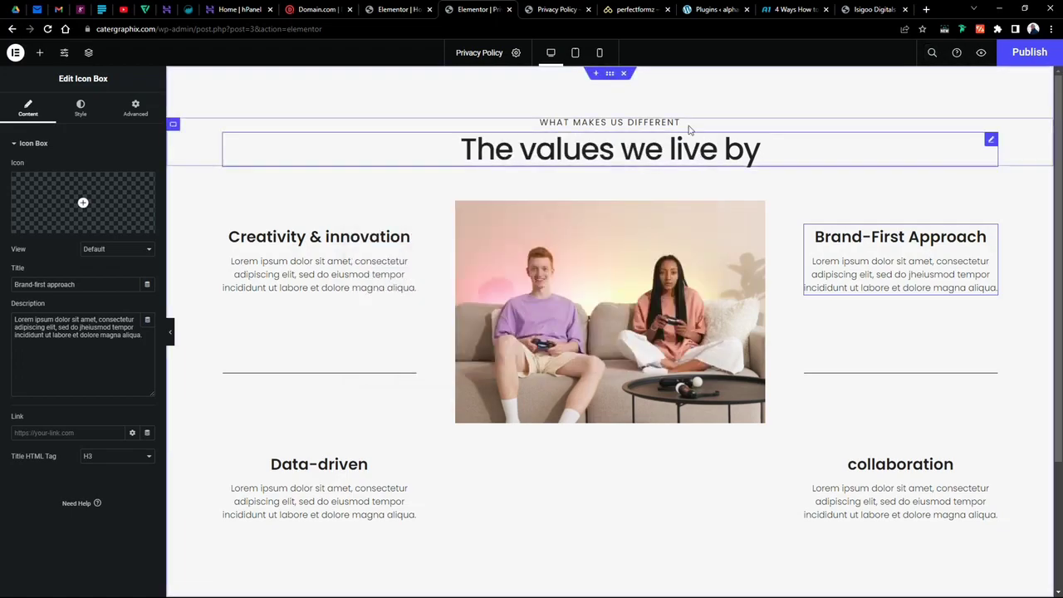
# Browse the widget list and the perfectformz 'Let Us Take Care Of Your Outfit.' heading.
pyautogui.click(39, 53)
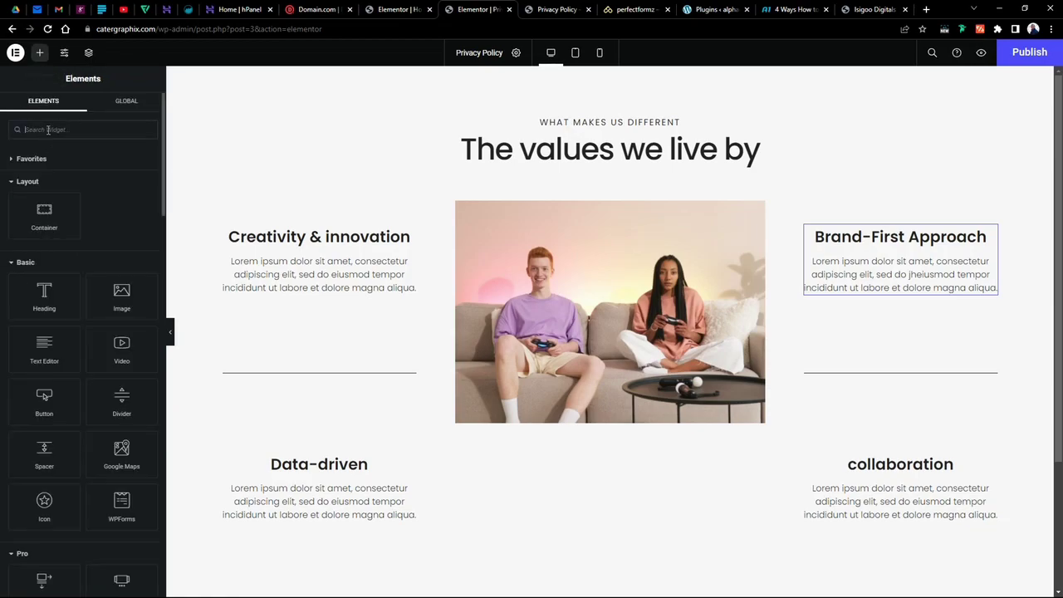
pyautogui.click(415, 8)
pyautogui.click(365, 301)
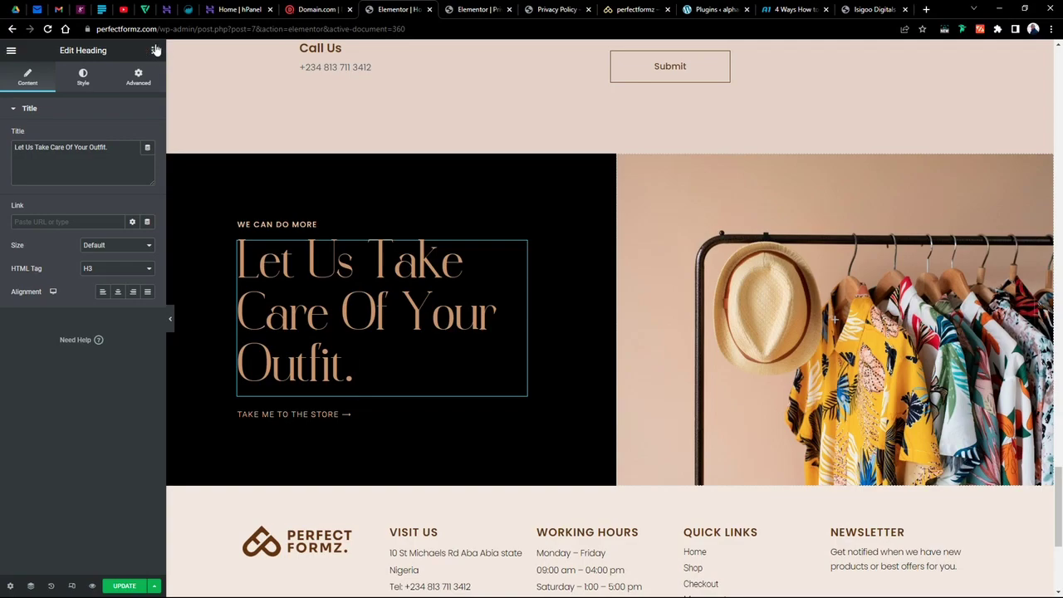
pyautogui.click(154, 51)
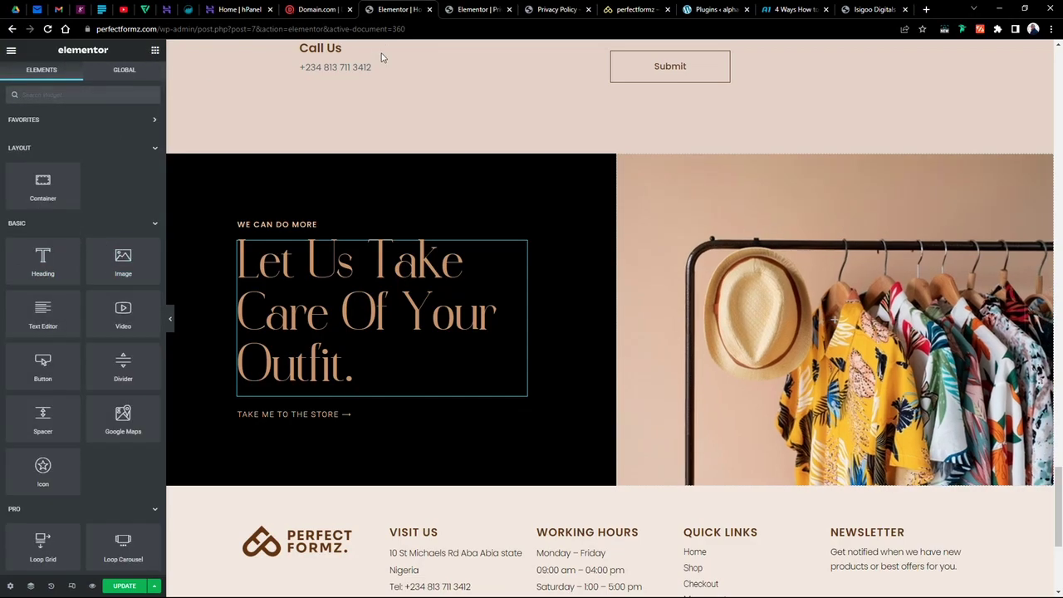
pyautogui.click(474, 9)
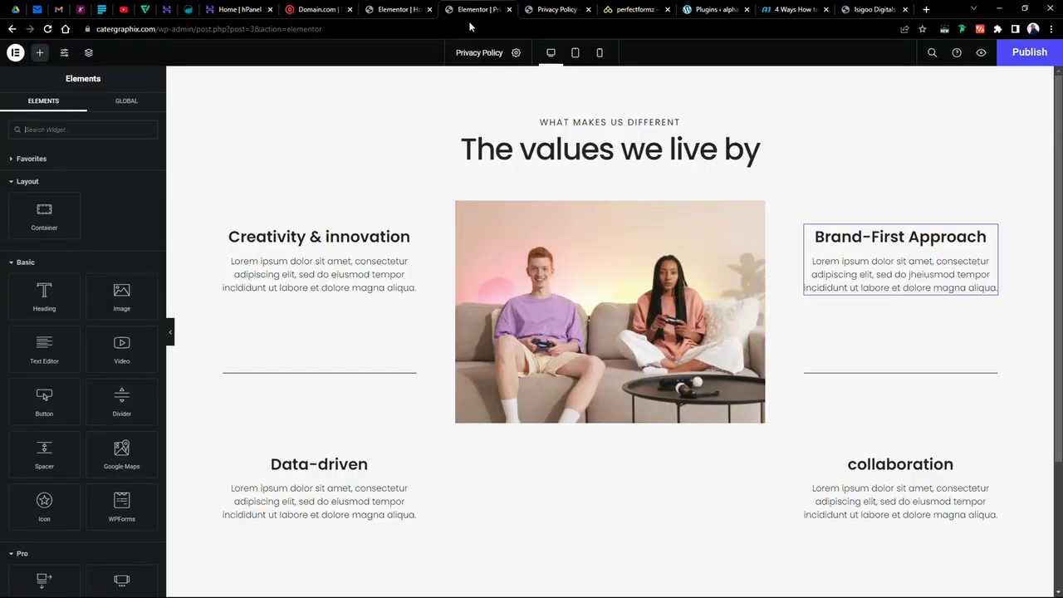
# Bring up Site Settings for the Privacy Policy page's site.
pyautogui.click(39, 53)
pyautogui.click(64, 54)
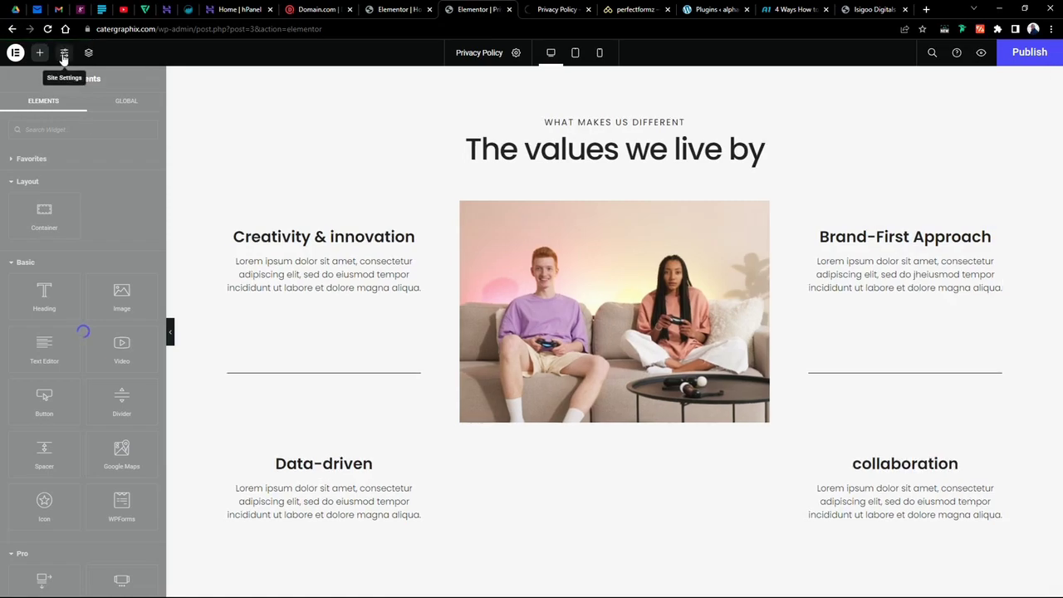
pyautogui.click(418, 7)
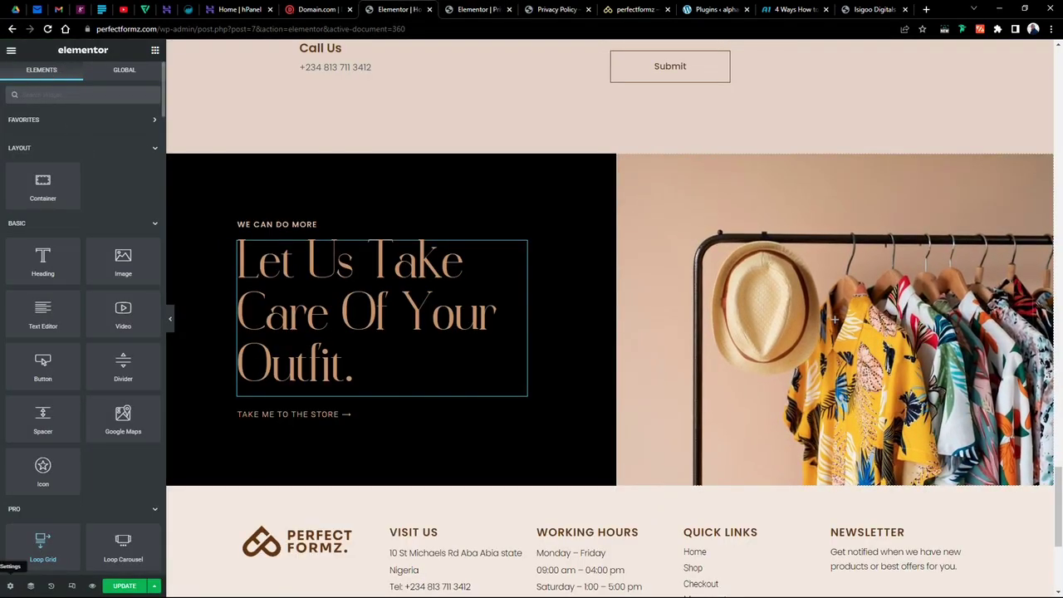
pyautogui.click(10, 588)
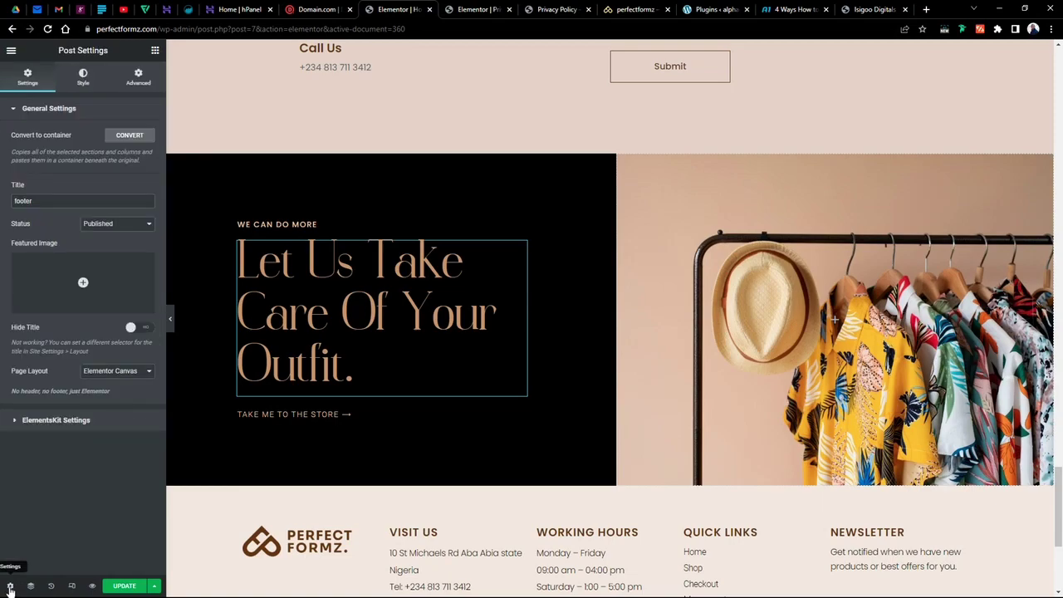
pyautogui.click(503, 7)
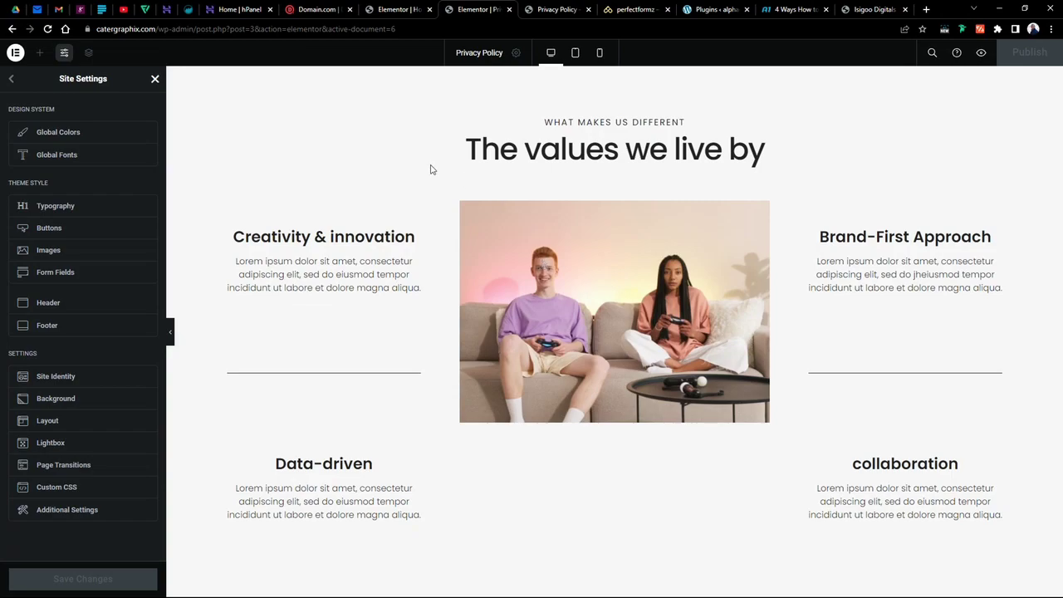
# Close Site Settings and select the 'Creativity & innovation' icon box for editing.
pyautogui.click(155, 81)
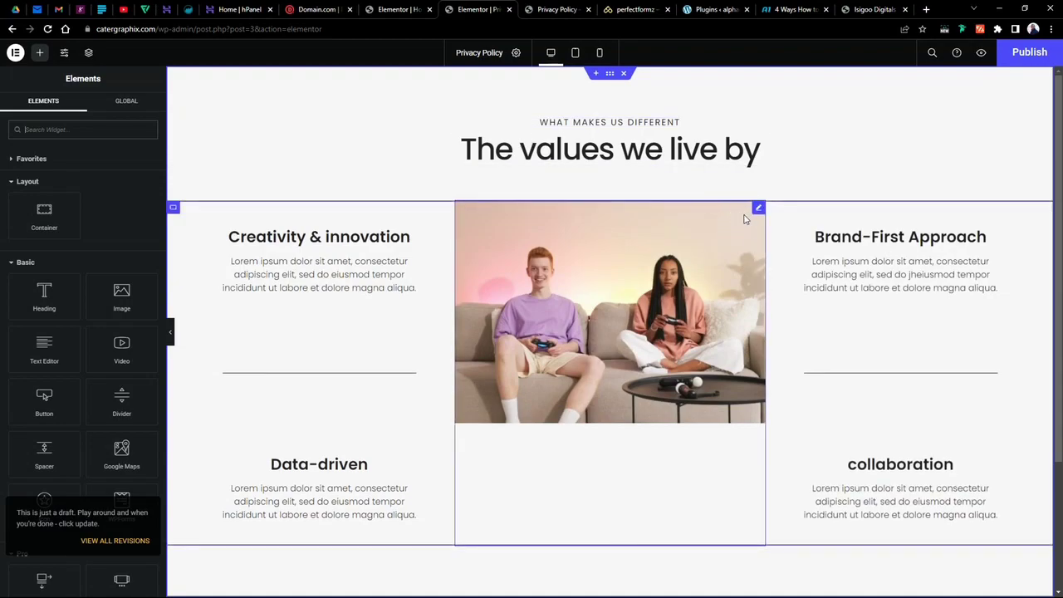
pyautogui.click(759, 208)
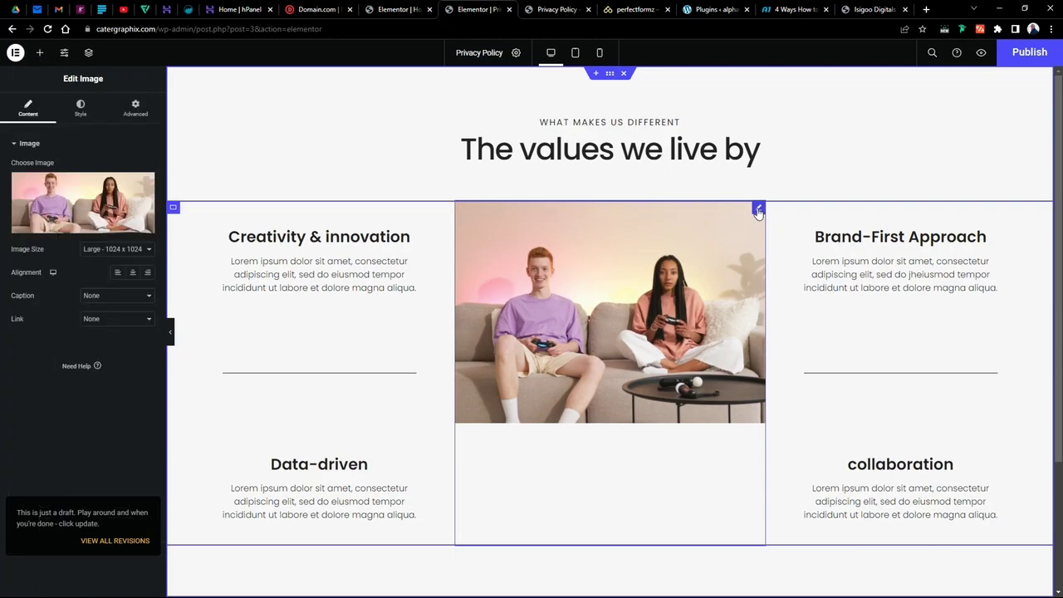
pyautogui.moveTo(97, 219)
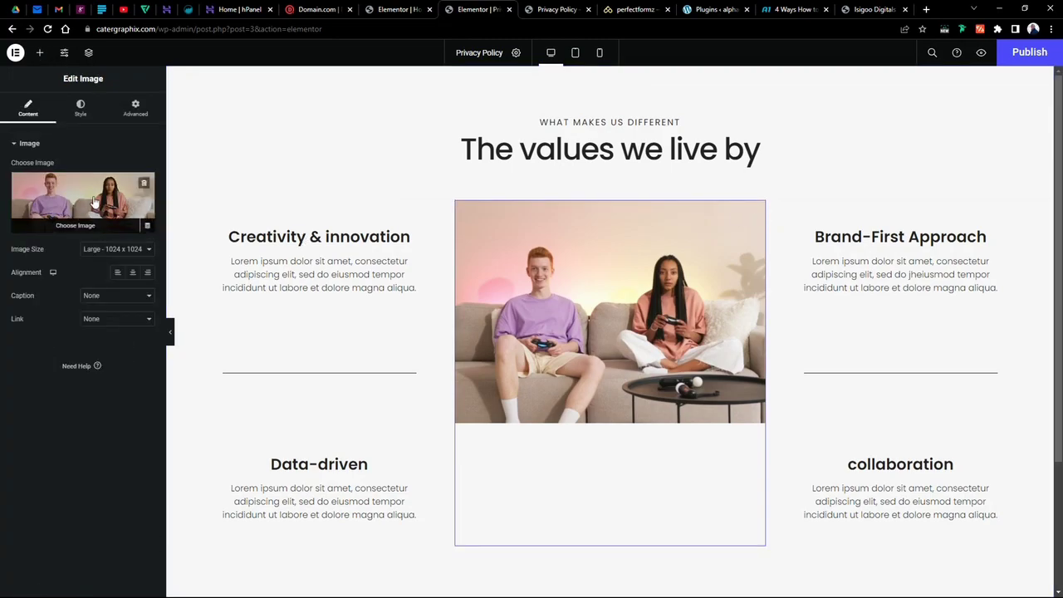
pyautogui.click(372, 263)
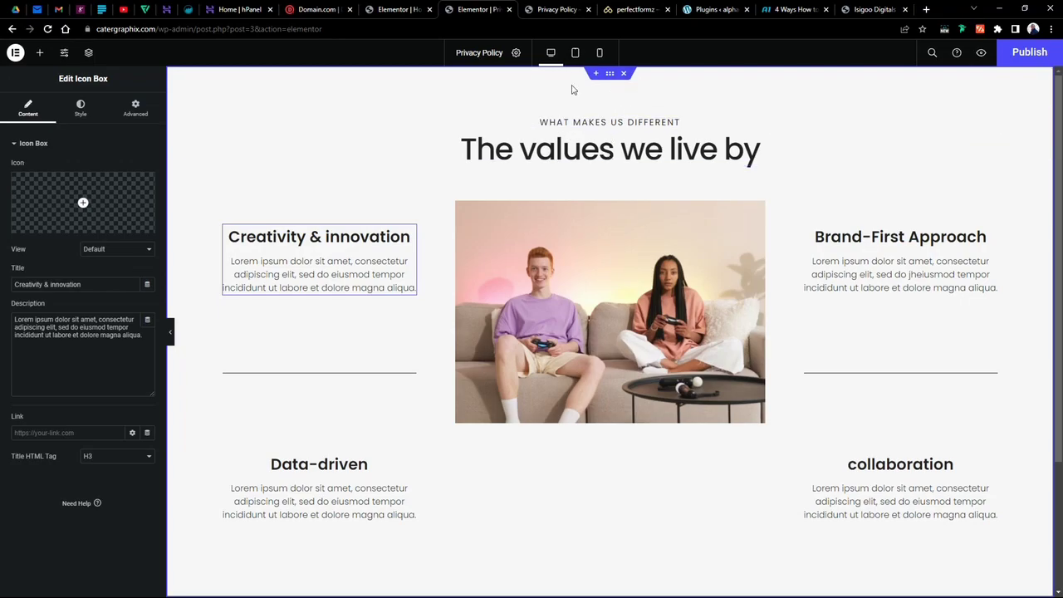
pyautogui.click(577, 55)
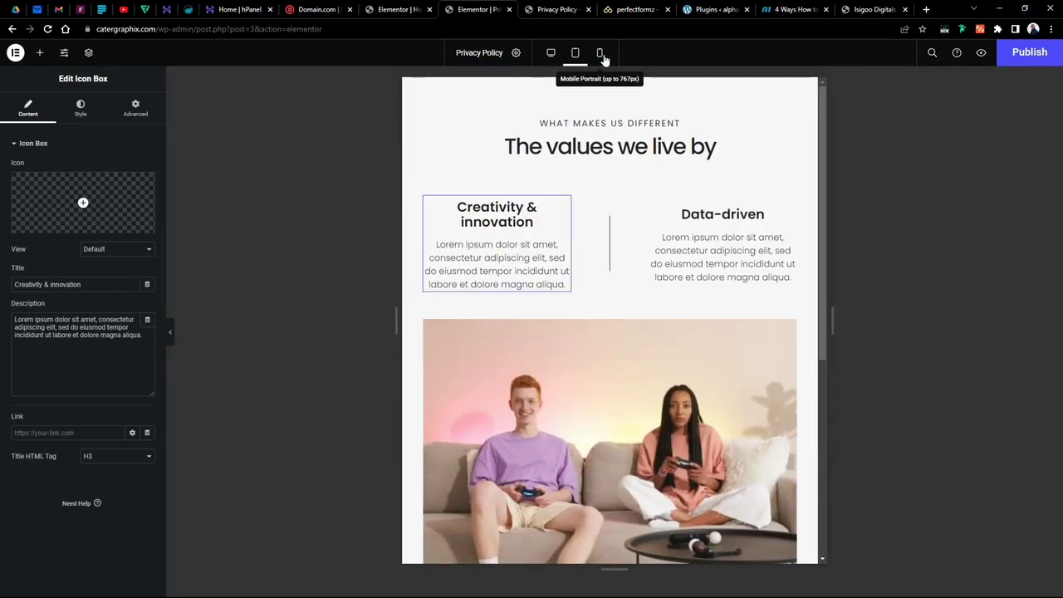
pyautogui.click(600, 53)
pyautogui.click(552, 53)
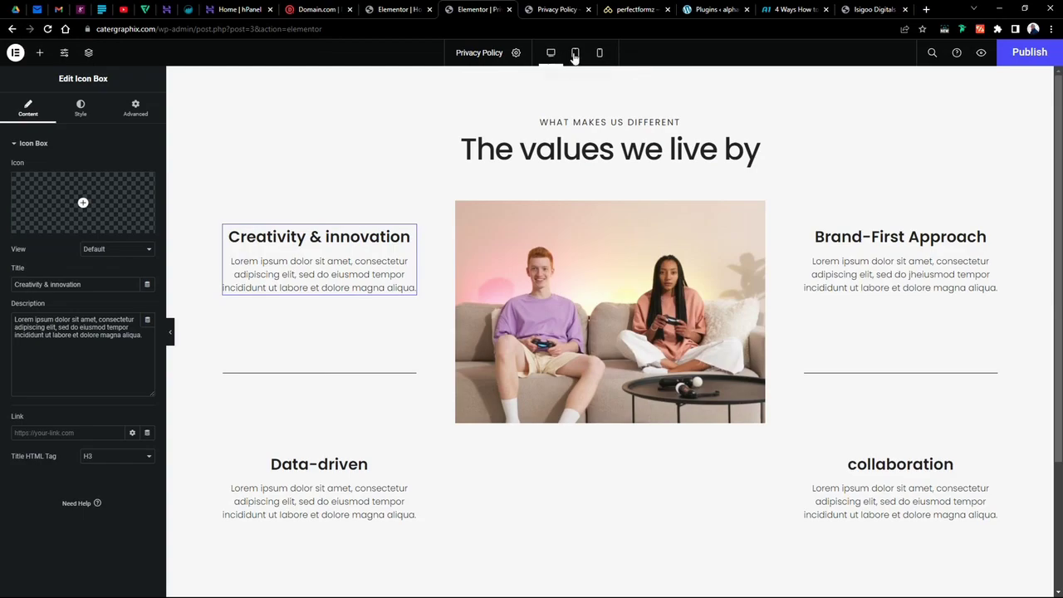
pyautogui.click(516, 52)
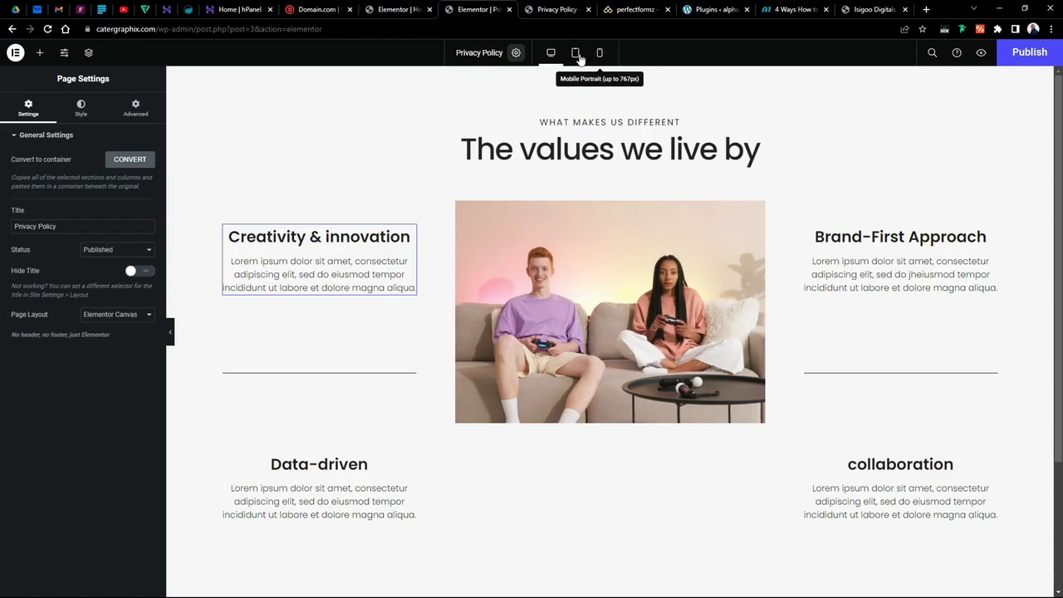
pyautogui.click(86, 108)
pyautogui.click(126, 116)
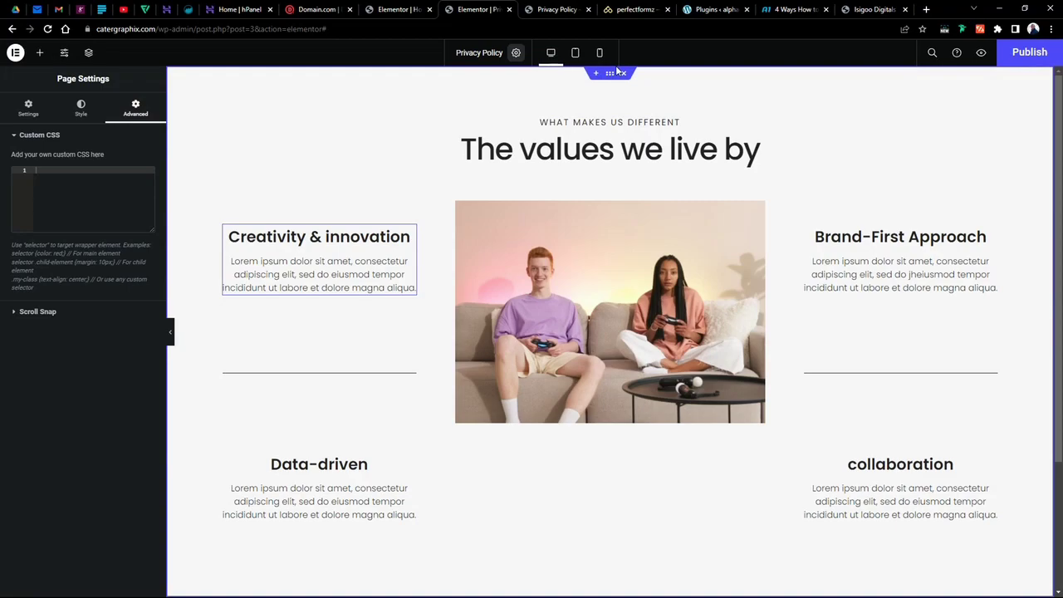
pyautogui.click(516, 54)
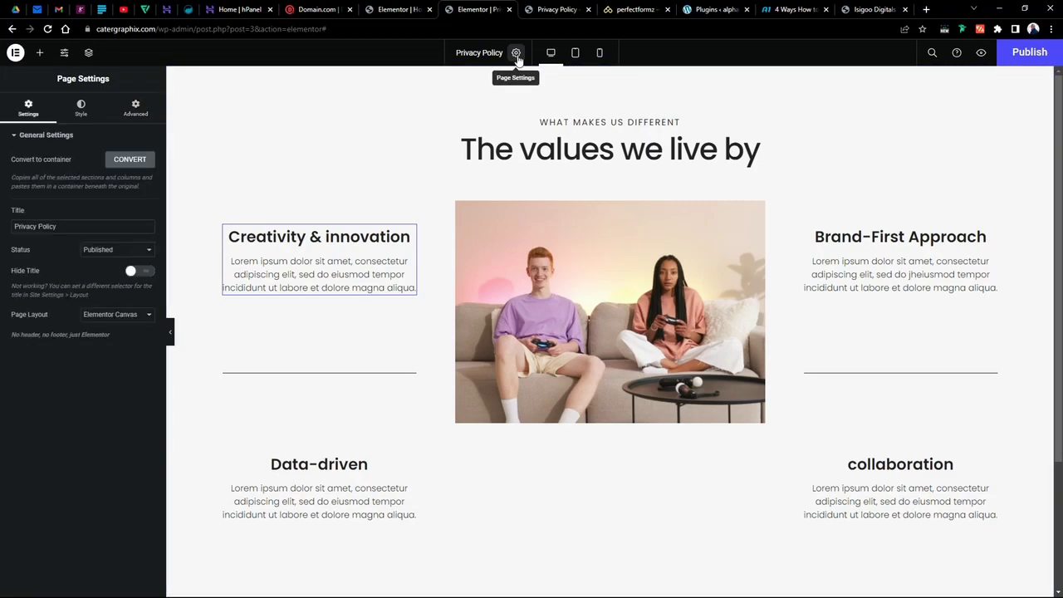
# Insert a single-column container above 'The values we live by' heading.
pyautogui.click(484, 286)
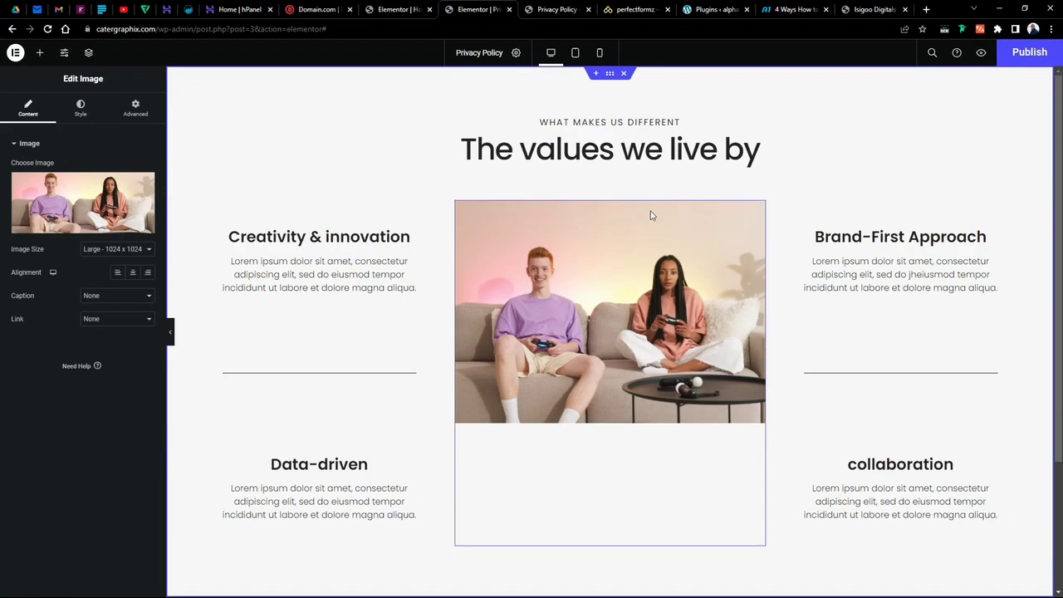
pyautogui.click(595, 74)
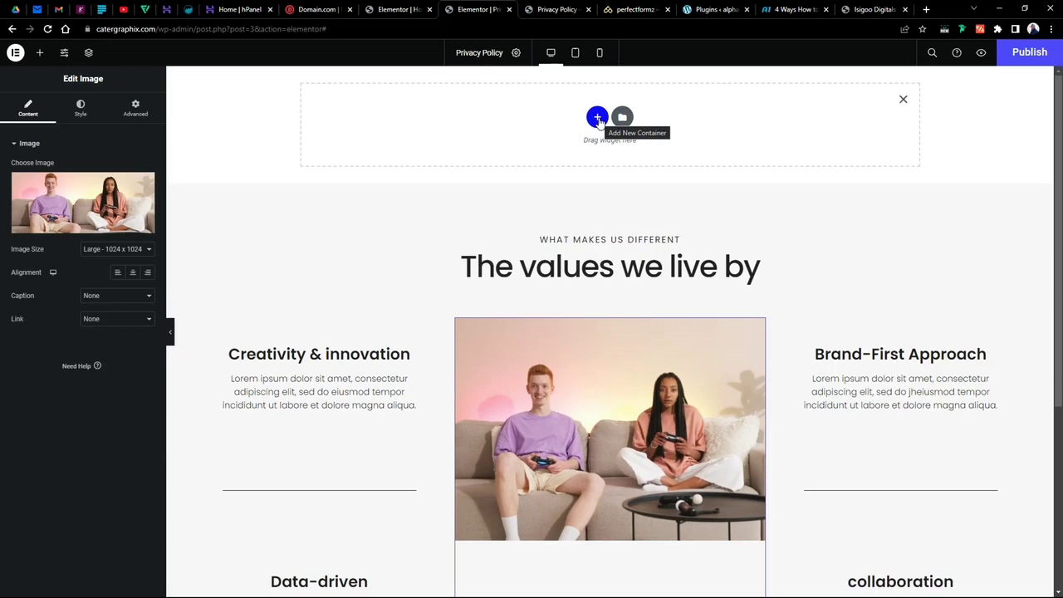
pyautogui.click(599, 118)
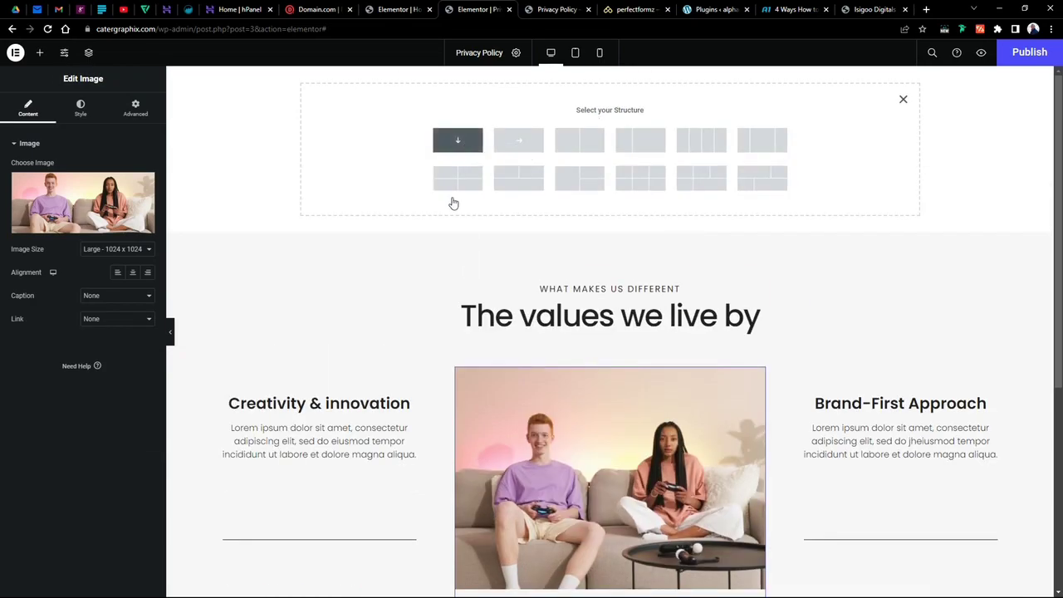
pyautogui.click(465, 142)
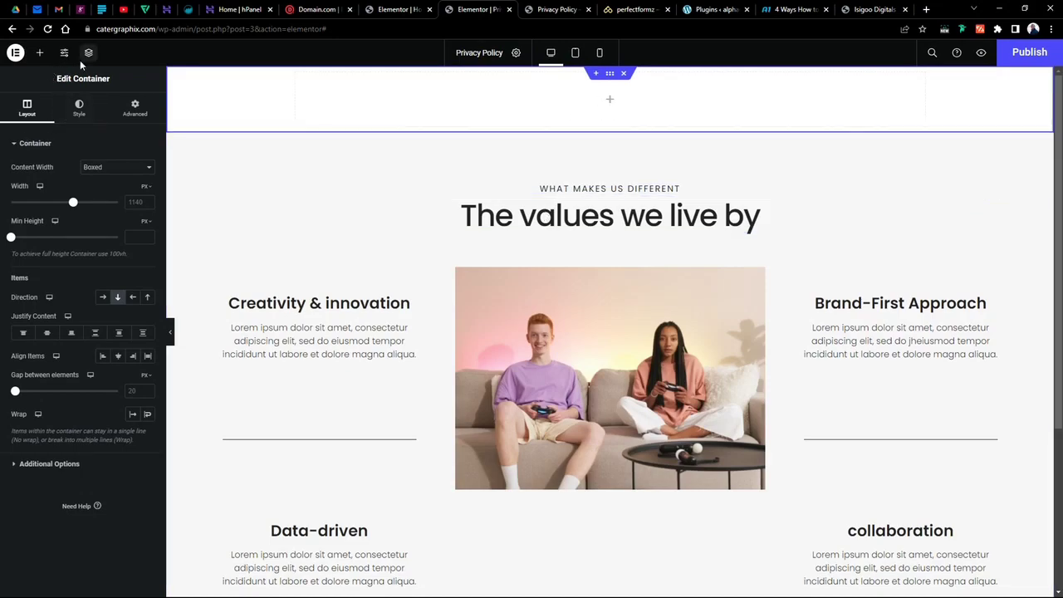
# Search widgets for 'men' and place a WordPress Menu widget in the new container.
pyautogui.click(41, 53)
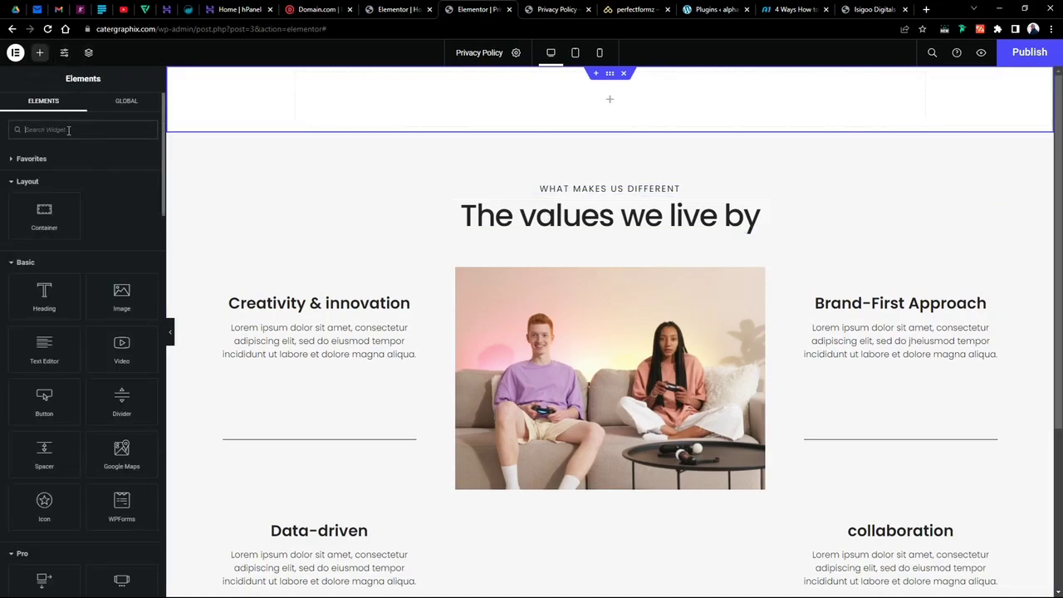
pyautogui.write('men')
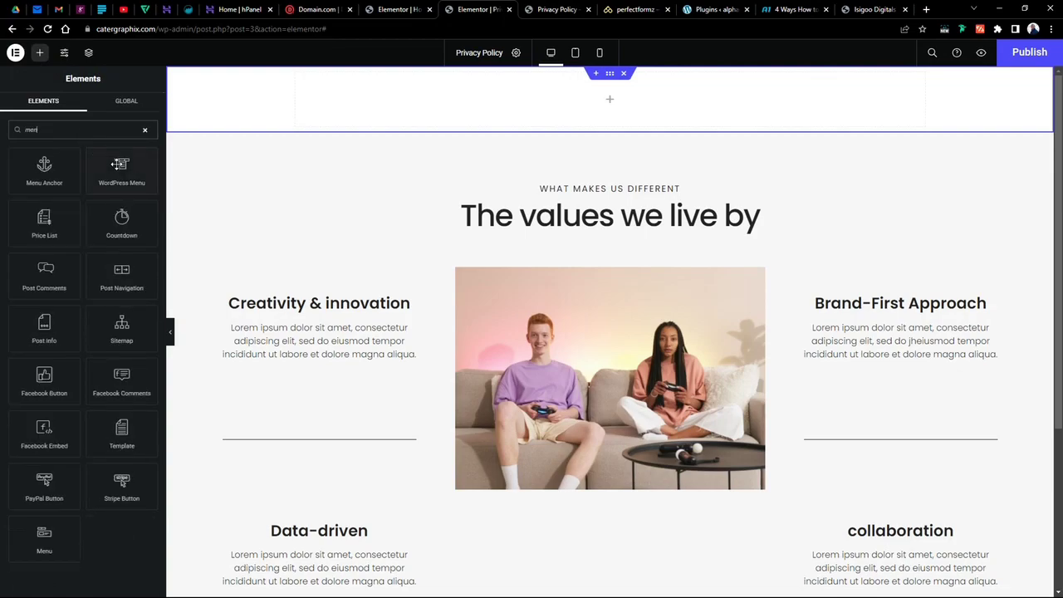
pyautogui.moveTo(122, 171); pyautogui.dragTo(541, 95)
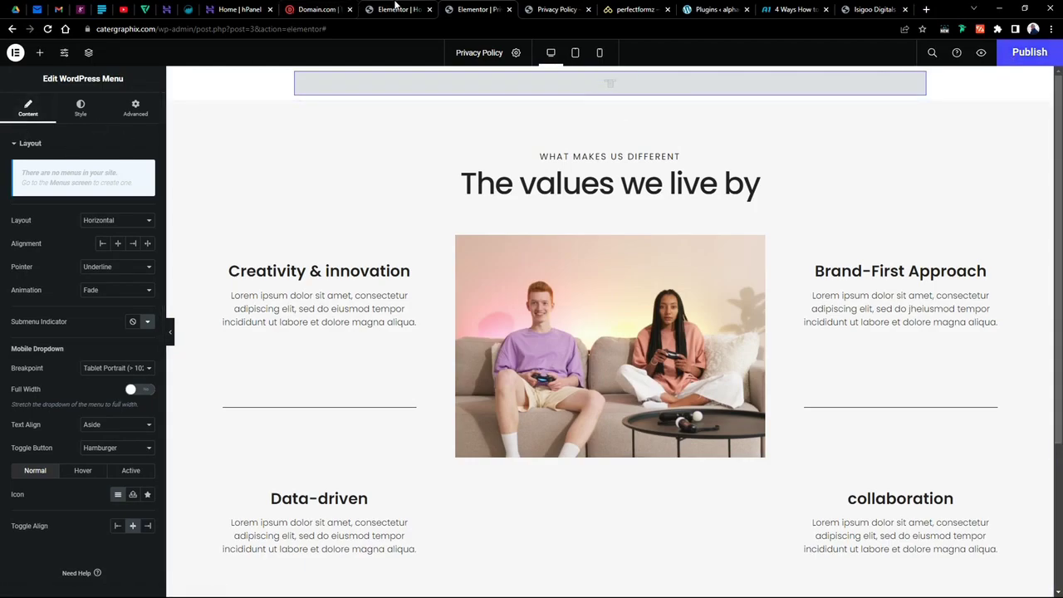
pyautogui.click(396, 8)
pyautogui.click(474, 9)
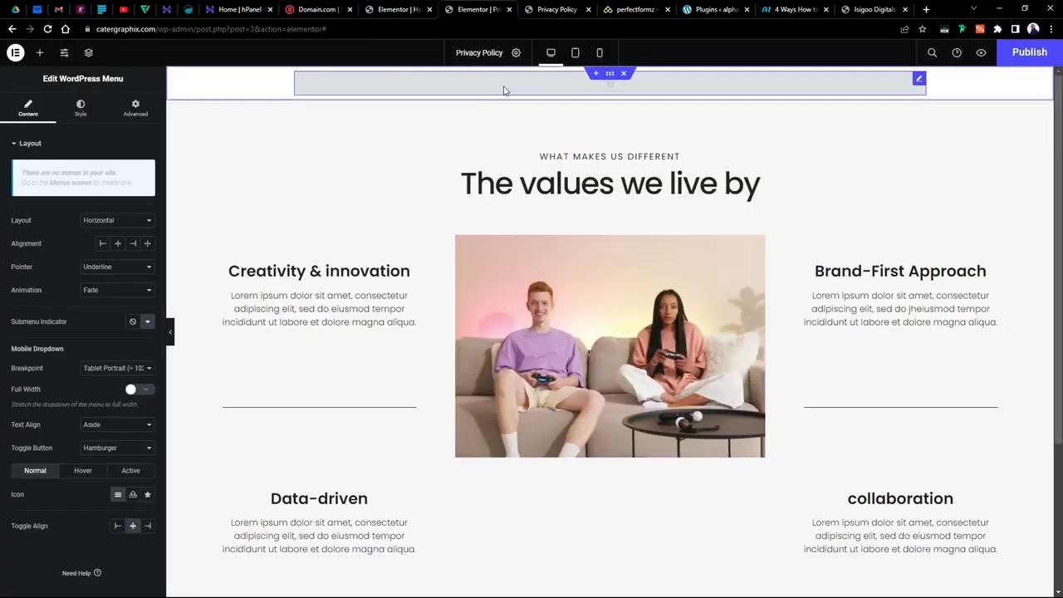
pyautogui.rightClick(921, 80)
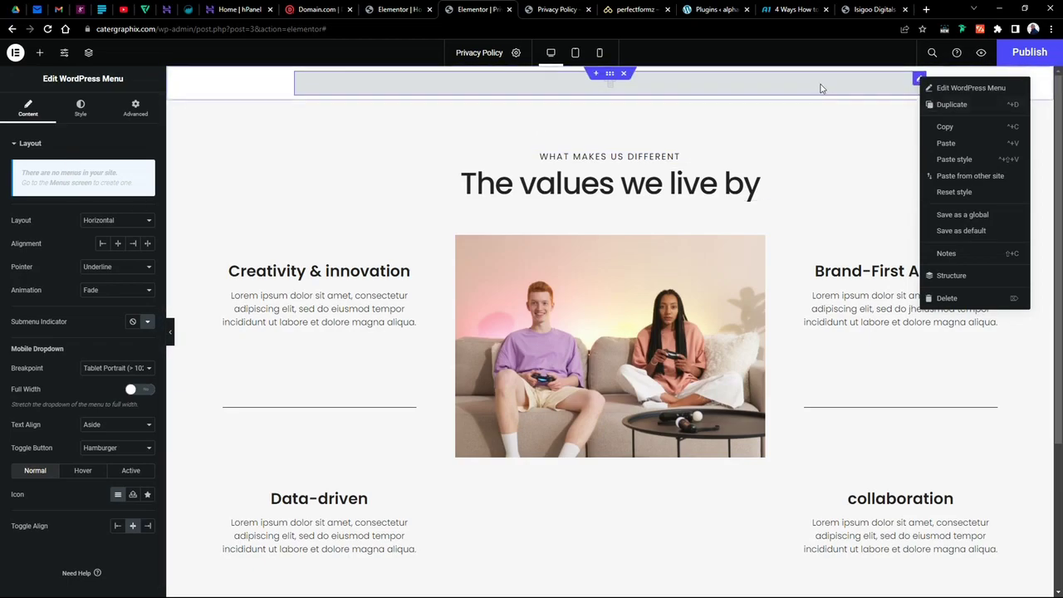
pyautogui.rightClick(913, 81)
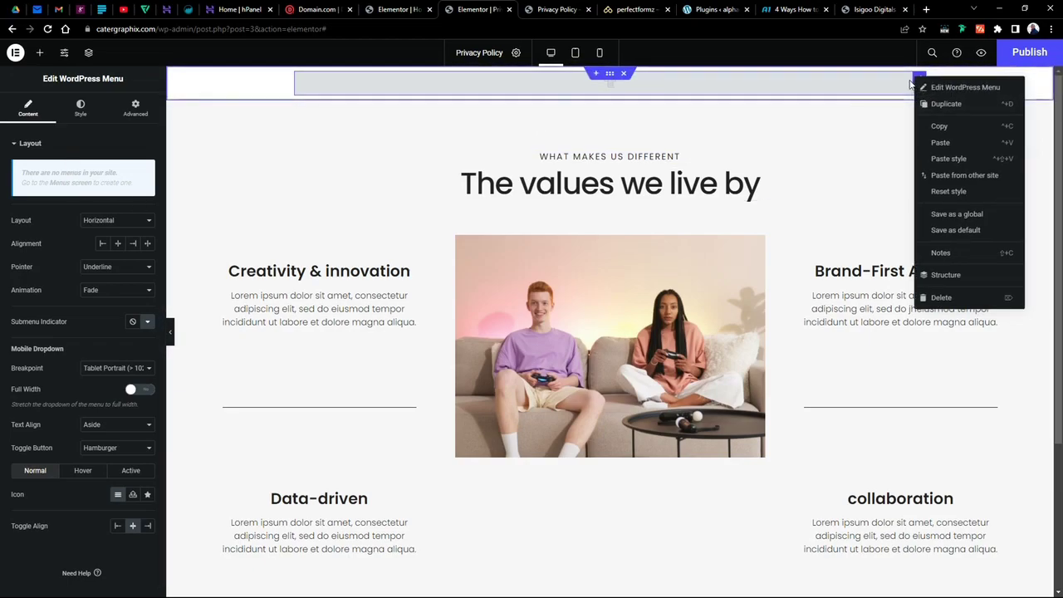
# Delete the WordPress Menu widget and place a Menu widget in its container.
pyautogui.click(943, 304)
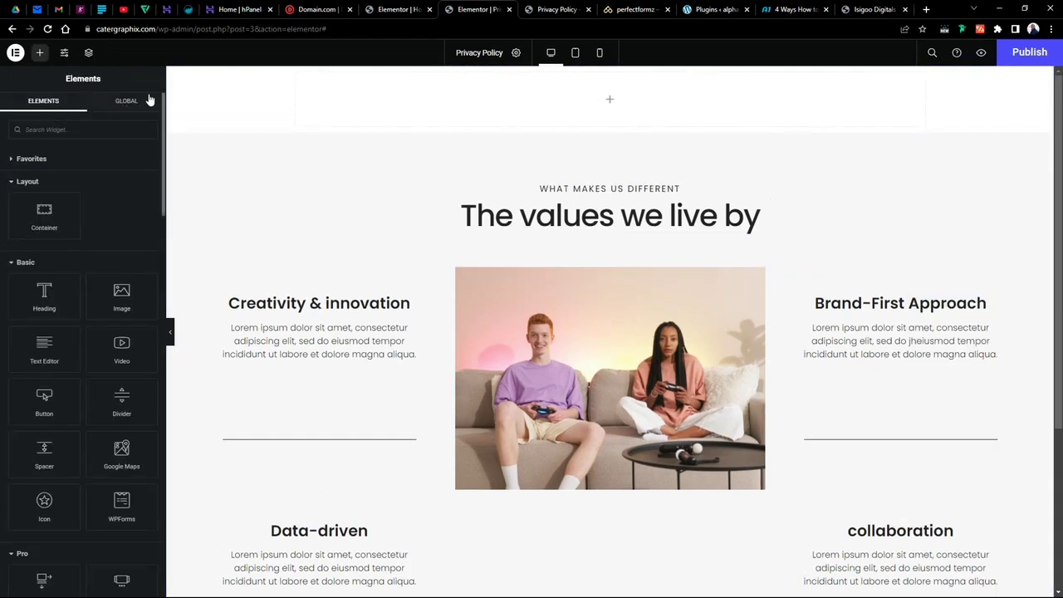
pyautogui.click(38, 56)
pyautogui.write('men')
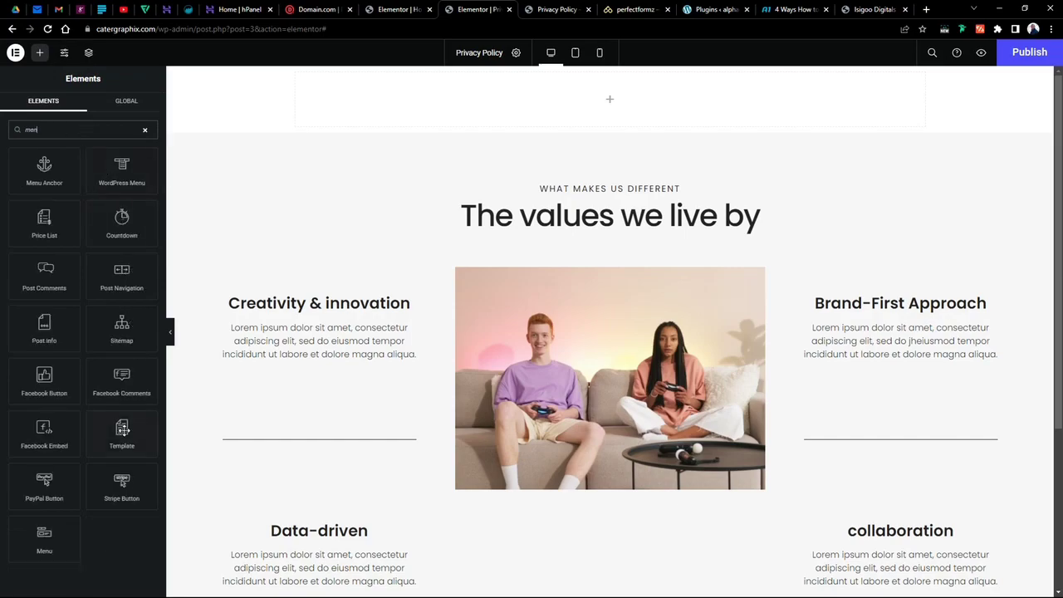
pyautogui.moveTo(46, 538); pyautogui.dragTo(624, 108)
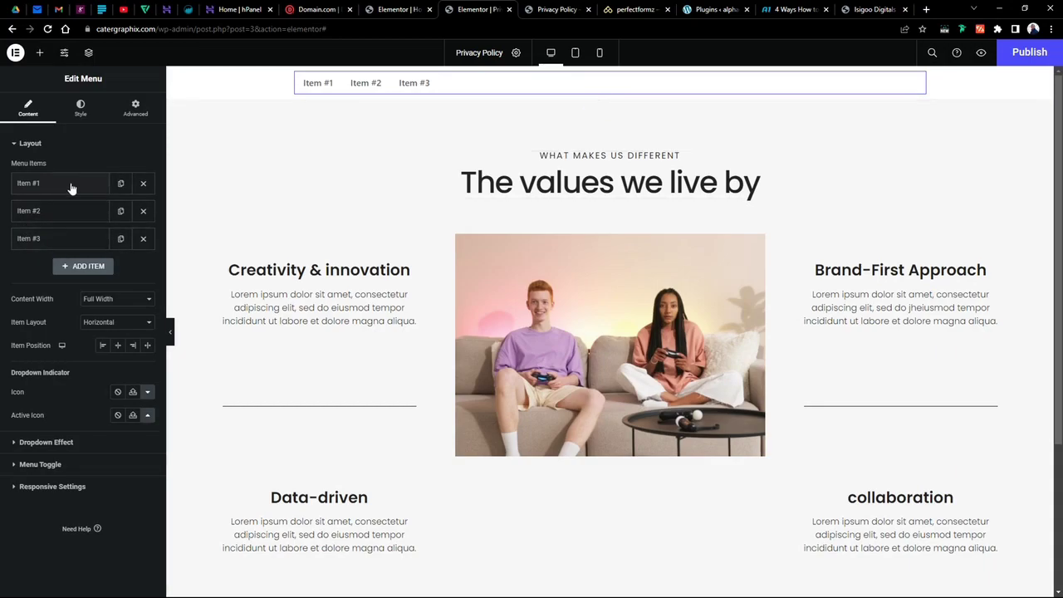
# Rename menu items #1–#3 to Home, About and Other pages.
pyautogui.click(45, 184)
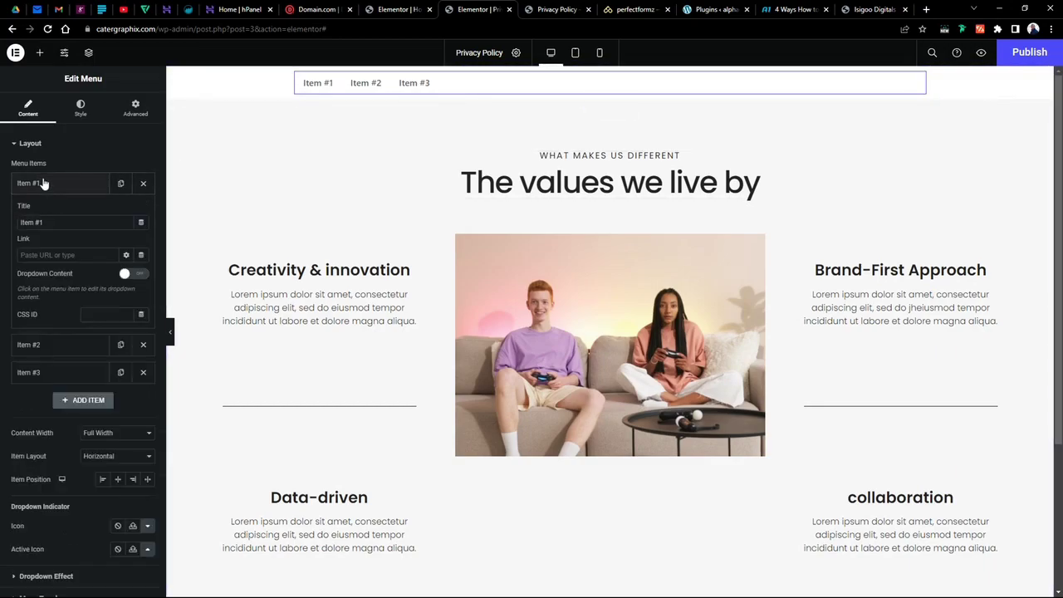
pyautogui.moveTo(45, 223); pyautogui.dragTo(2, 226)
pyautogui.write('M')
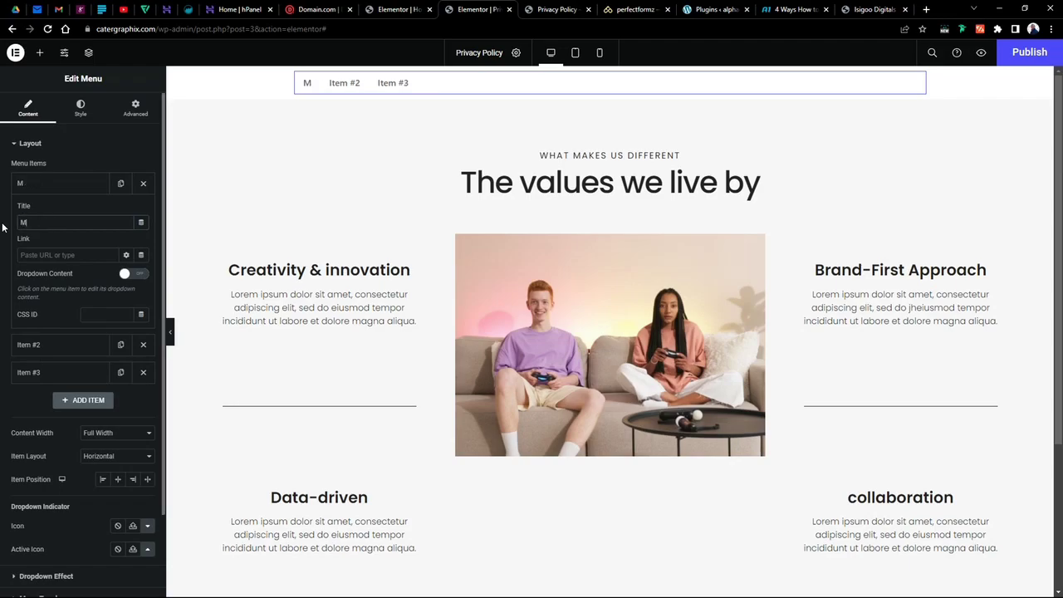
pyautogui.press('BackSpace')
pyautogui.write('home')
pyautogui.press('BackSpace')
pyautogui.press('BackSpace')
pyautogui.press('BackSpace')
pyautogui.press('BackSpace')
pyautogui.write('Home')
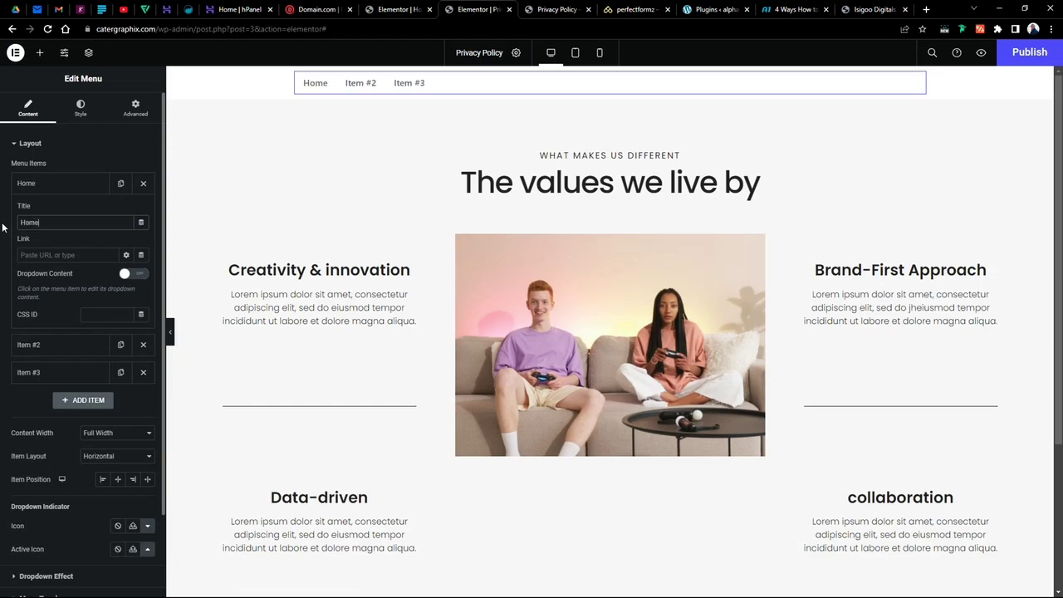
pyautogui.click(62, 183)
pyautogui.click(59, 212)
pyautogui.moveTo(44, 250); pyautogui.dragTo(2, 252)
pyautogui.write('A')
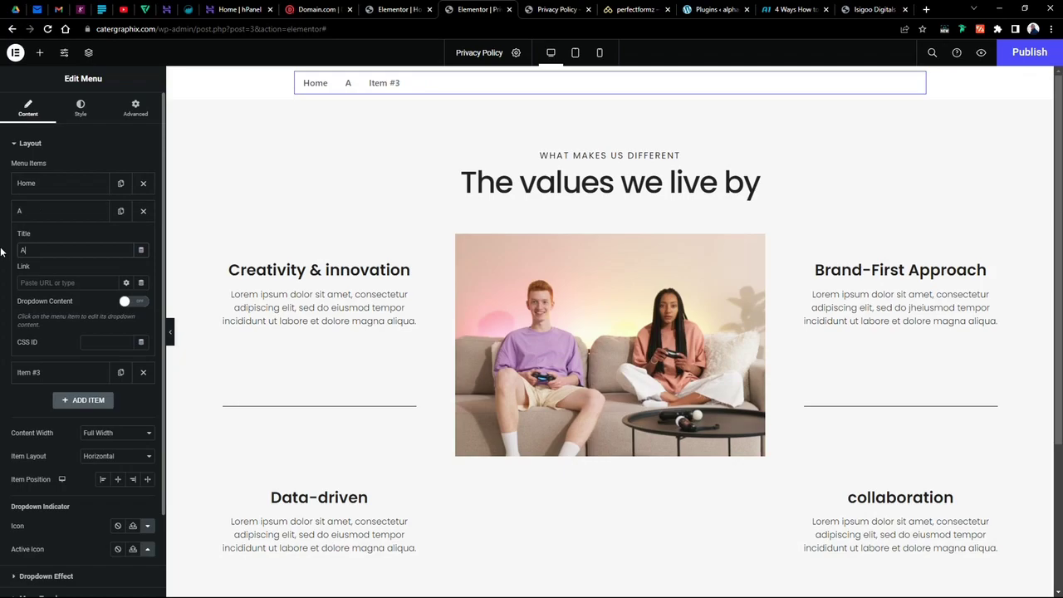
pyautogui.write('bout')
pyautogui.click(63, 218)
pyautogui.click(56, 243)
pyautogui.moveTo(50, 278); pyautogui.dragTo(7, 287)
pyautogui.write('Other')
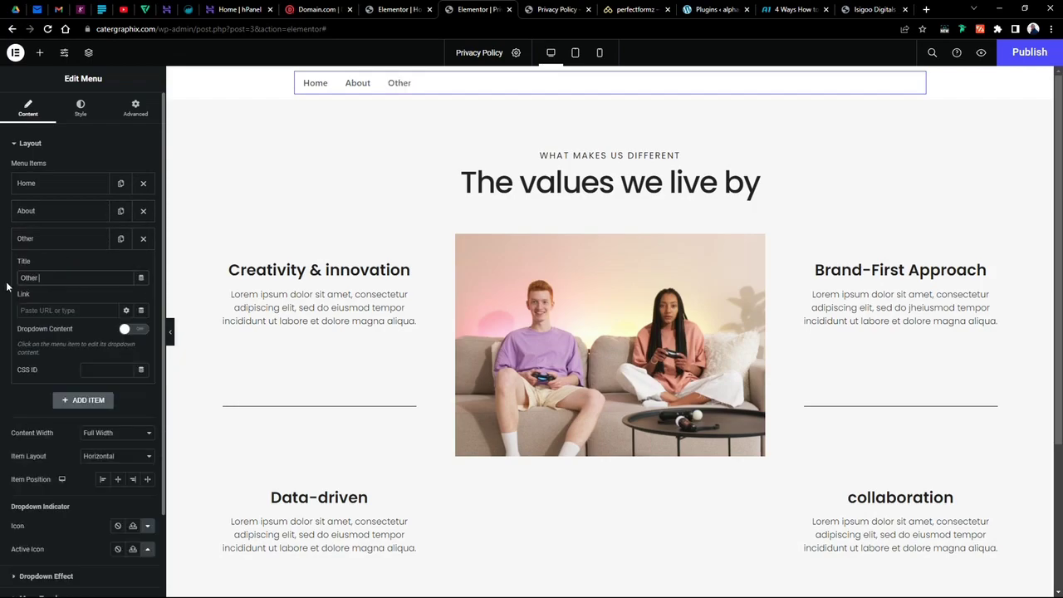
pyautogui.write(' pages')
pyautogui.click(58, 242)
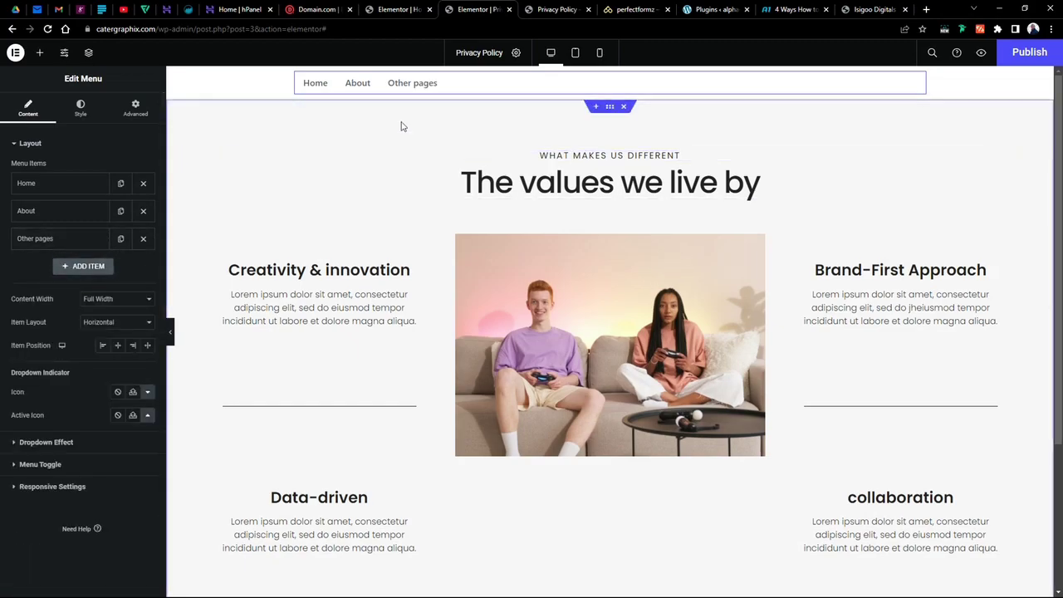
# Shorten the third menu item's title to 'Other' and right-align the menu items.
pyautogui.click(50, 243)
pyautogui.doubleClick(41, 279)
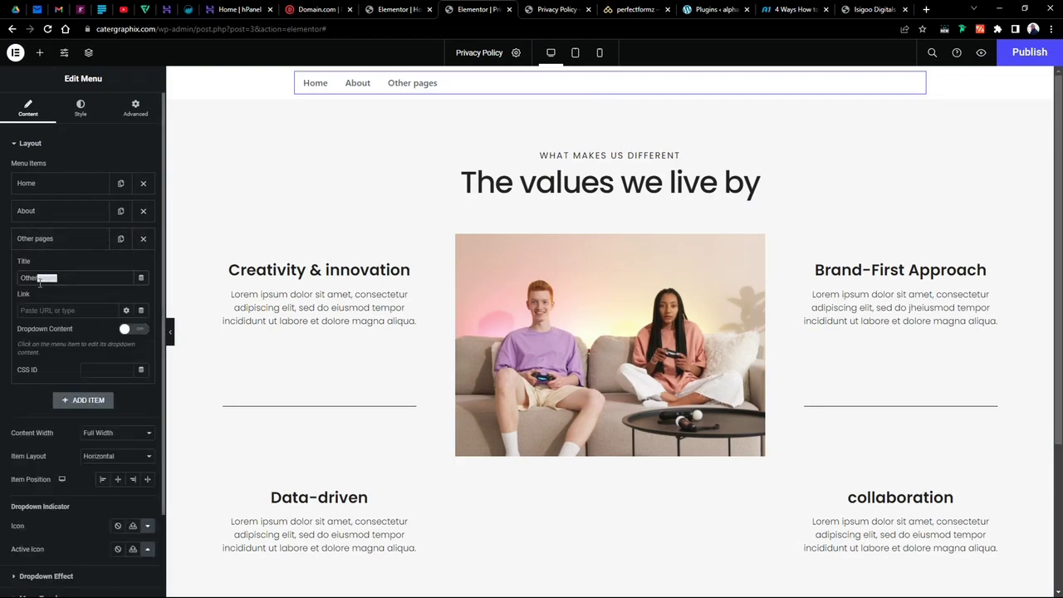
pyautogui.press('BackSpace')
pyautogui.click(132, 479)
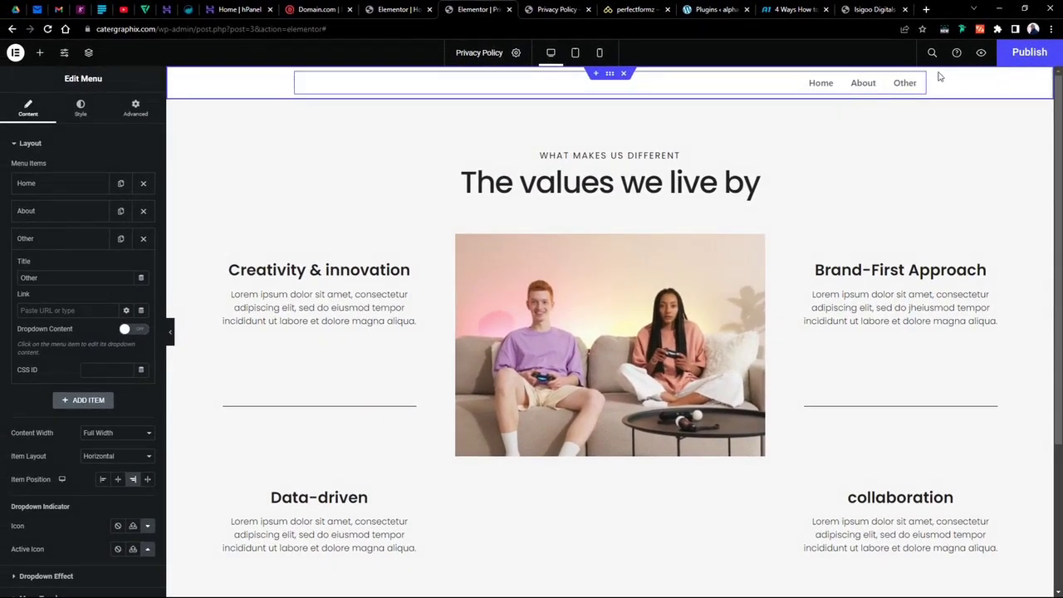
# Delete the Home item's link text so it points nowhere.
pyautogui.click(44, 184)
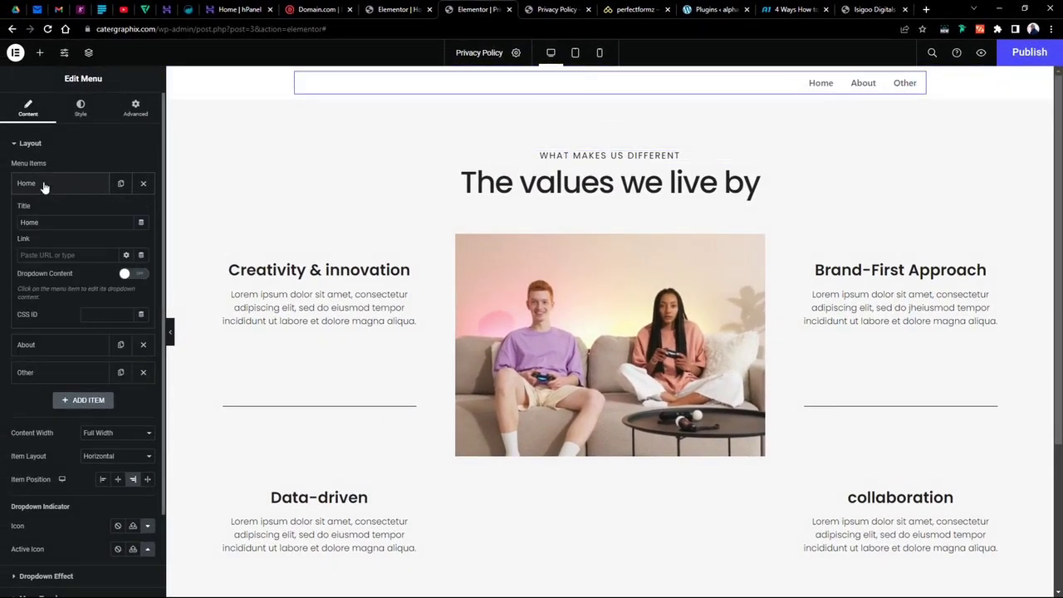
pyautogui.click(46, 255)
pyautogui.write('pr')
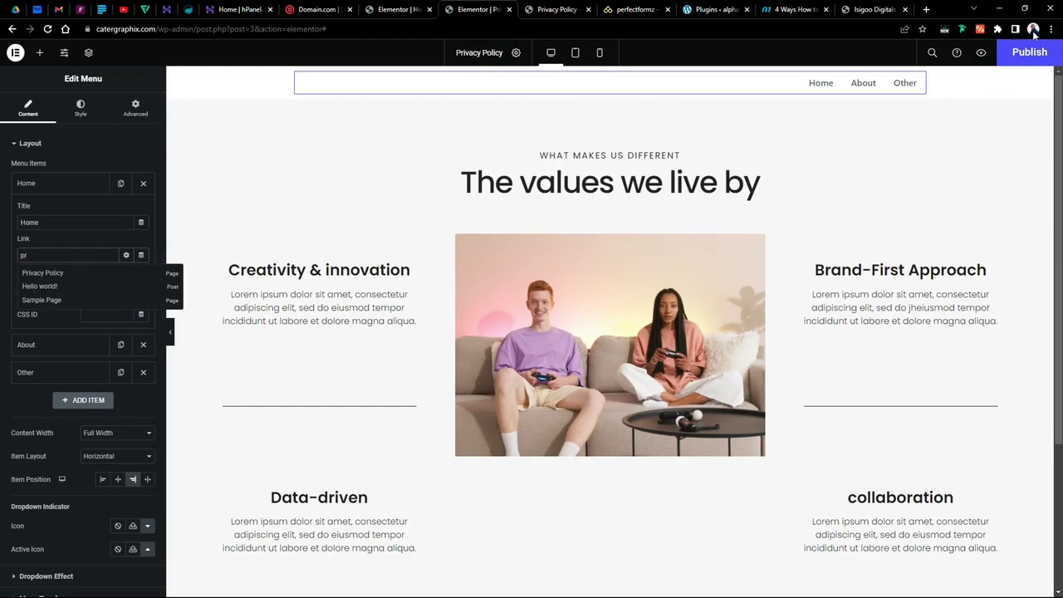
pyautogui.click(61, 225)
pyautogui.moveTo(43, 255); pyautogui.dragTo(11, 264)
pyautogui.press('BackSpace')
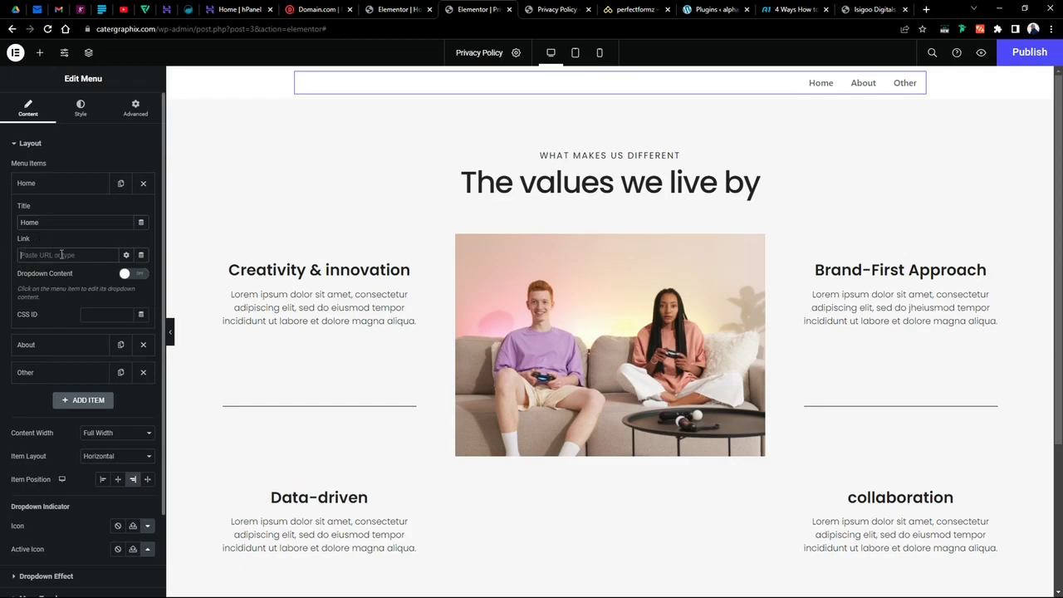
# Review the Home link's extra options and Dynamic Tags list, keeping the link empty.
pyautogui.click(126, 255)
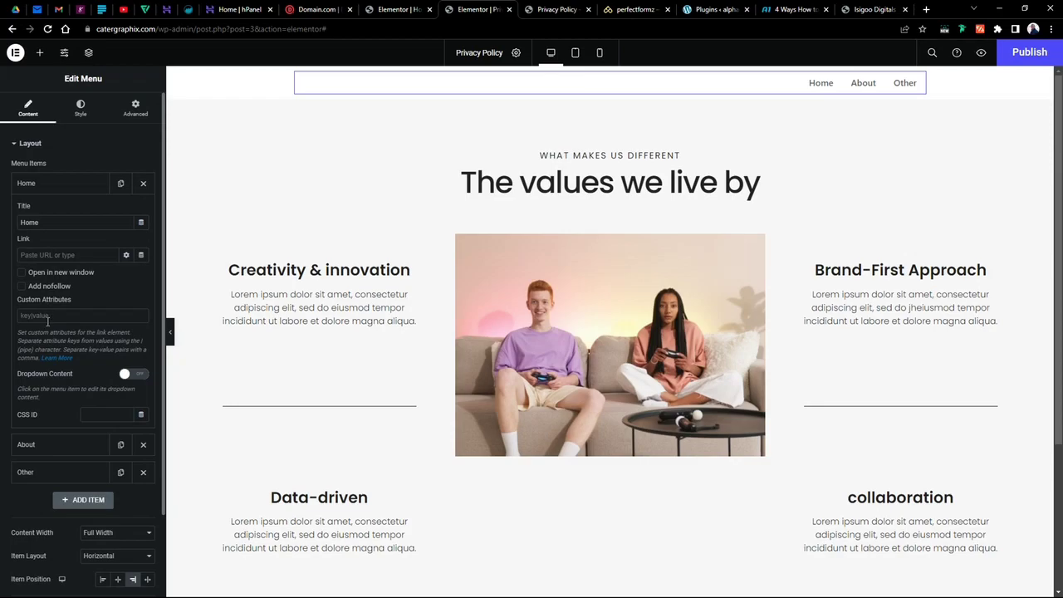
pyautogui.click(58, 313)
pyautogui.click(126, 255)
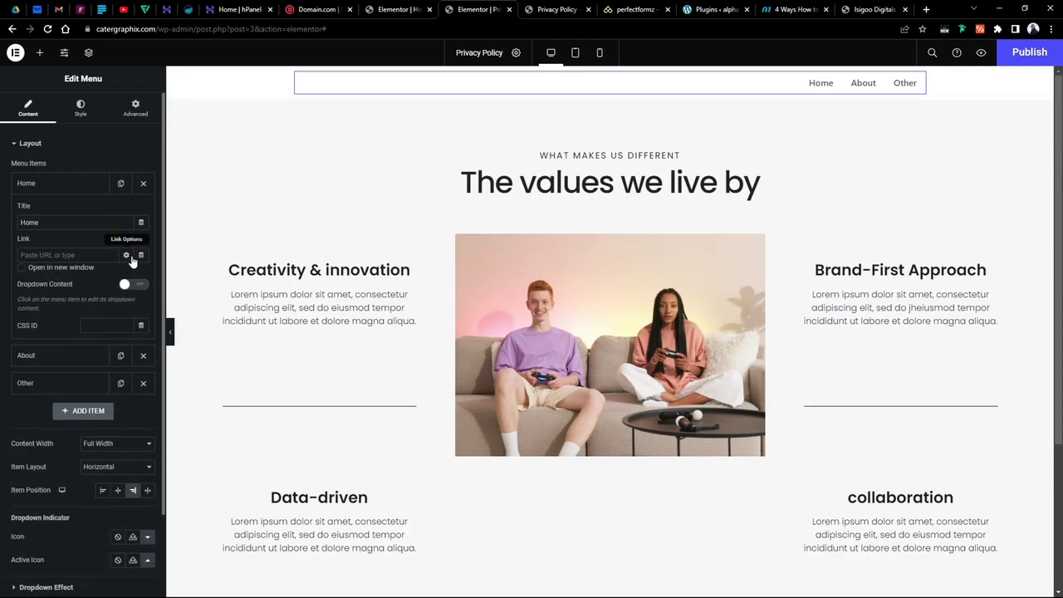
pyautogui.click(140, 255)
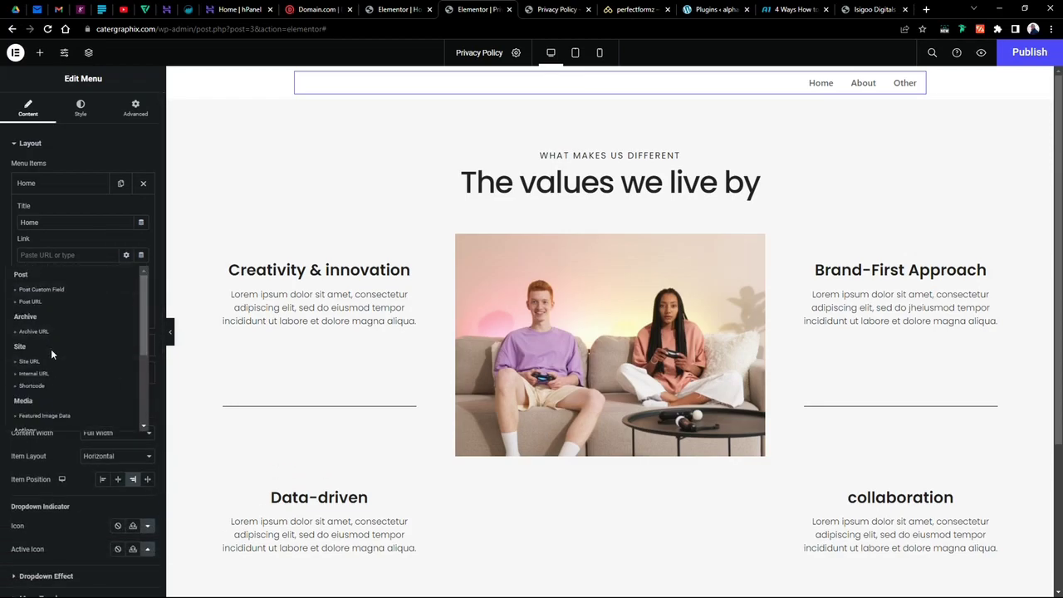
pyautogui.scroll(-3, 51, 359)
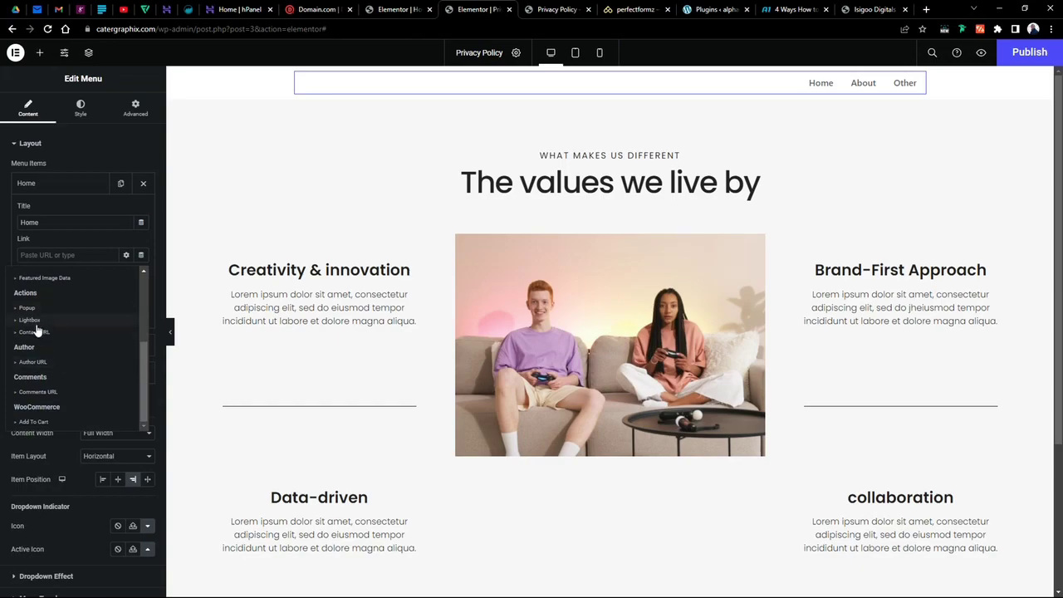
pyautogui.click(94, 241)
pyautogui.click(72, 189)
pyautogui.click(71, 187)
# Switch Dropdown Content ON for the Other item and open its dropdown area for editing.
pyautogui.click(72, 187)
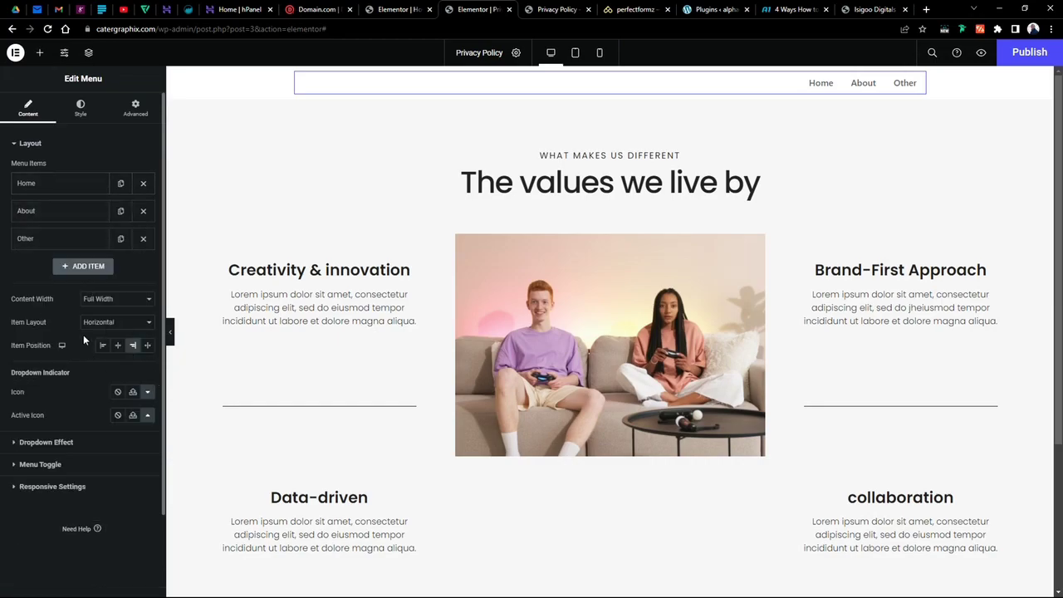
pyautogui.click(64, 242)
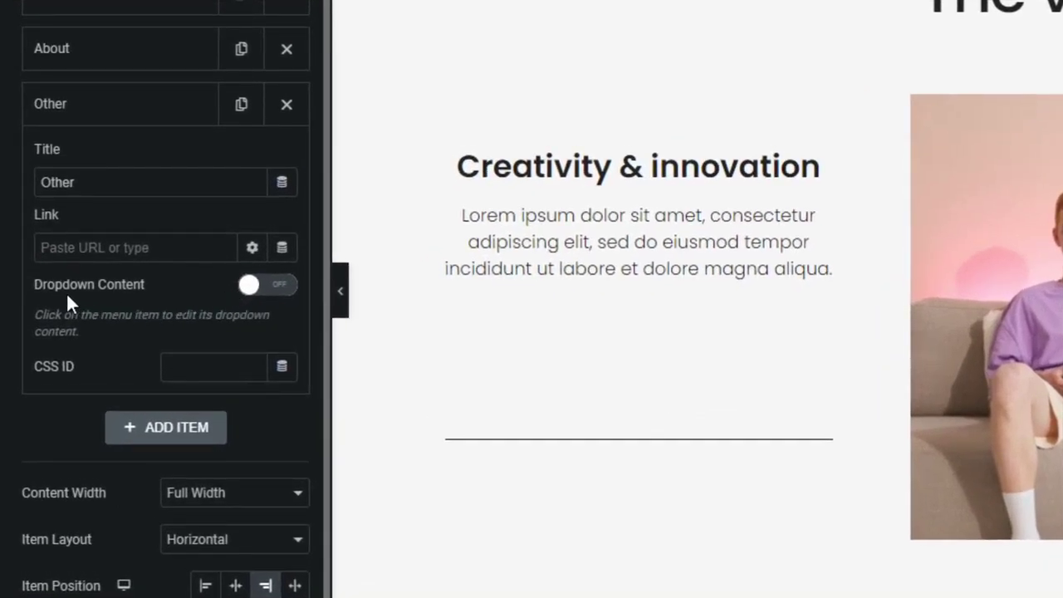
pyautogui.click(276, 290)
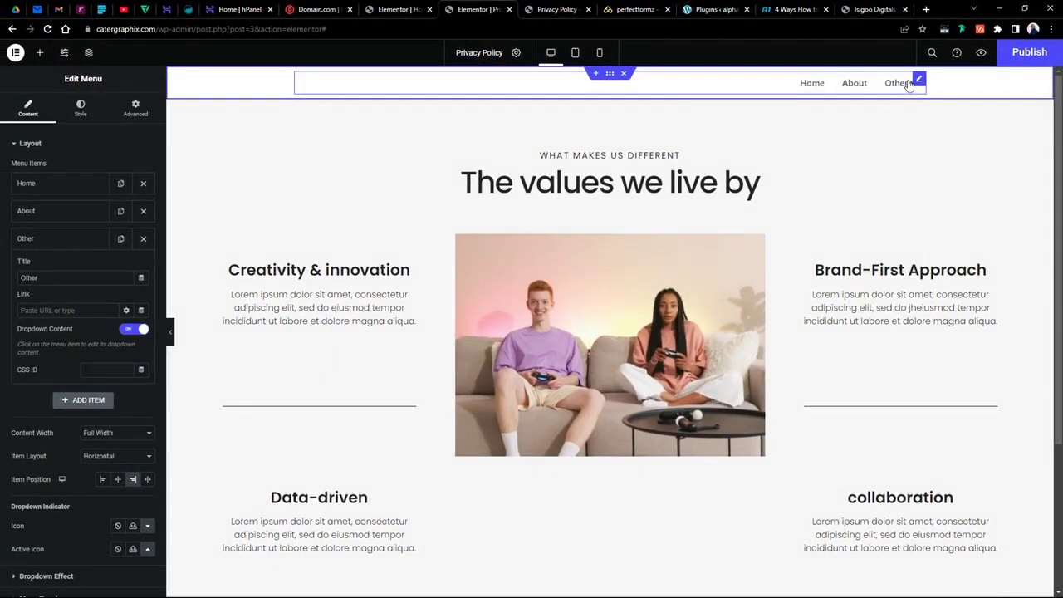
pyautogui.click(910, 84)
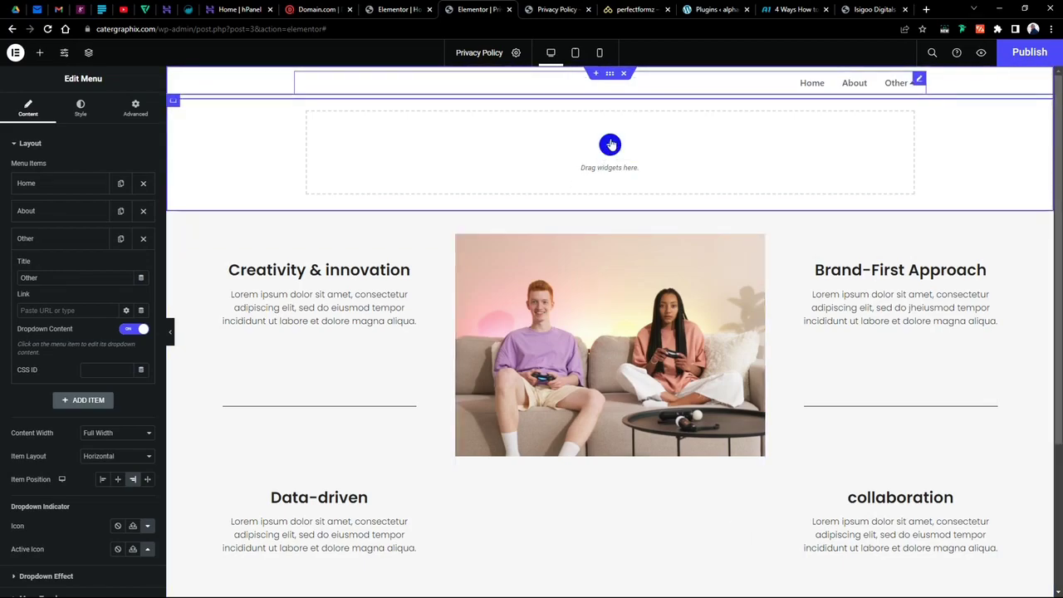
# Add an empty single-column container from the first structure into the Other dropdown.
pyautogui.hotkey('ctrl', 'z')
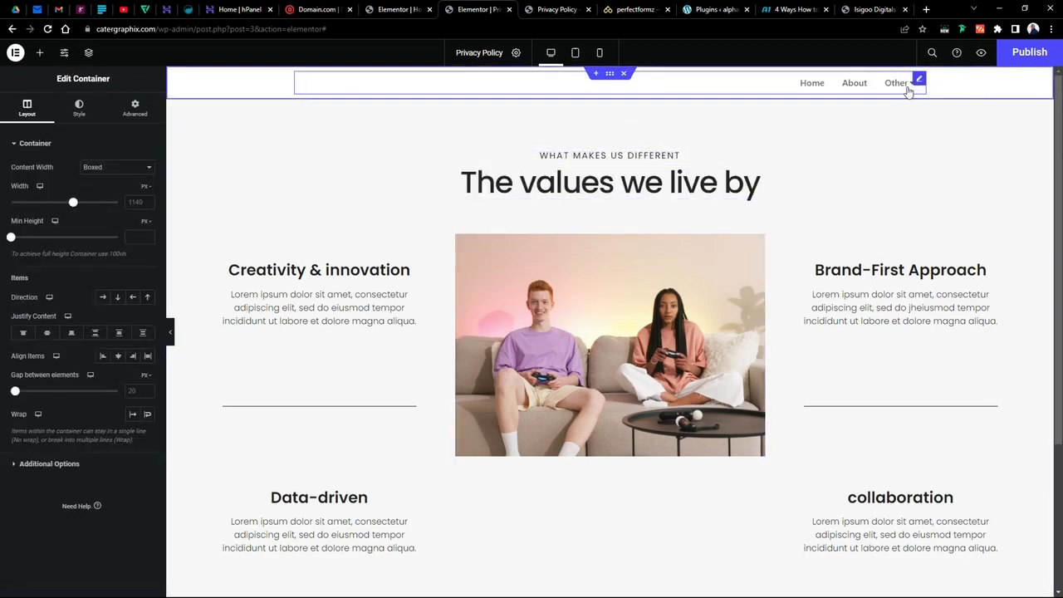
pyautogui.hotkey('ctrl', 'shift', 'z')
pyautogui.click(610, 144)
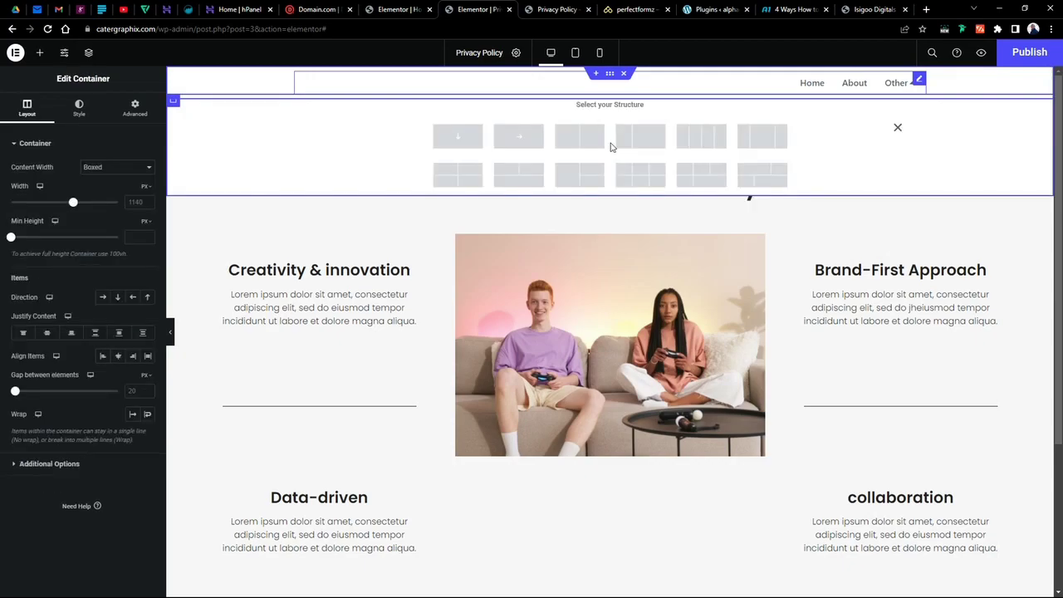
pyautogui.click(457, 138)
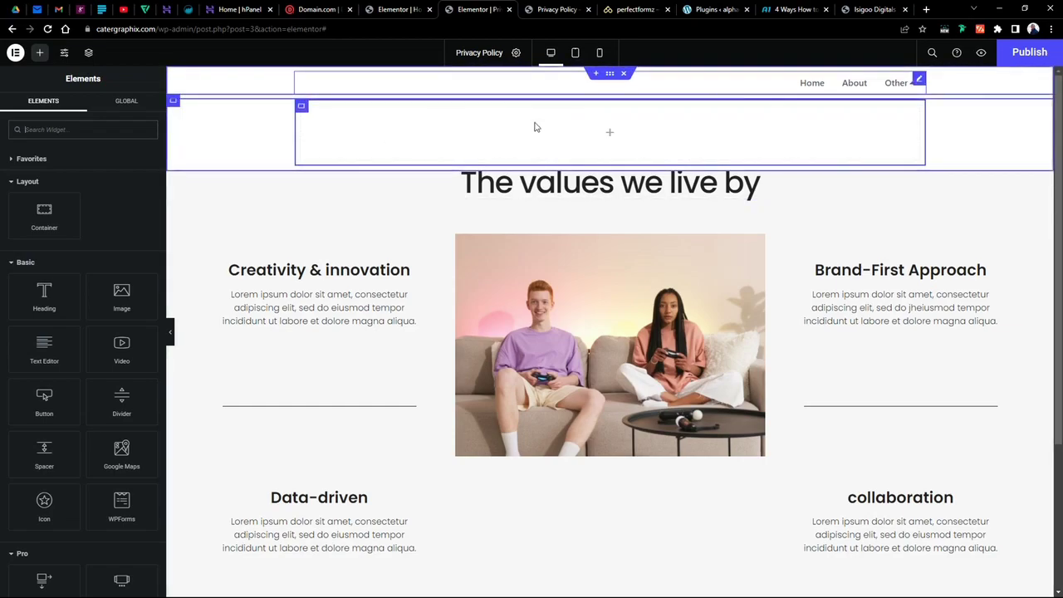
pyautogui.scroll(-2, 785, 213)
pyautogui.scroll(-1, 781, 216)
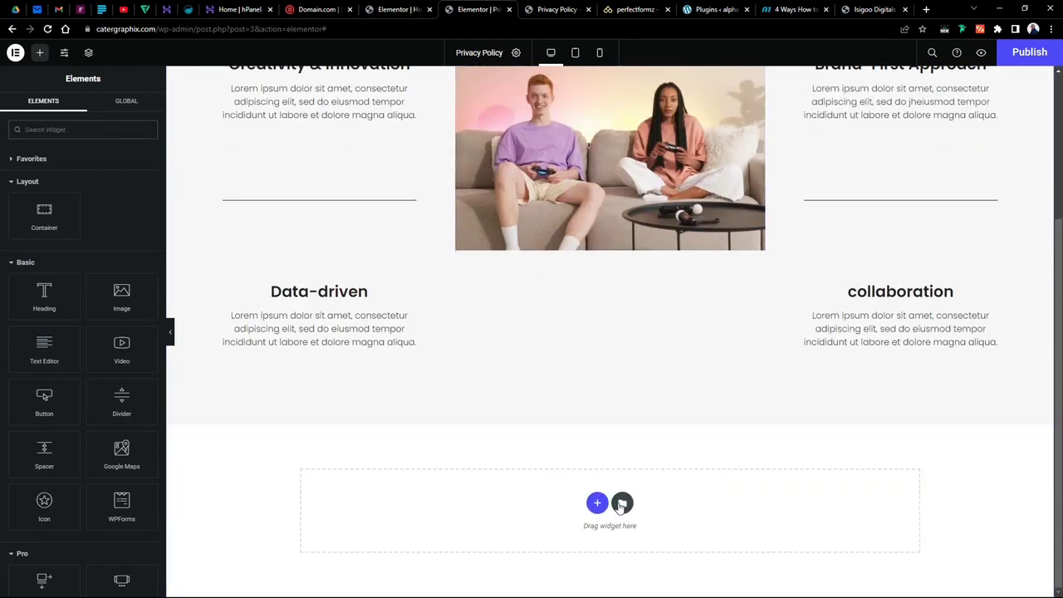
# Browse the Library's Blocks and insert the green 'The values we live by' block.
pyautogui.click(622, 504)
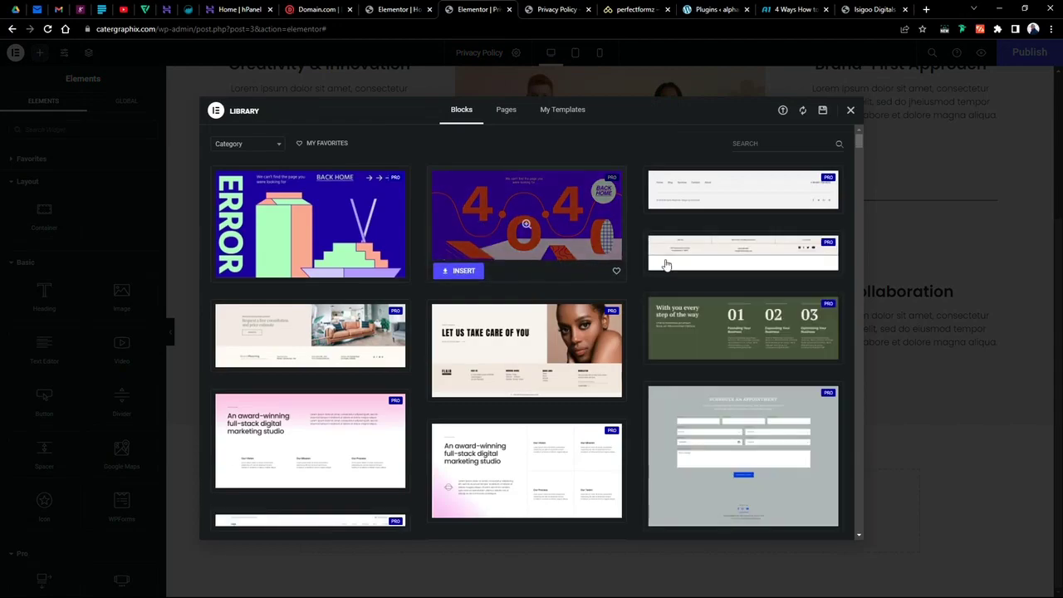
pyautogui.scroll(-5, 710, 263)
pyautogui.scroll(-3, 736, 249)
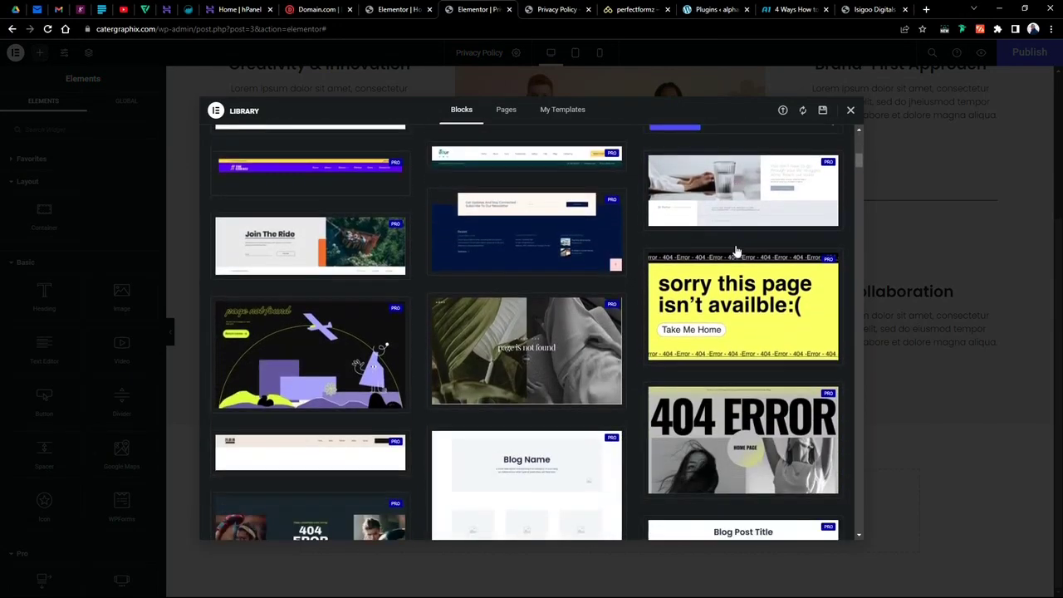
pyautogui.scroll(-2, 489, 308)
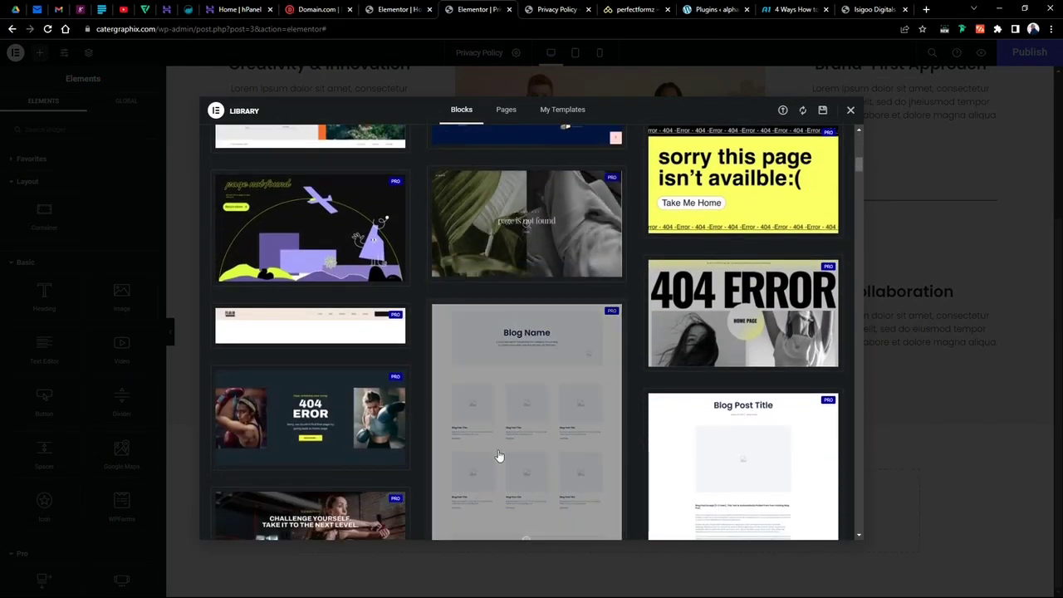
pyautogui.scroll(-3, 515, 440)
pyautogui.scroll(-10, 545, 407)
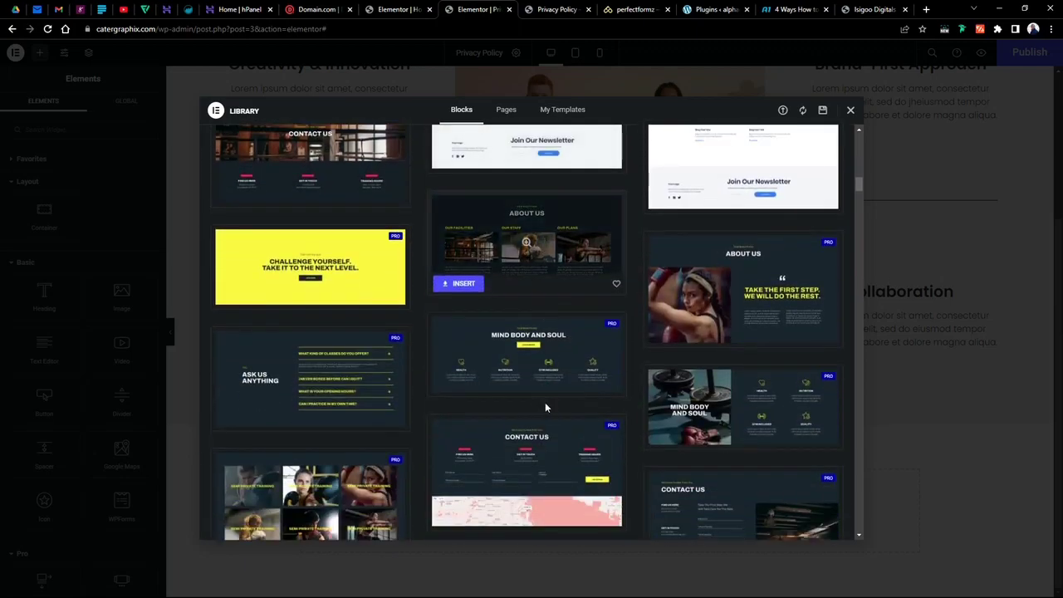
pyautogui.scroll(-1, 524, 349)
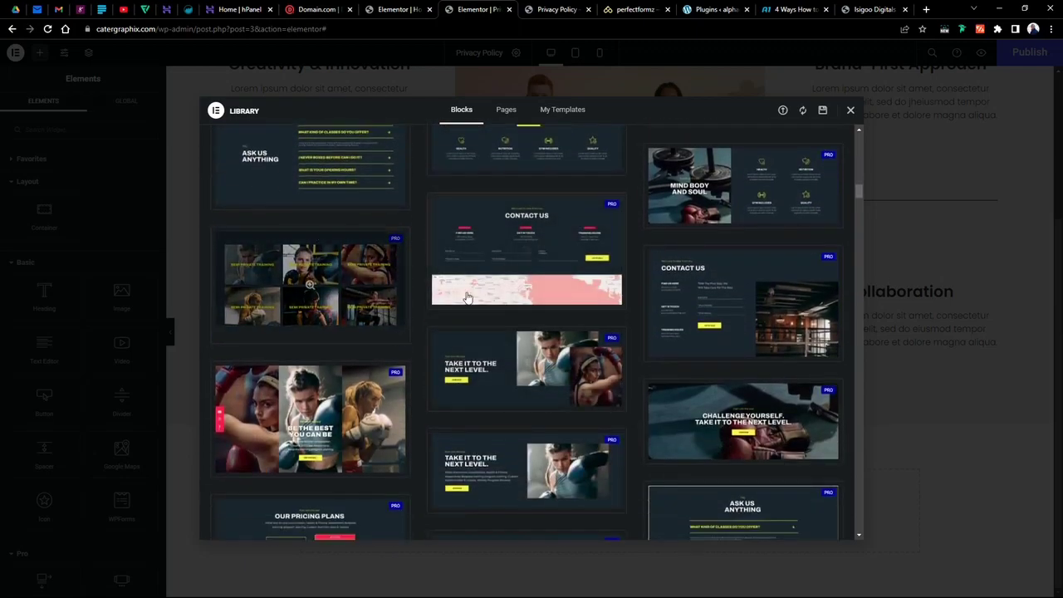
pyautogui.scroll(-2, 500, 332)
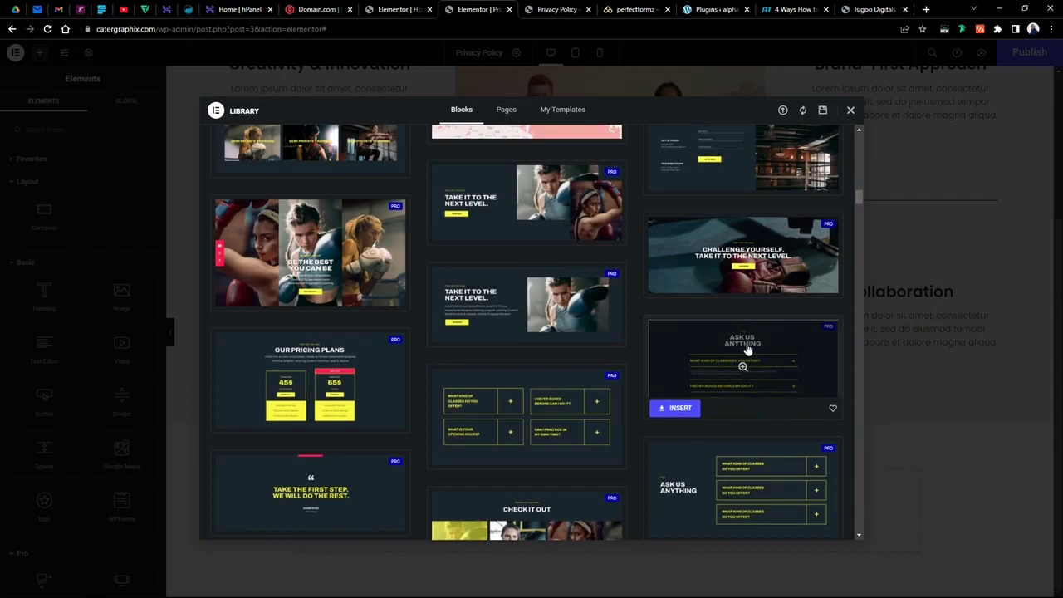
pyautogui.scroll(-1, 748, 349)
pyautogui.scroll(-1, 738, 358)
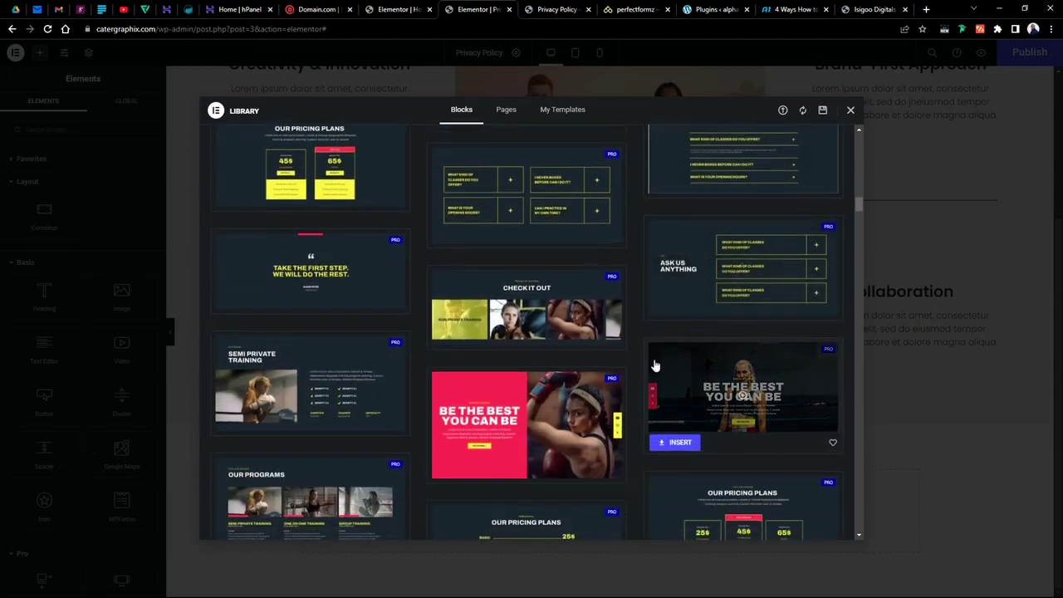
pyautogui.scroll(-2, 656, 368)
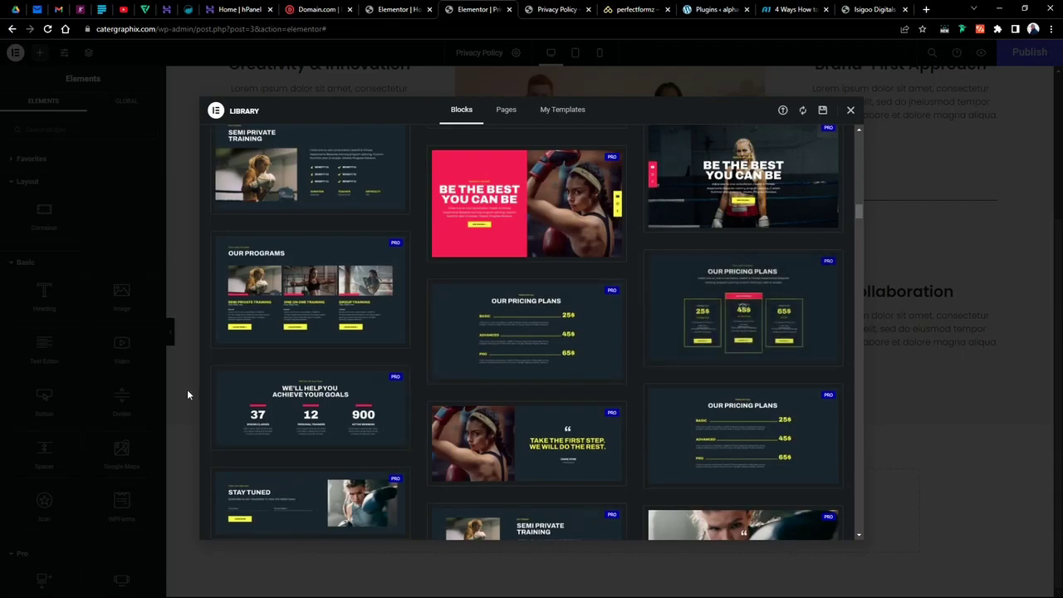
pyautogui.scroll(-3, 573, 382)
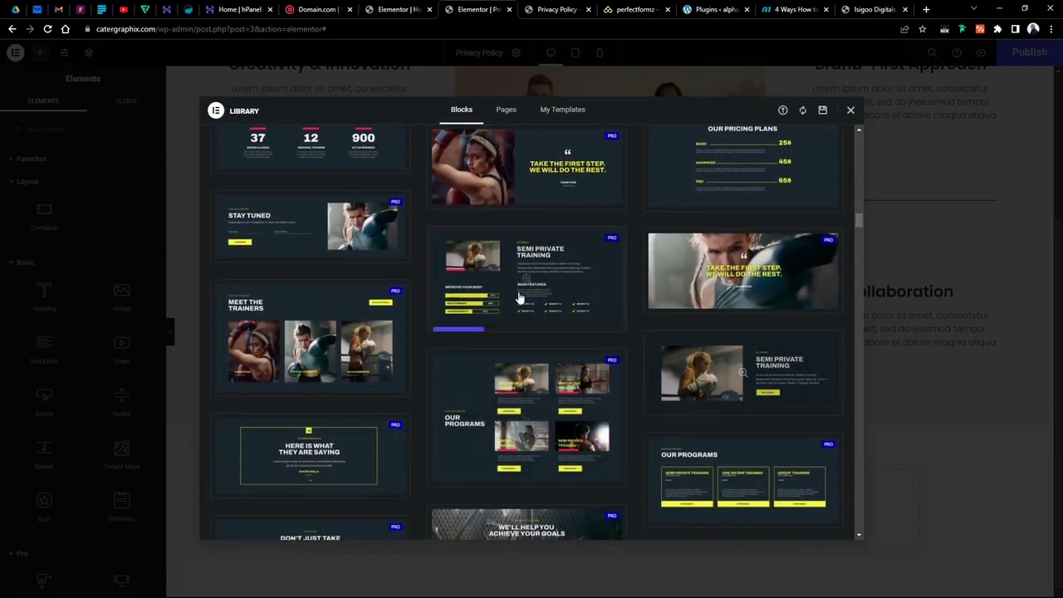
pyautogui.scroll(-3, 522, 432)
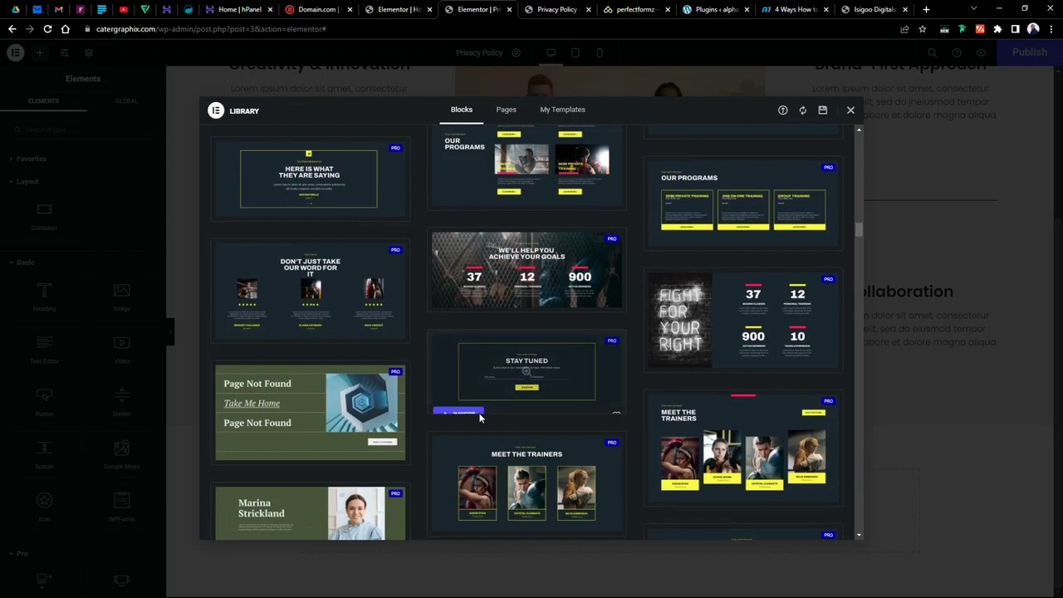
pyautogui.scroll(-4, 482, 416)
pyautogui.scroll(-3, 480, 418)
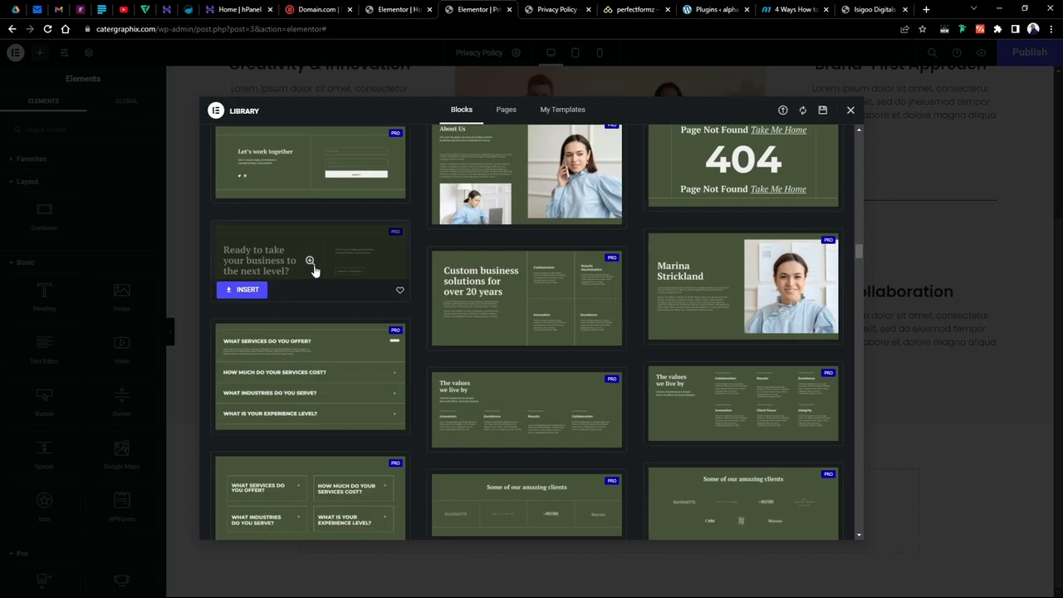
pyautogui.click(460, 441)
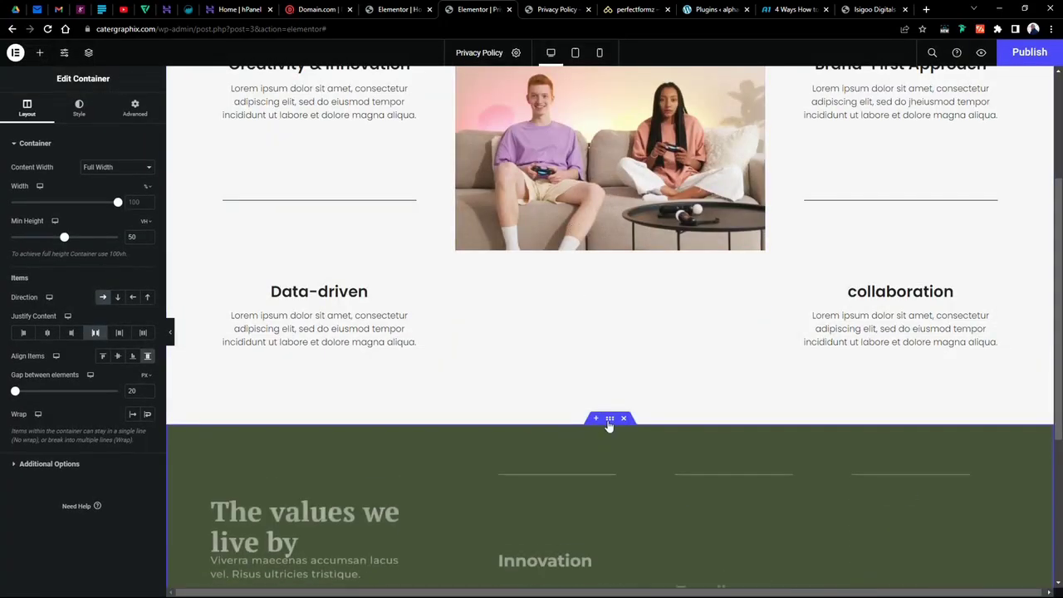
# Copy the inserted green values section, then delete it from the page.
pyautogui.scroll(-3, 657, 367)
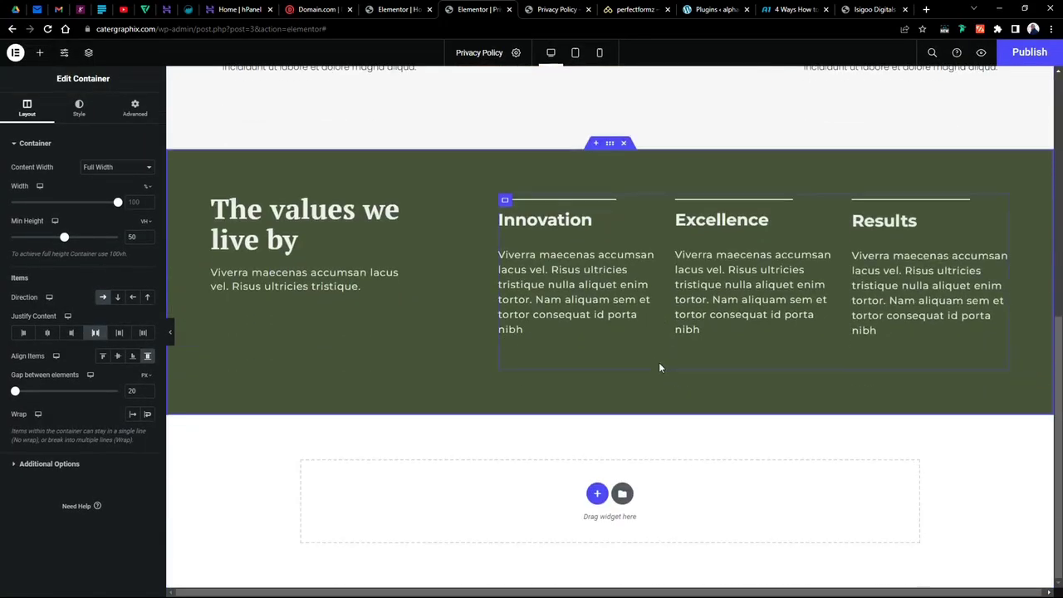
pyautogui.rightClick(507, 200)
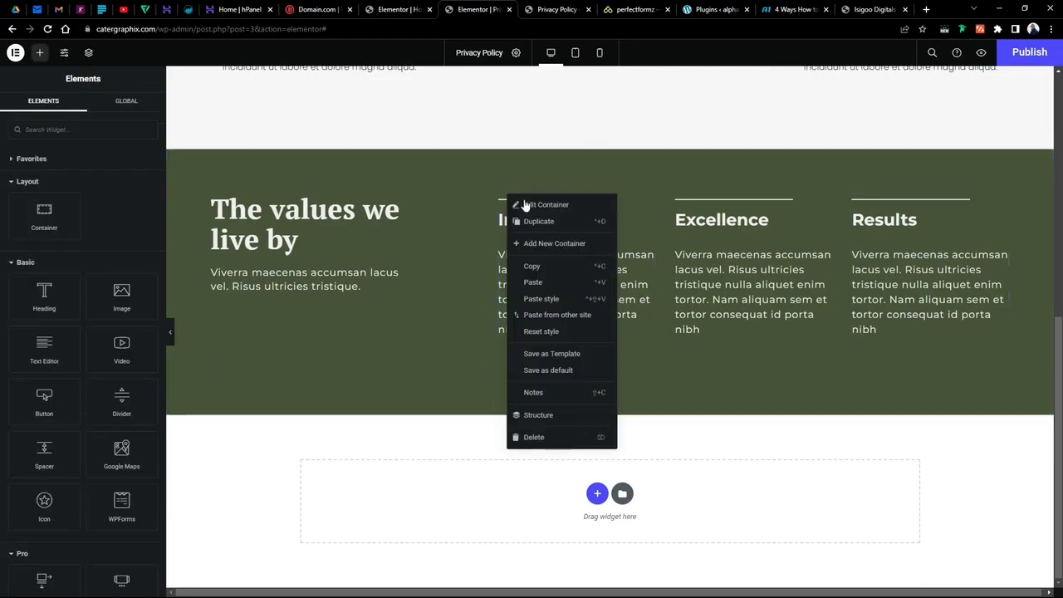
pyautogui.click(534, 264)
pyautogui.press('Delete')
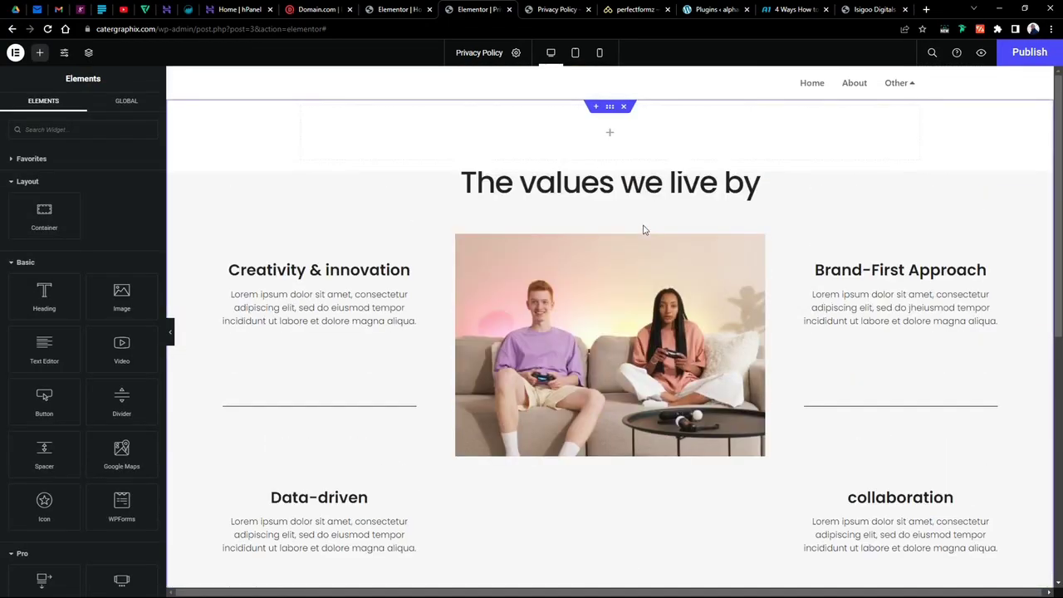
# Paste it into the empty Other dropdown container and widen the Innovation column to 37.53%.
pyautogui.click(910, 89)
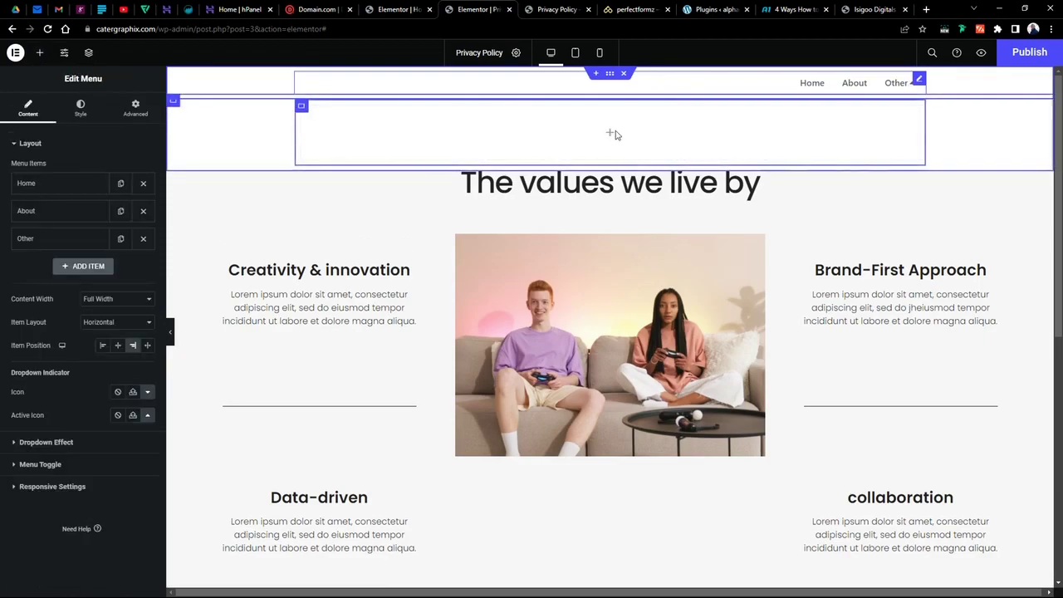
pyautogui.rightClick(612, 133)
pyautogui.click(655, 218)
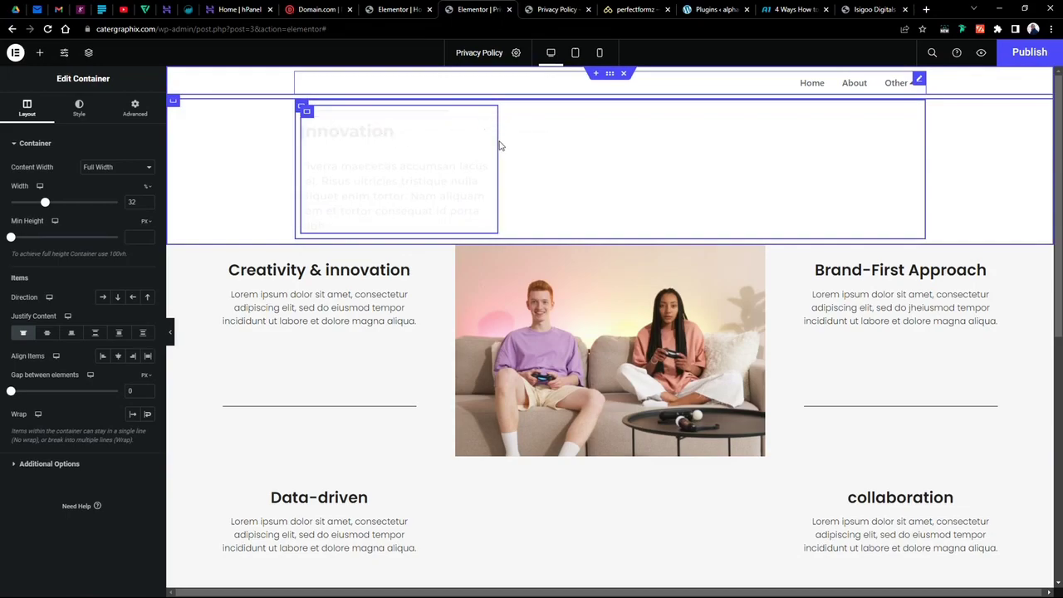
pyautogui.moveTo(495, 117); pyautogui.dragTo(532, 166)
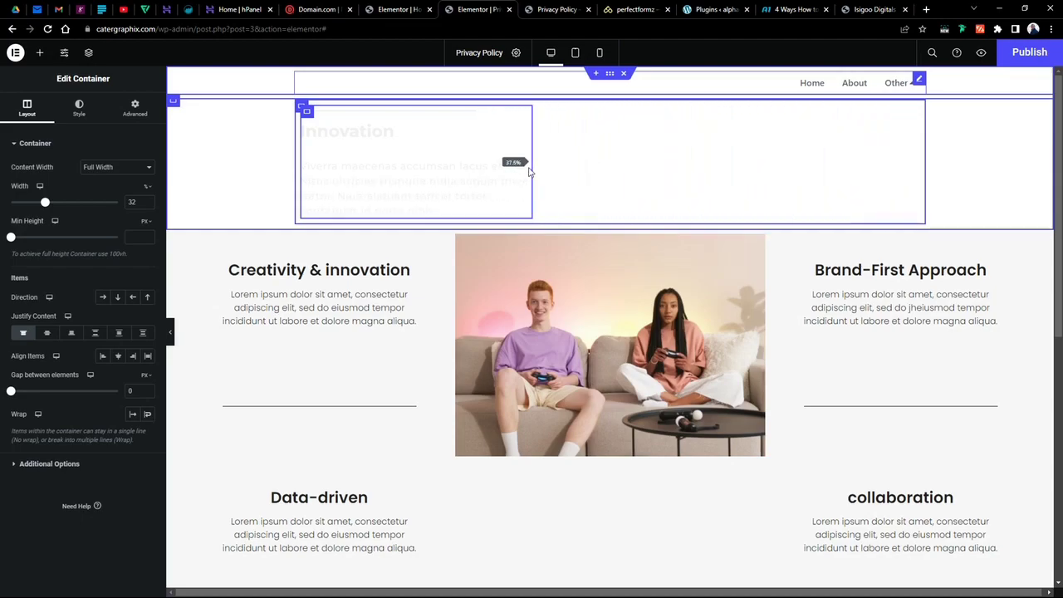
pyautogui.rightClick(308, 115)
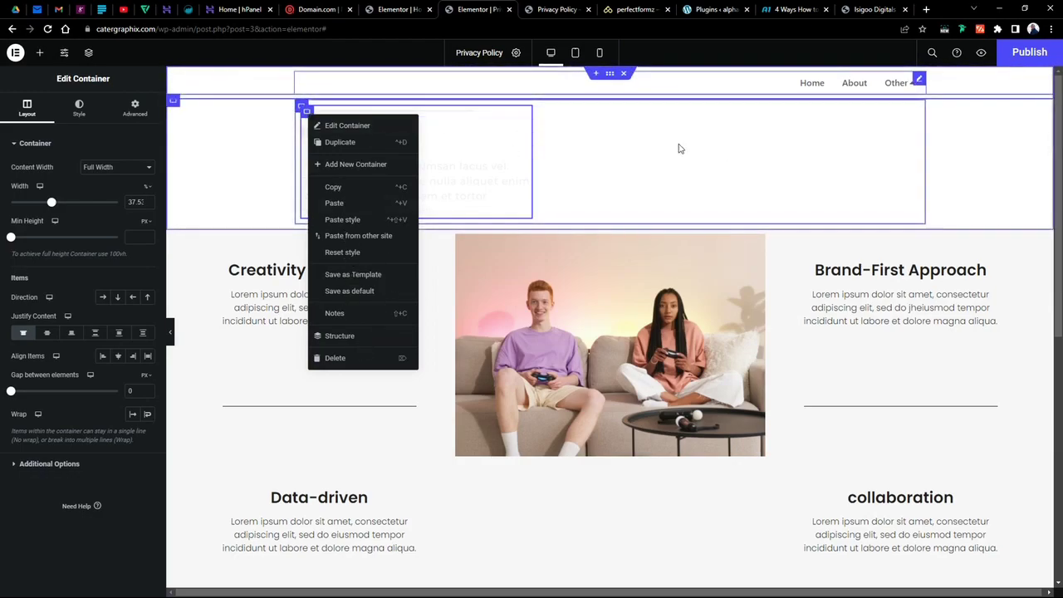
# Give the dropdown's outer container a Classic background using global Saved Color #7 (black).
pyautogui.click(174, 103)
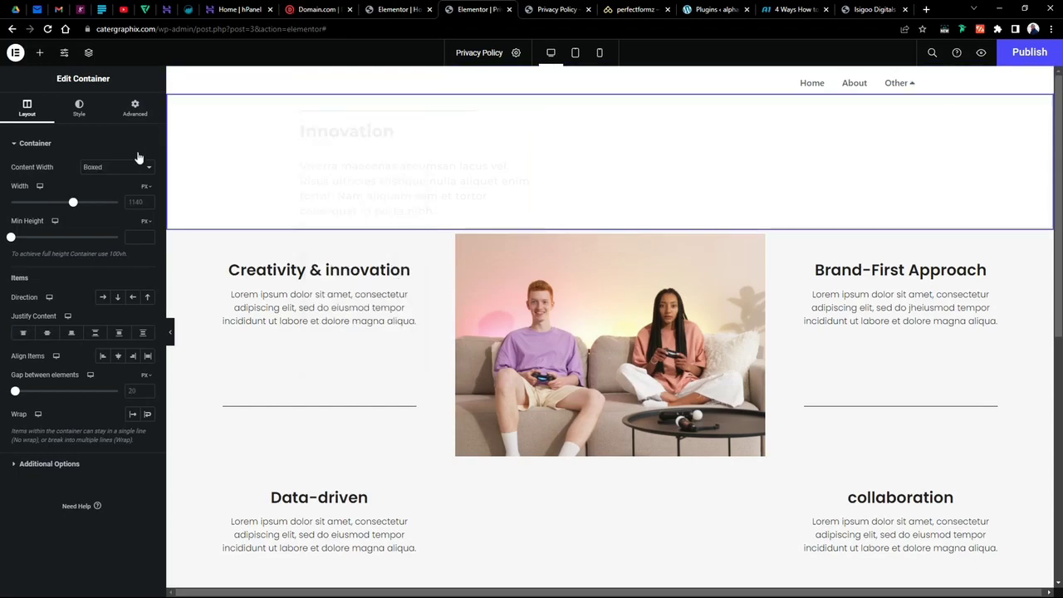
pyautogui.click(83, 113)
pyautogui.click(103, 191)
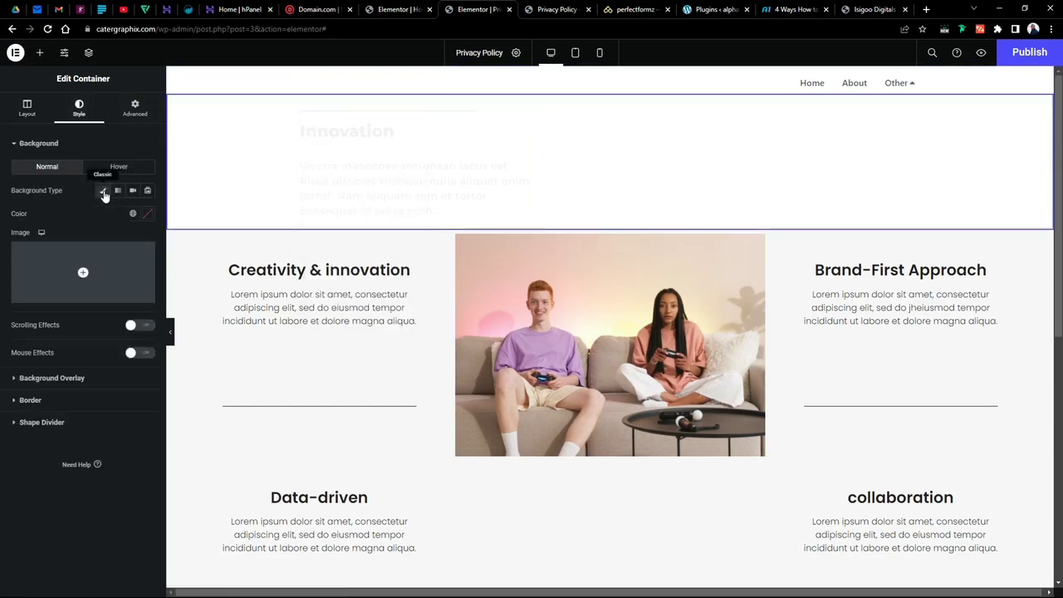
pyautogui.click(132, 215)
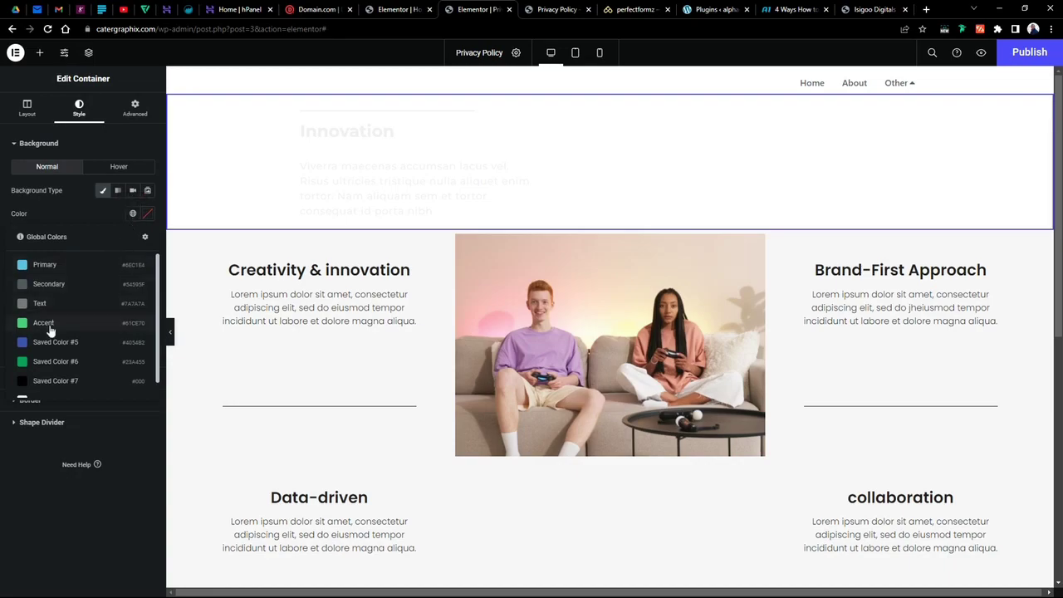
pyautogui.click(51, 380)
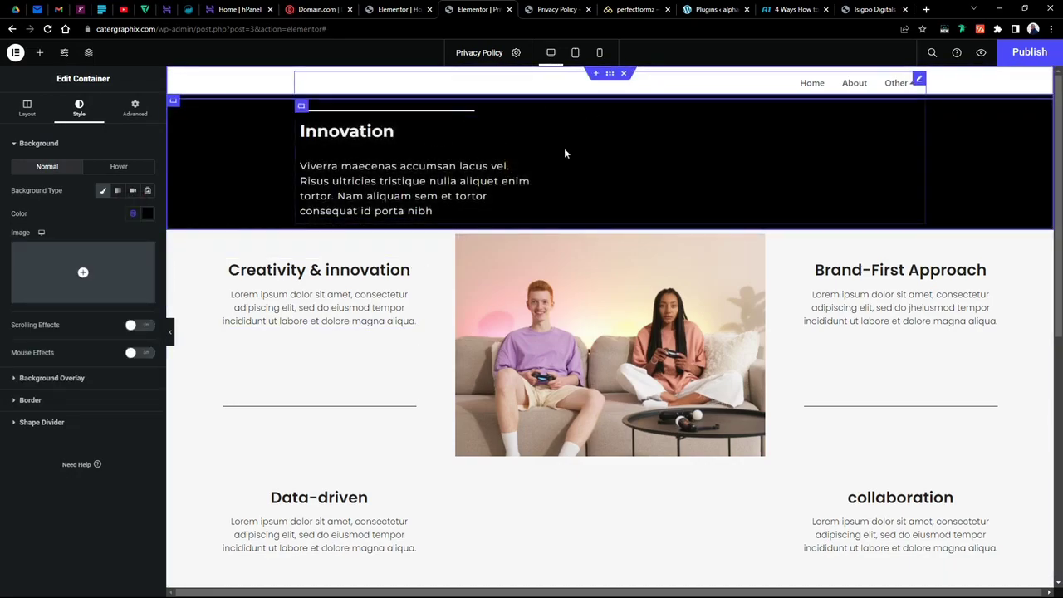
pyautogui.scroll(-6, 656, 221)
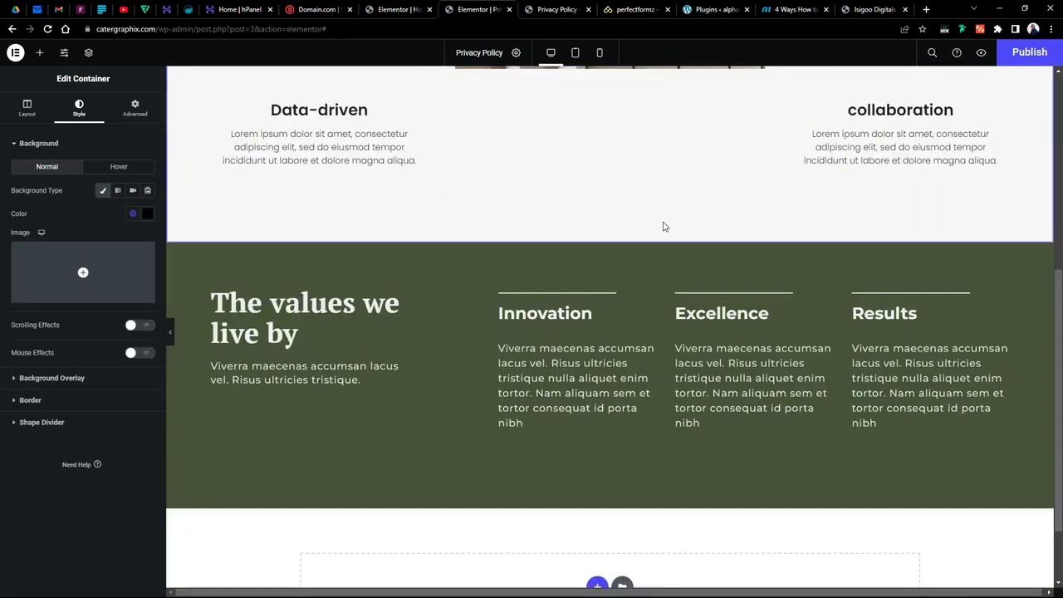
pyautogui.scroll(5, 630, 217)
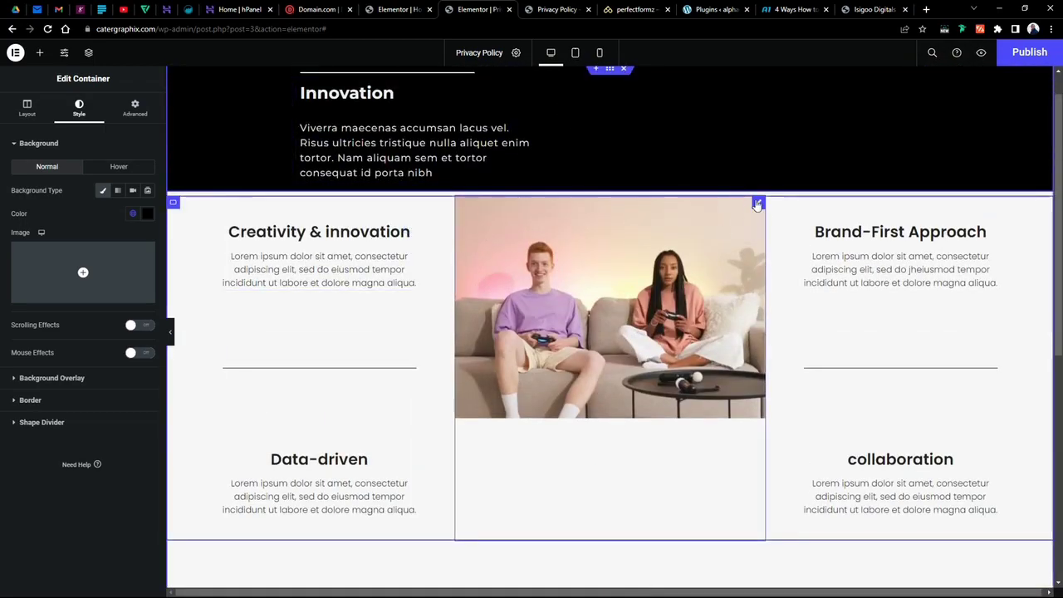
# Copy the sofa photo and paste it into the black Innovation container.
pyautogui.rightClick(758, 205)
pyautogui.click(781, 255)
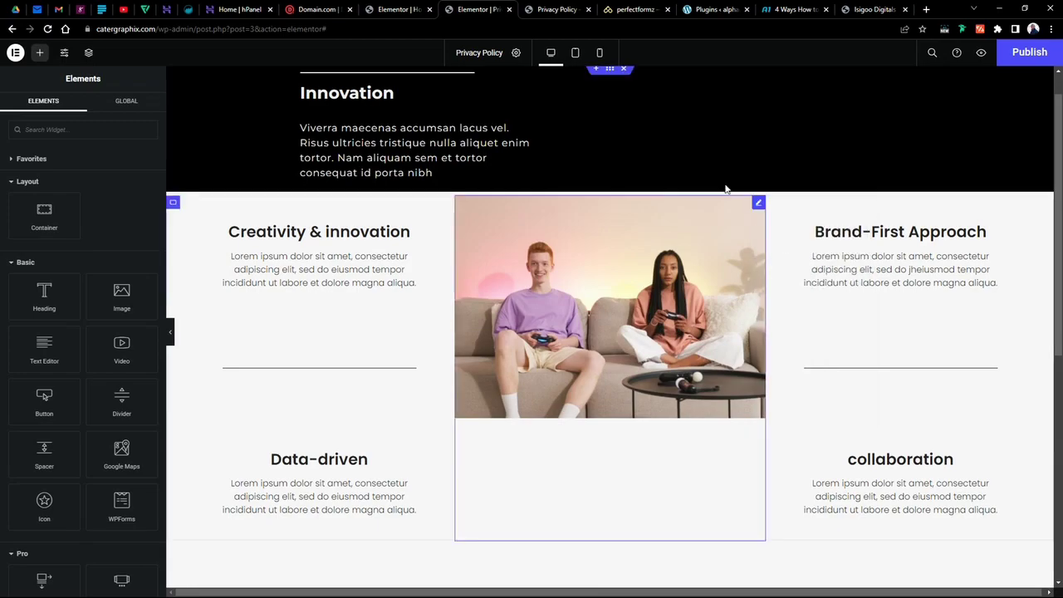
pyautogui.click(637, 114)
pyautogui.rightClick(637, 117)
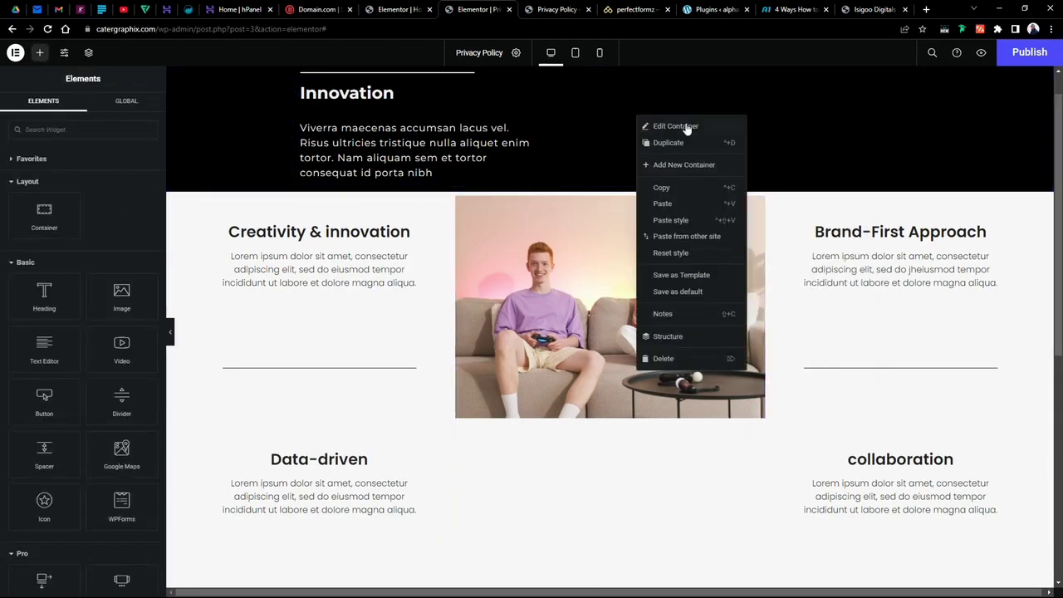
pyautogui.click(683, 204)
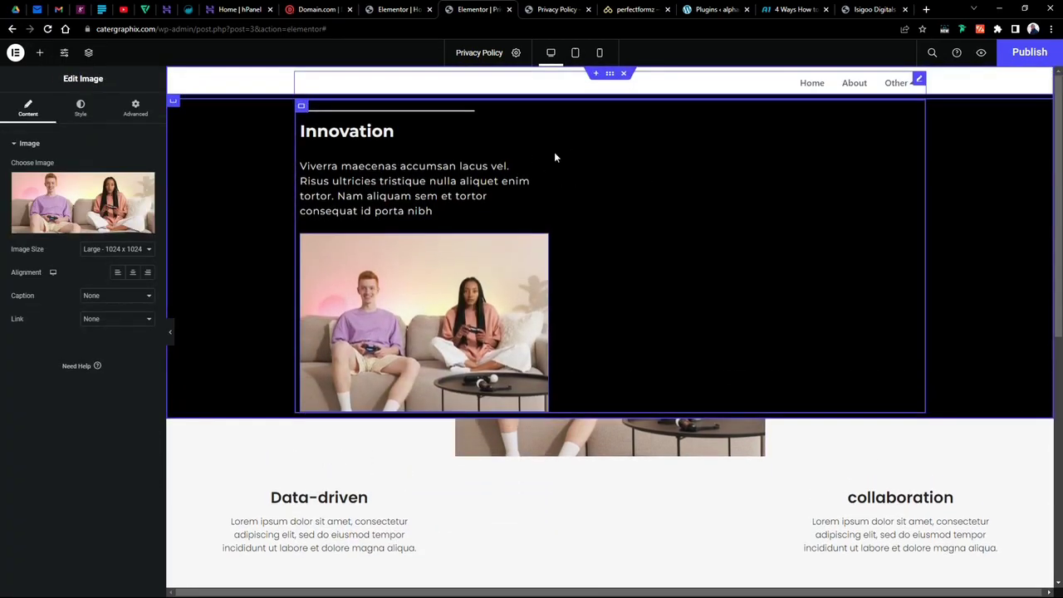
# Set that container's Direction to Row and Content Width to Full Width.
pyautogui.click(303, 111)
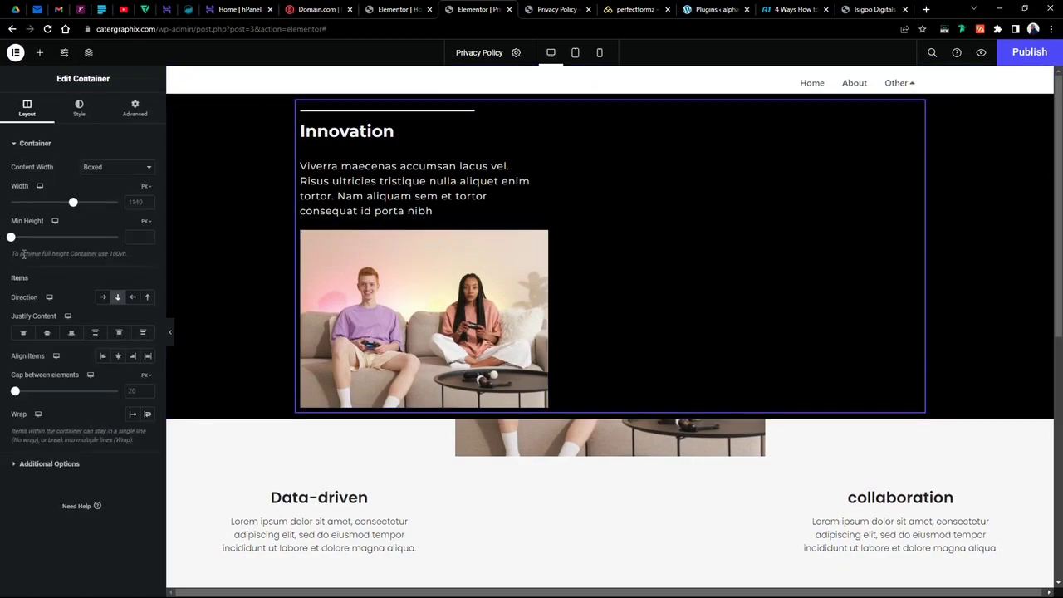
pyautogui.click(102, 299)
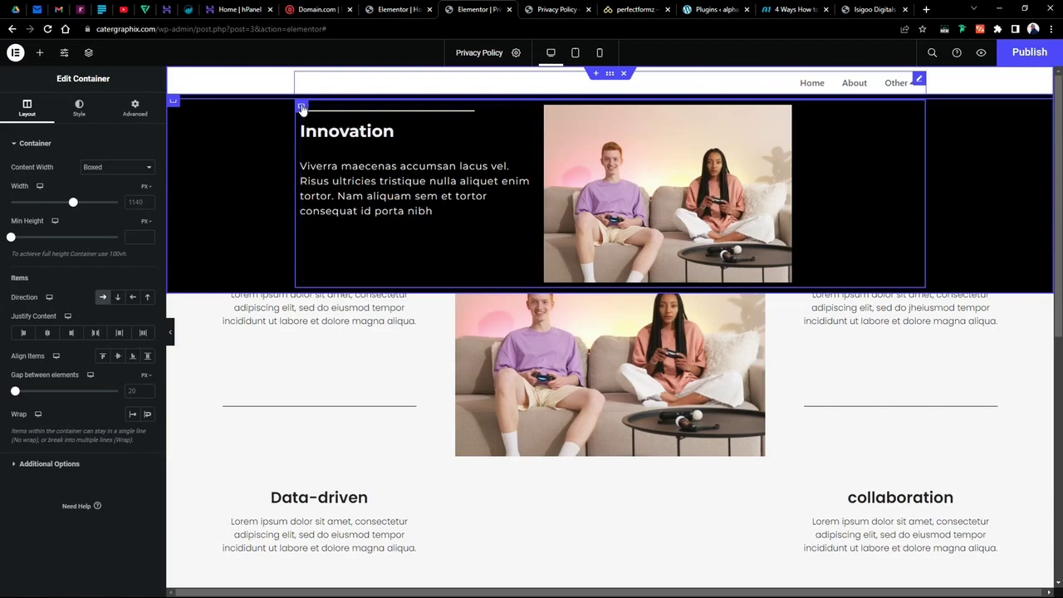
pyautogui.click(95, 169)
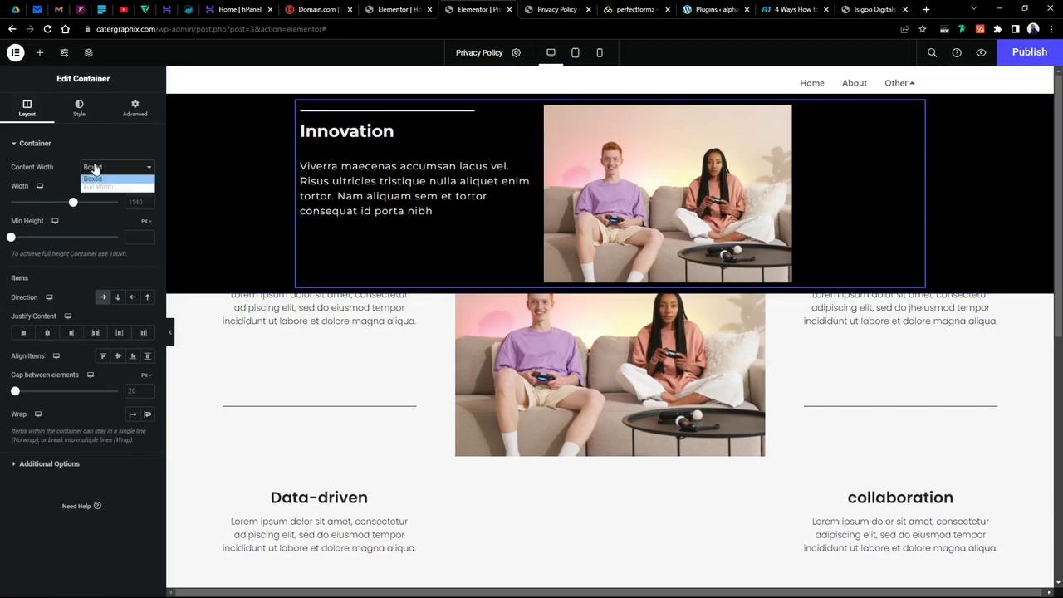
pyautogui.click(98, 188)
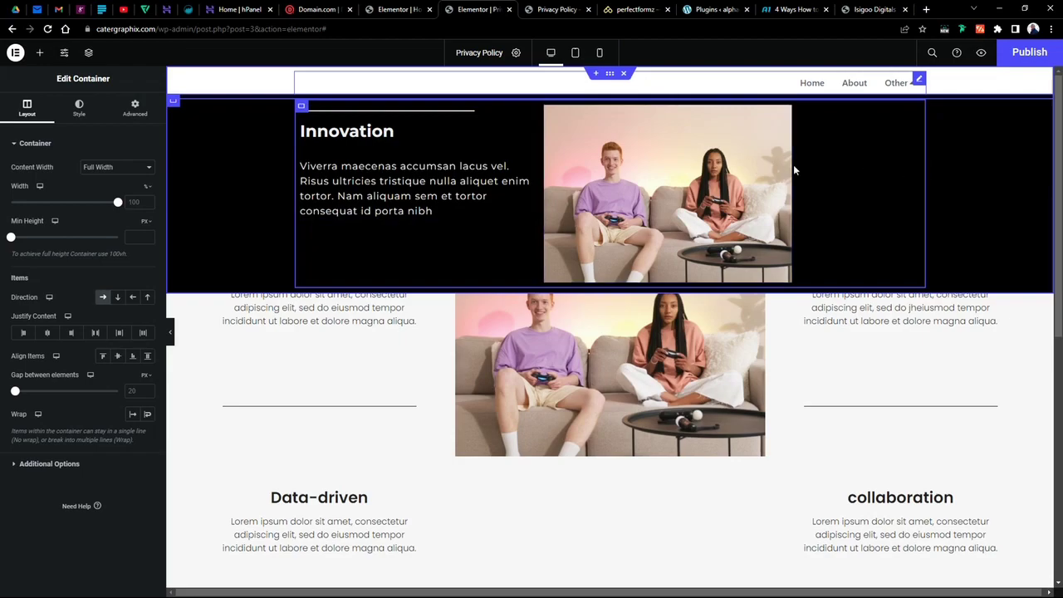
# Drag a Button widget into the black dropdown and move it left of the Innovation text.
pyautogui.click(38, 54)
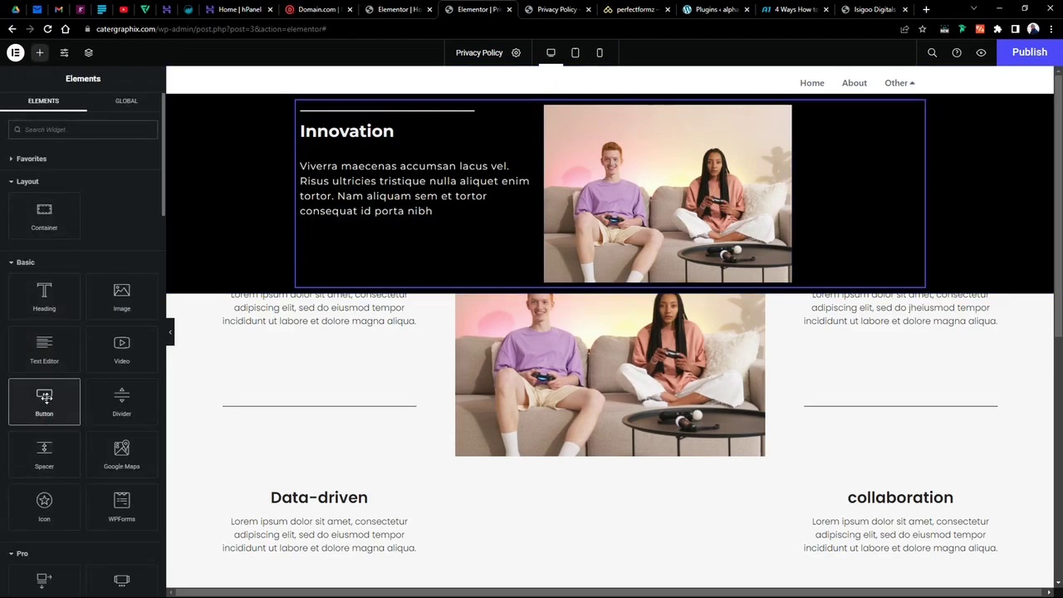
pyautogui.moveTo(42, 401); pyautogui.dragTo(824, 190)
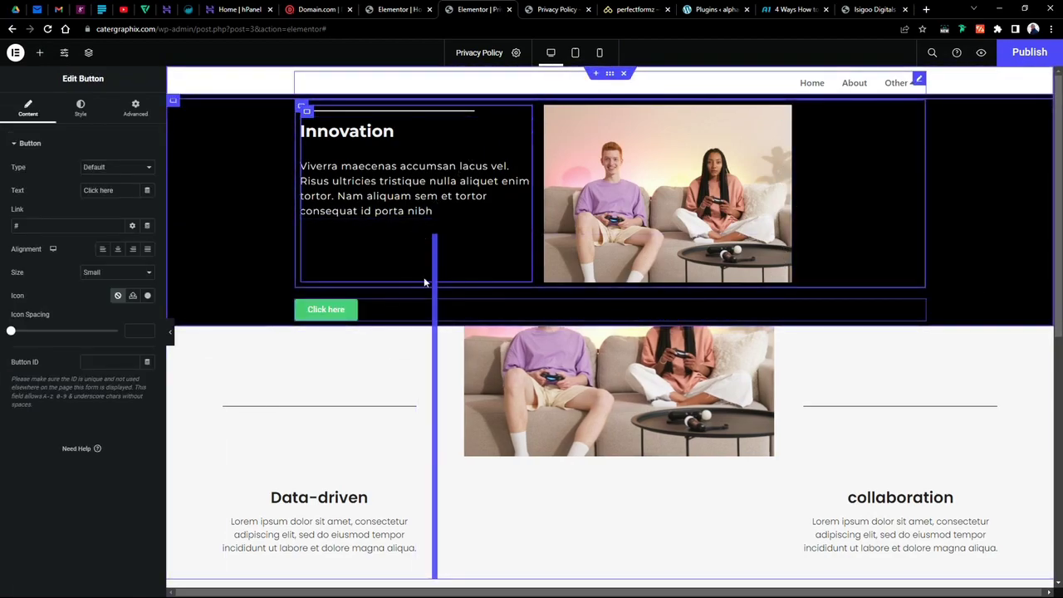
pyautogui.moveTo(335, 309); pyautogui.dragTo(324, 243)
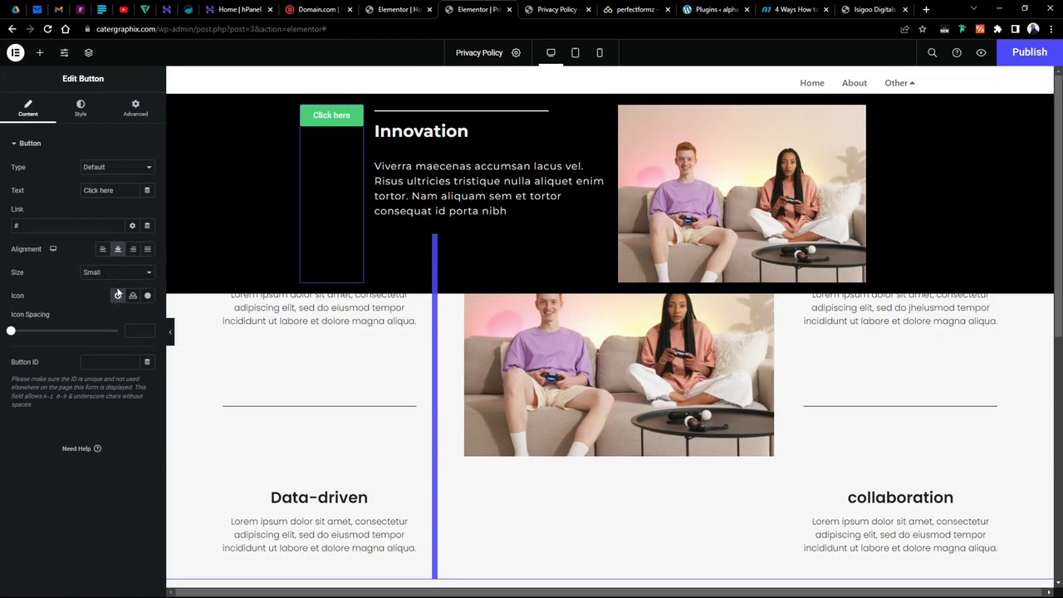
# Delete the Click here button and reopen the Other dropdown from the navigation menu.
pyautogui.rightClick(357, 113)
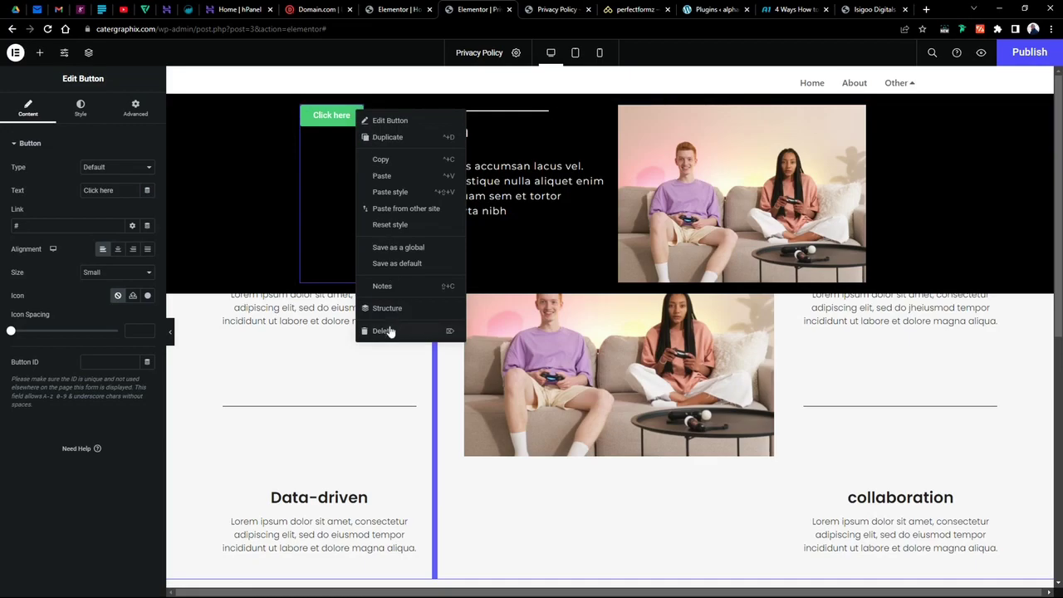
pyautogui.click(385, 331)
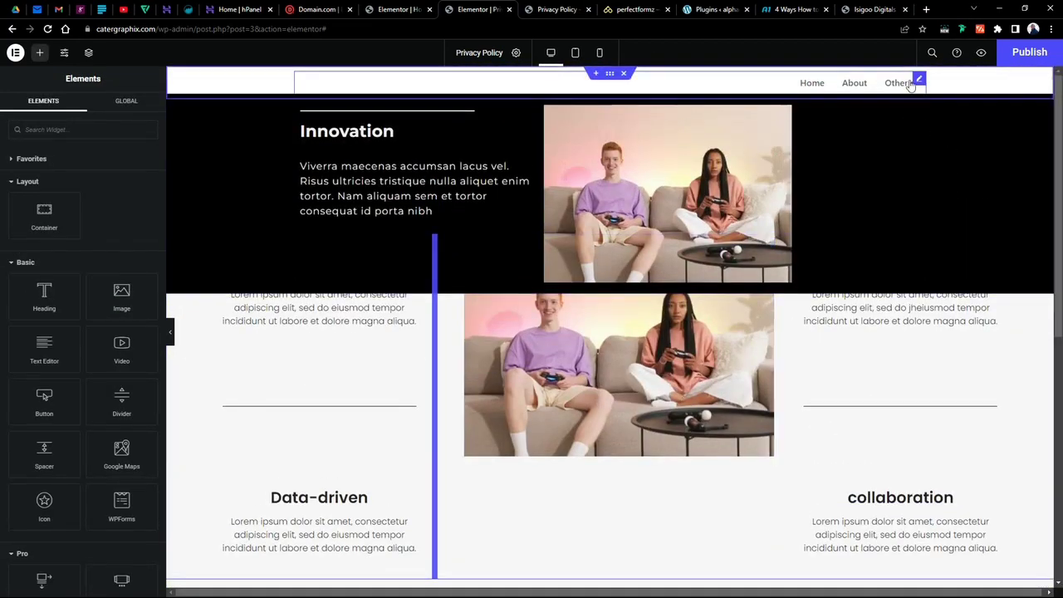
pyautogui.click(912, 85)
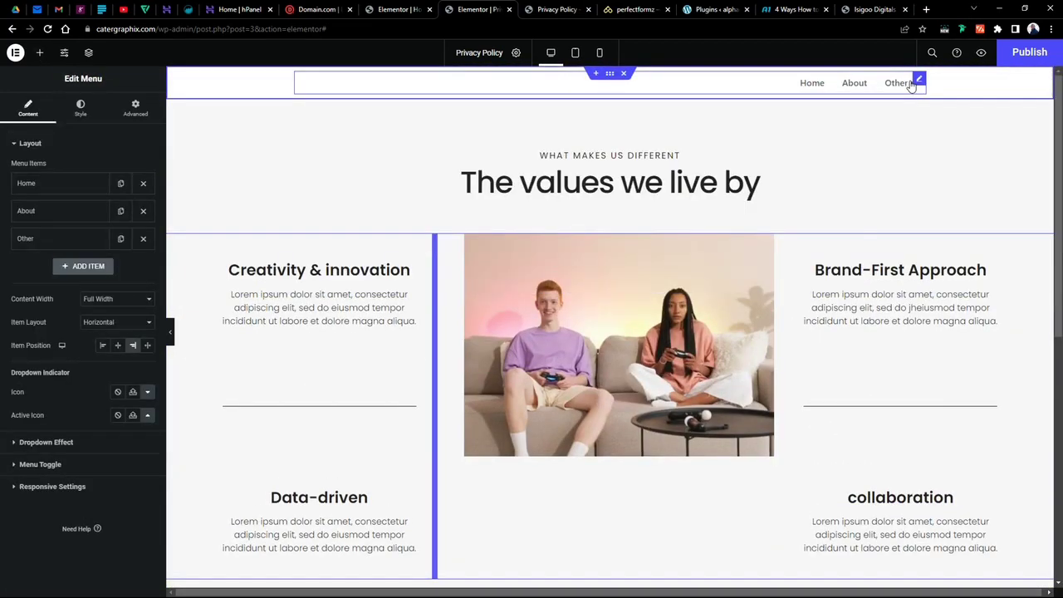
pyautogui.click(911, 84)
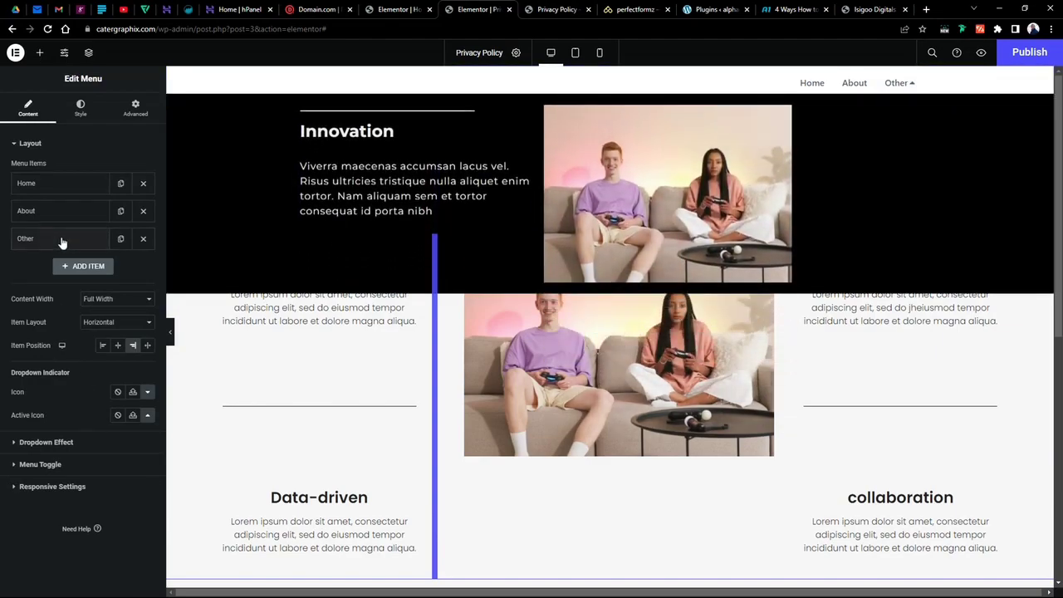
pyautogui.click(62, 241)
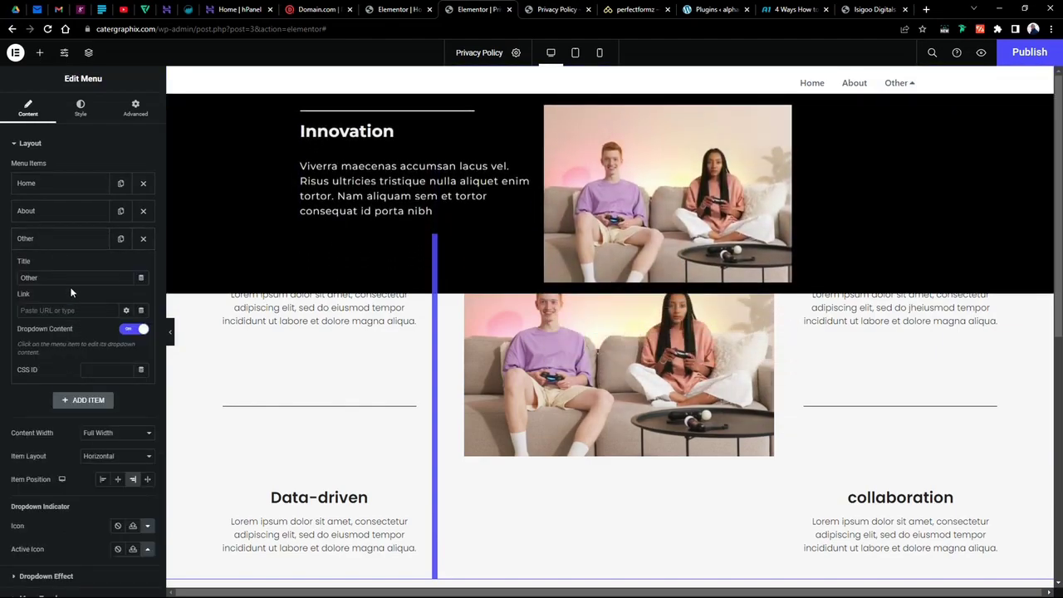
pyautogui.click(63, 241)
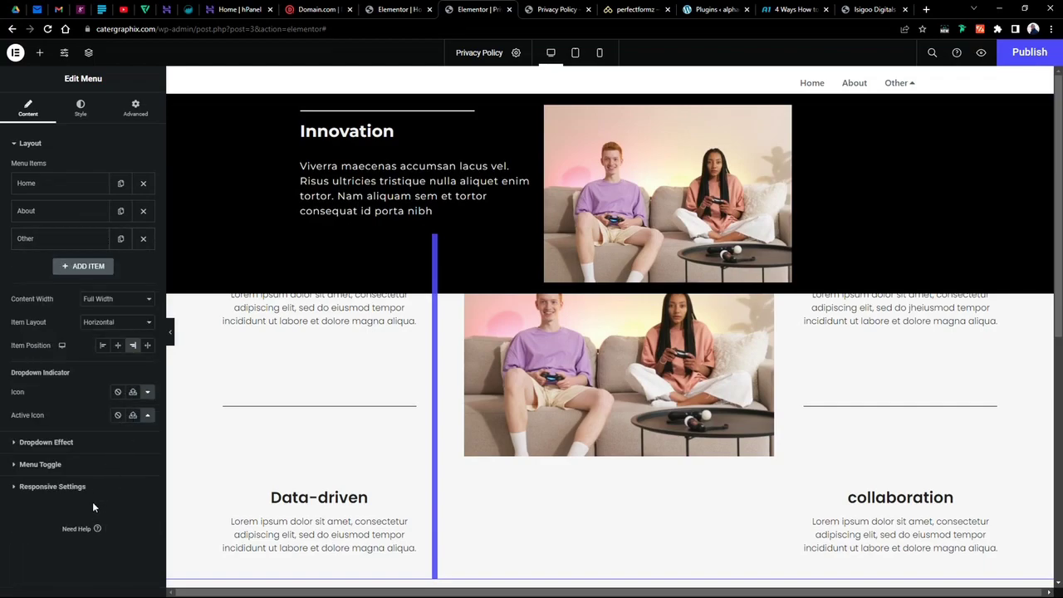
# Check the dropdown effect and Tablet Portrait breakpoint settings, then publish the page.
pyautogui.click(65, 441)
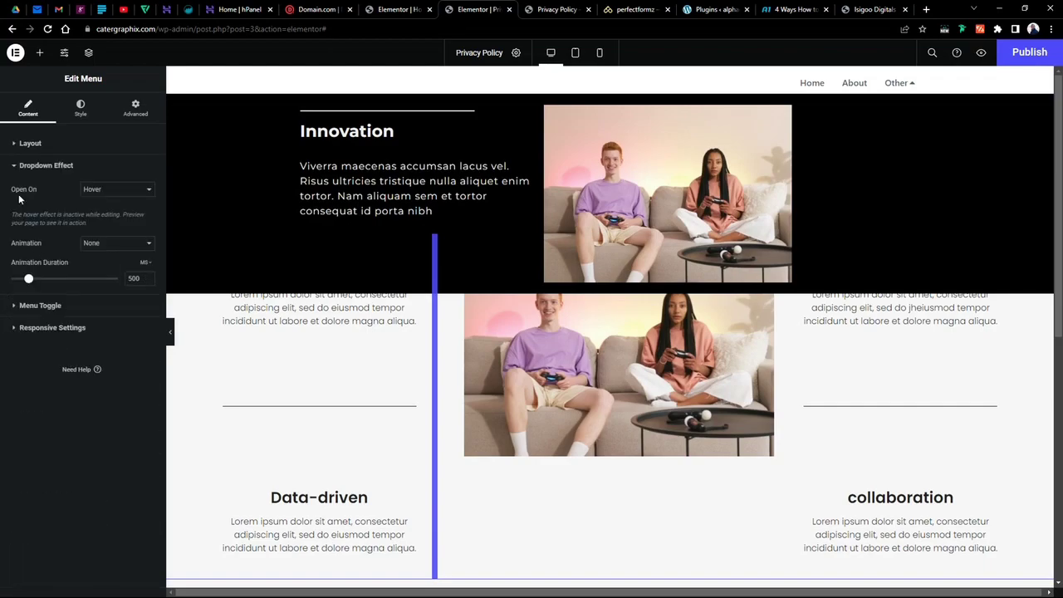
pyautogui.click(127, 195)
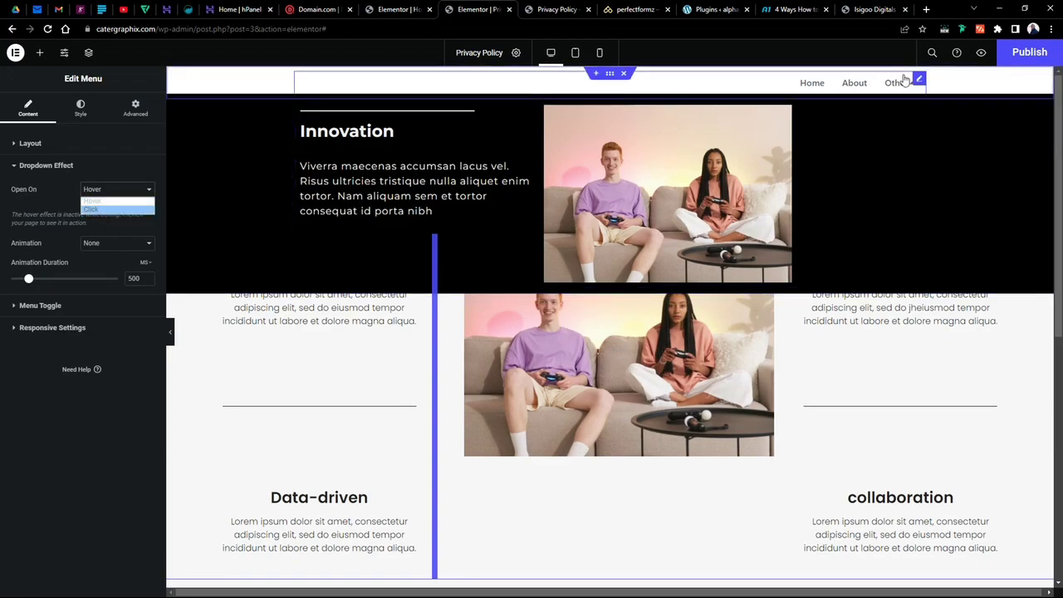
pyautogui.click(93, 169)
pyautogui.click(38, 190)
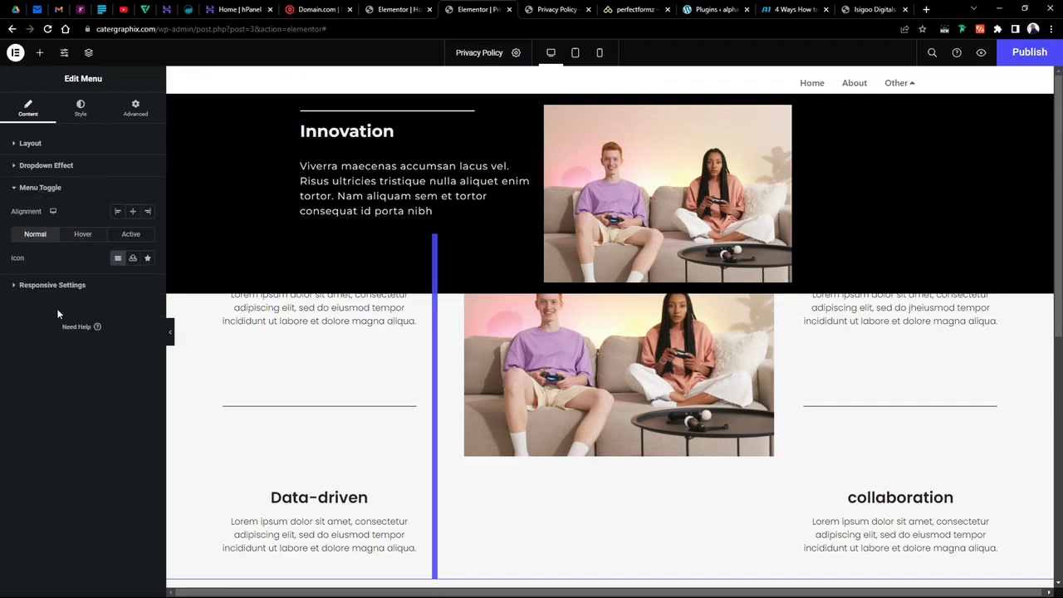
pyautogui.click(48, 287)
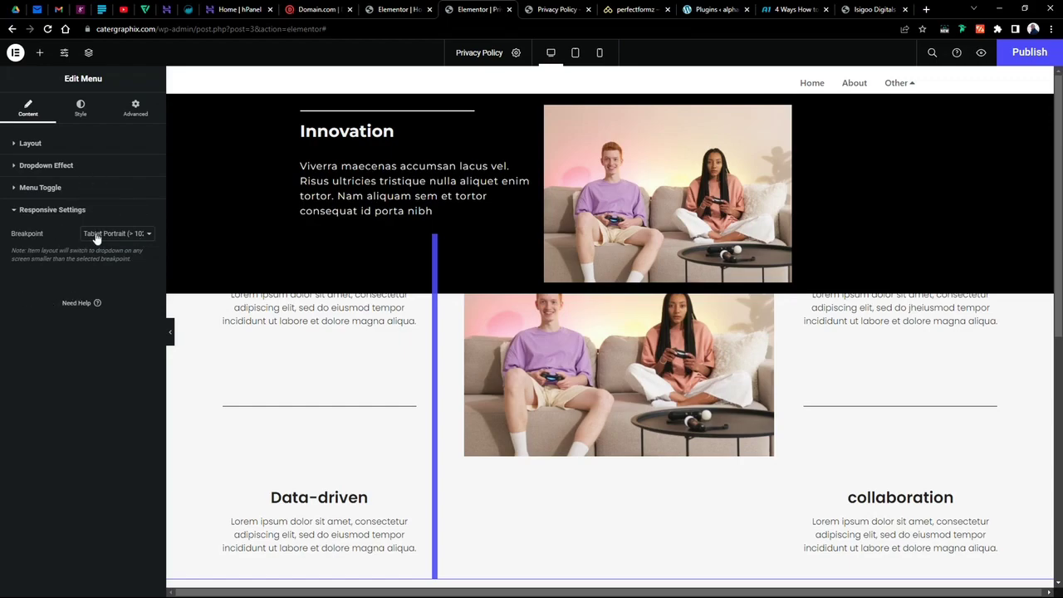
pyautogui.click(1003, 56)
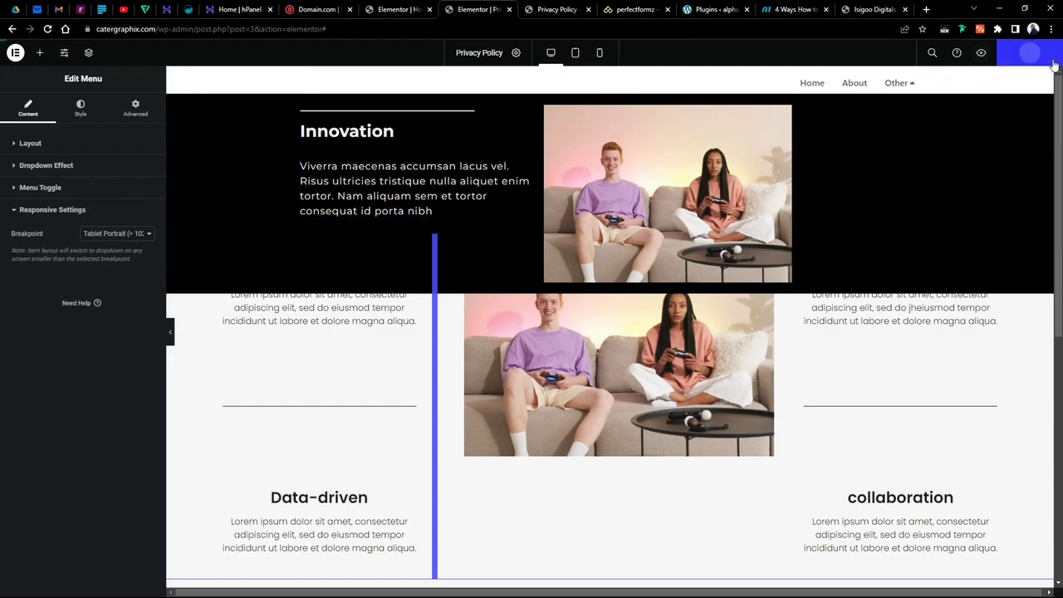
# Preview the Privacy Policy page, inspect the Other dropdown, then return to the Elementor editor.
pyautogui.click(981, 52)
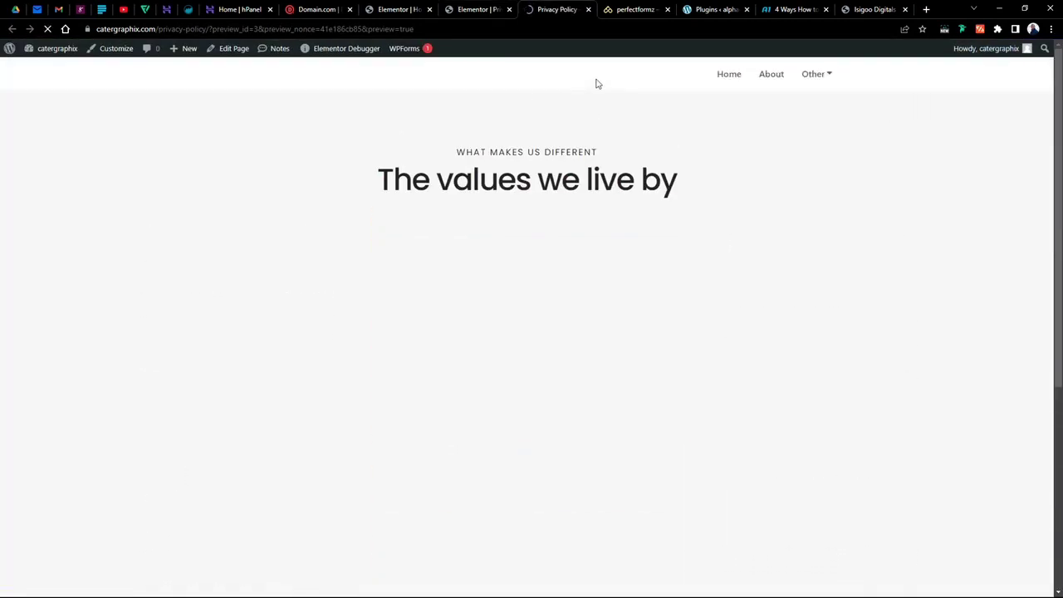
pyautogui.moveTo(826, 71)
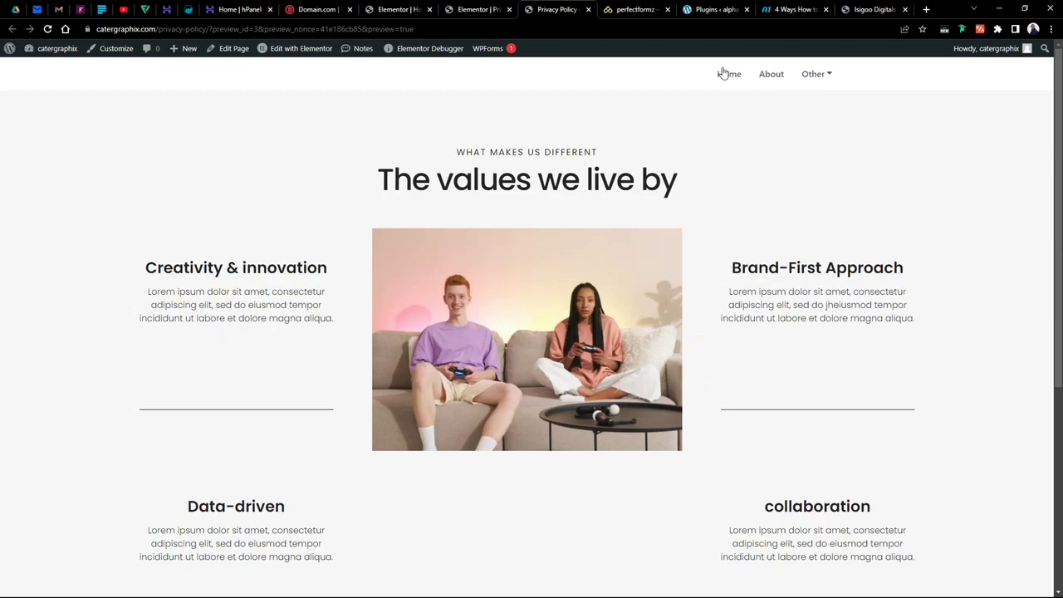
pyautogui.scroll(-4, 527, 275)
pyautogui.scroll(4, 527, 275)
pyautogui.scroll(-4, 527, 275)
pyautogui.scroll(4, 538, 285)
pyautogui.click(478, 10)
pyautogui.scroll(-5, 521, 366)
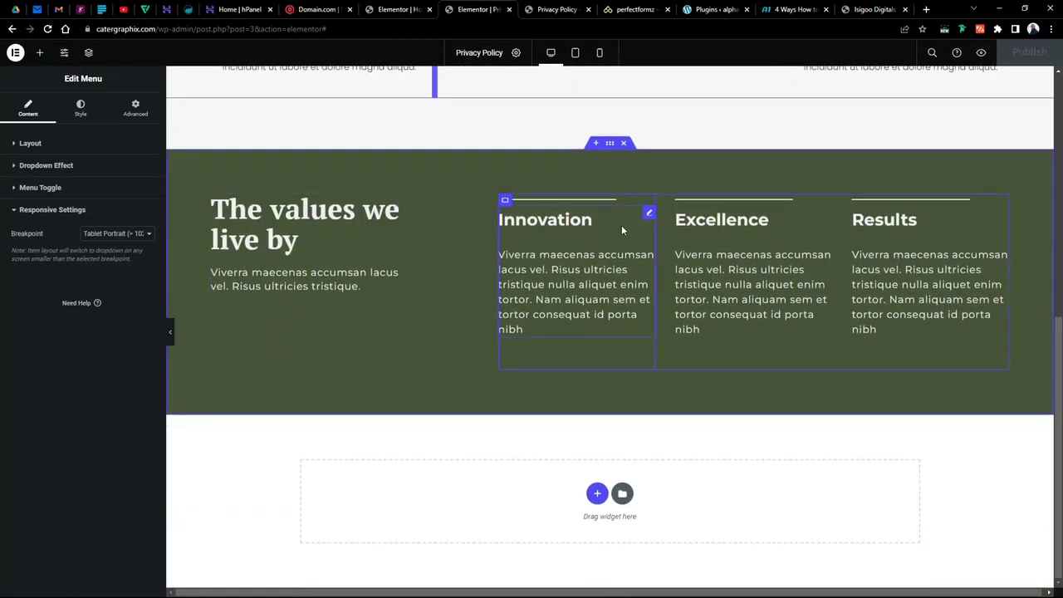
# Copy the green 'The values we live by' section and delete the Innovation dropdown content.
pyautogui.rightClick(611, 146)
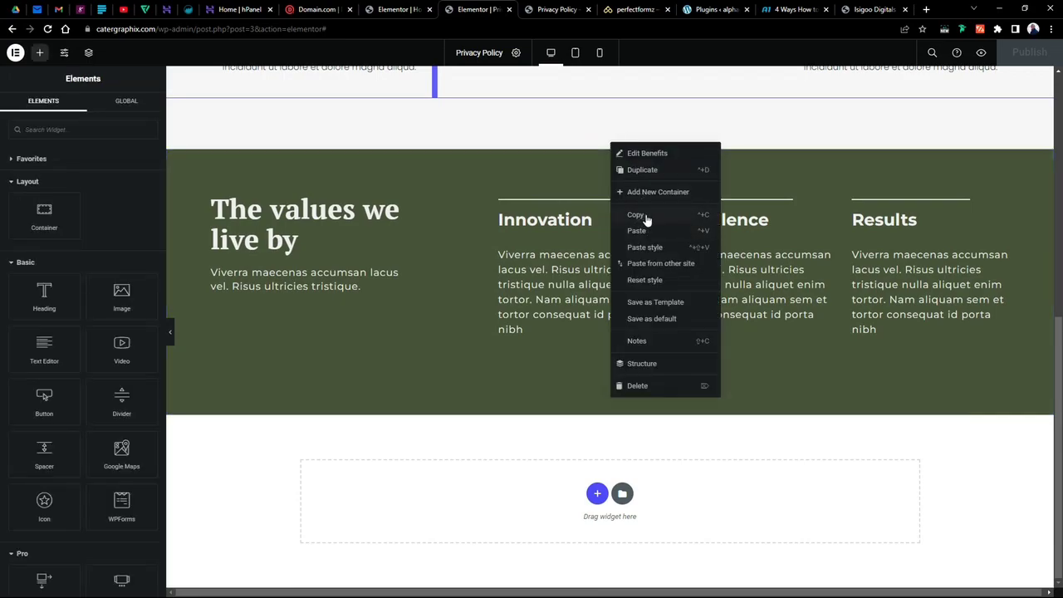
pyautogui.click(647, 218)
pyautogui.scroll(3, 748, 117)
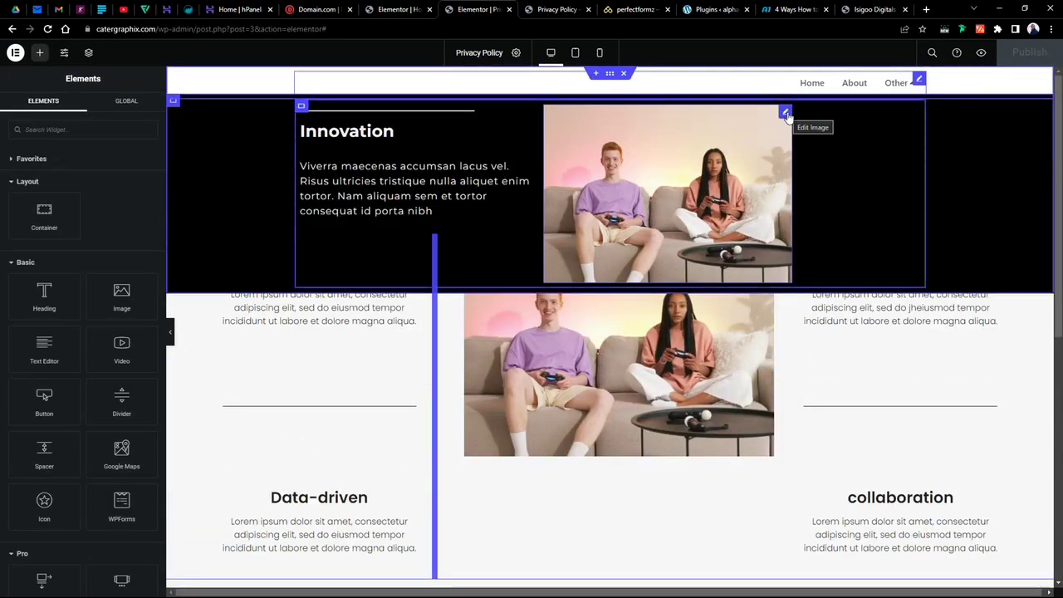
pyautogui.rightClick(302, 107)
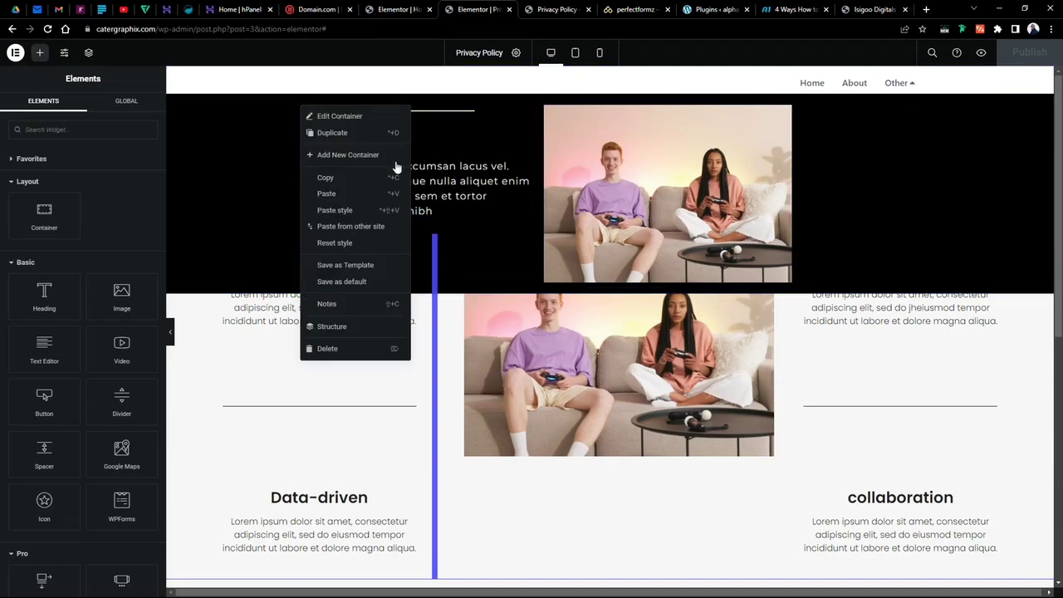
pyautogui.click(329, 348)
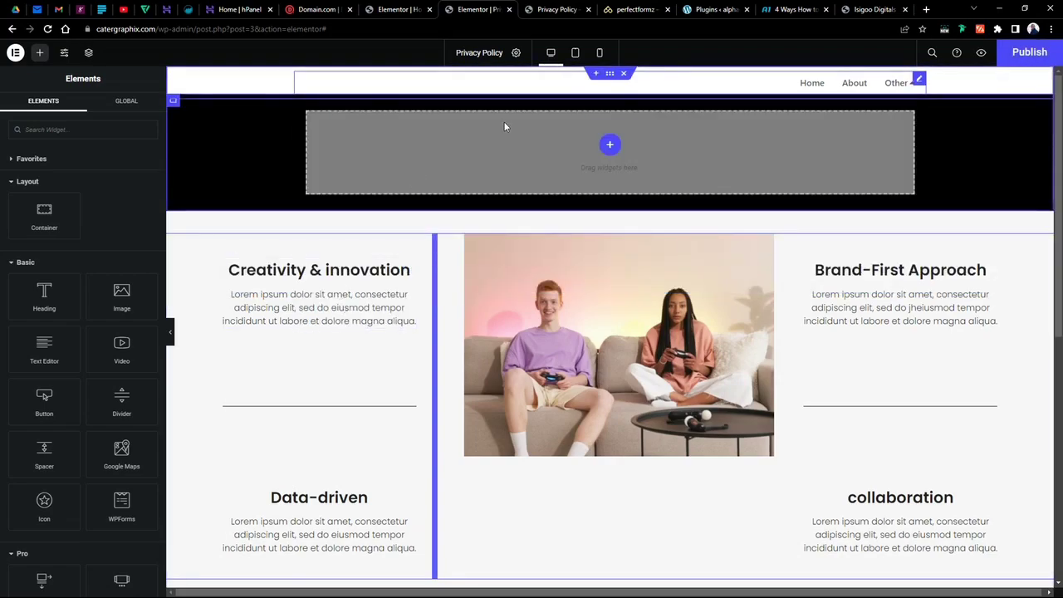
# Add a one-column container in the empty dropdown and paste the copied values section into it.
pyautogui.click(610, 144)
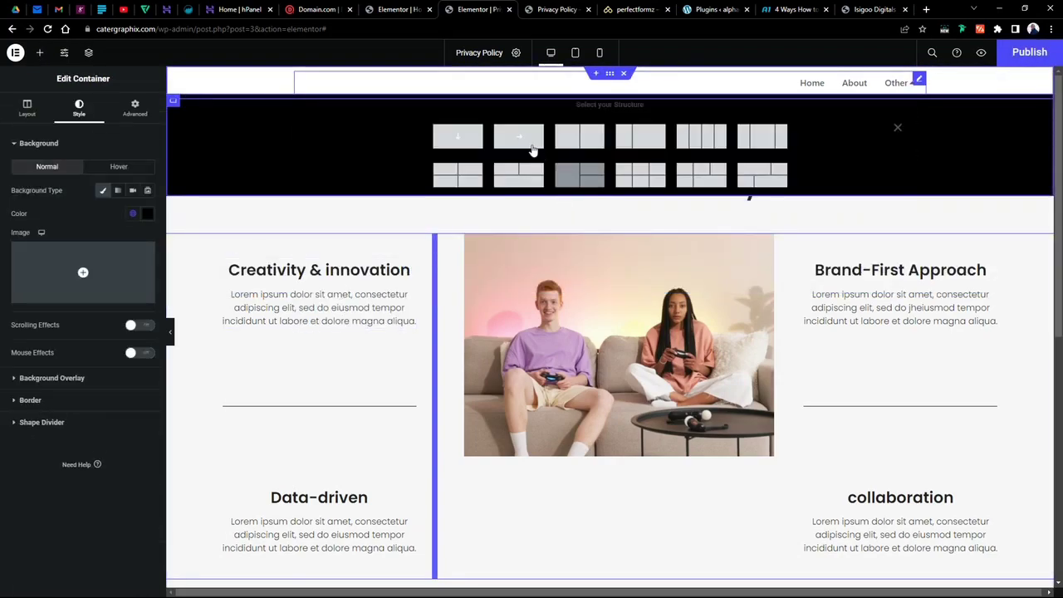
pyautogui.click(465, 137)
pyautogui.rightClick(478, 139)
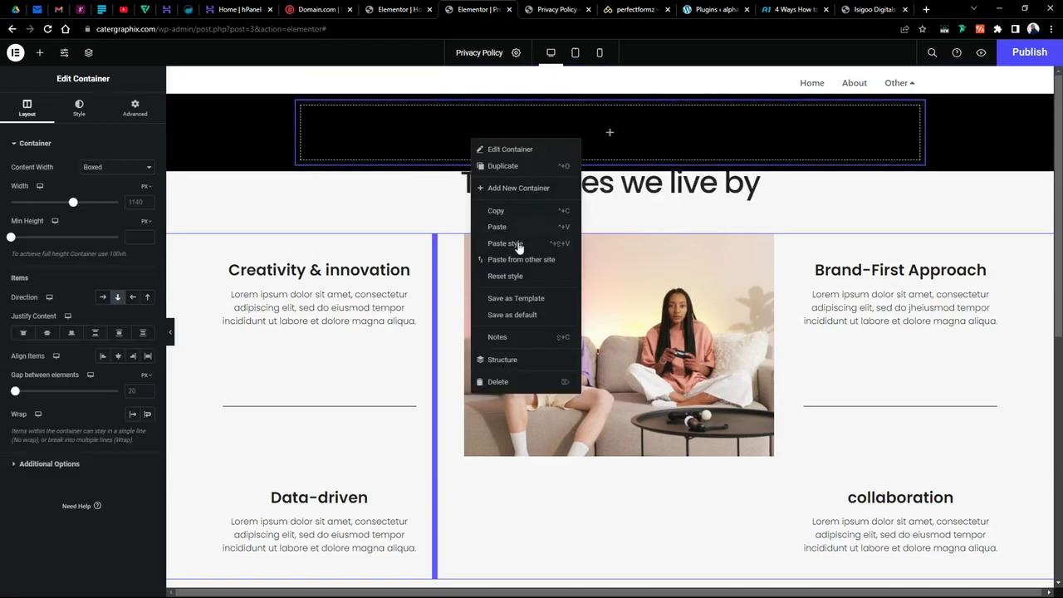
pyautogui.click(497, 227)
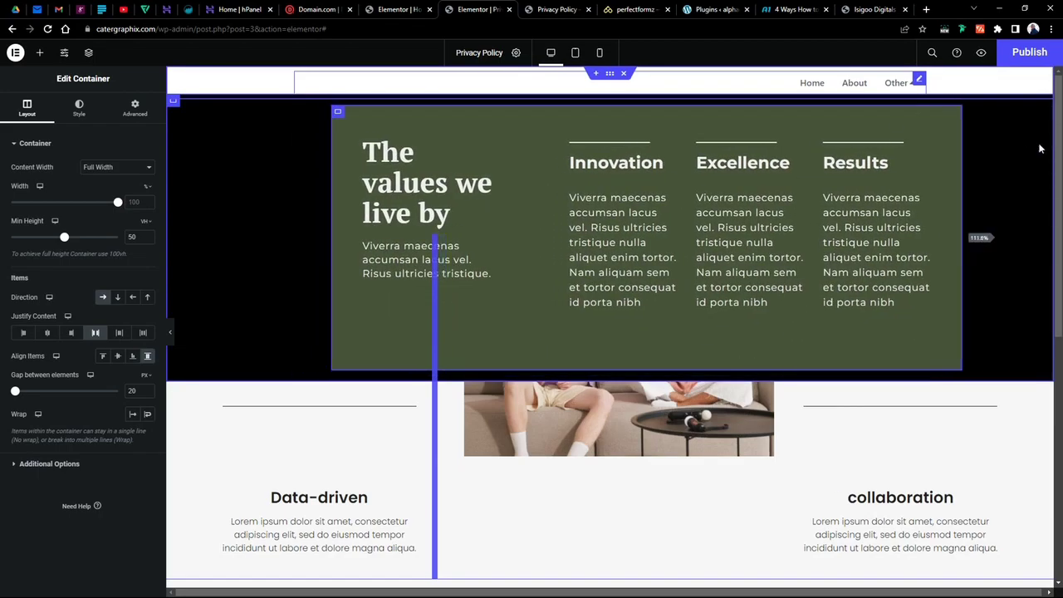
# Adjust Justify Content and widen the green values section to 88.21% width, then select its inner container.
pyautogui.click(320, 226)
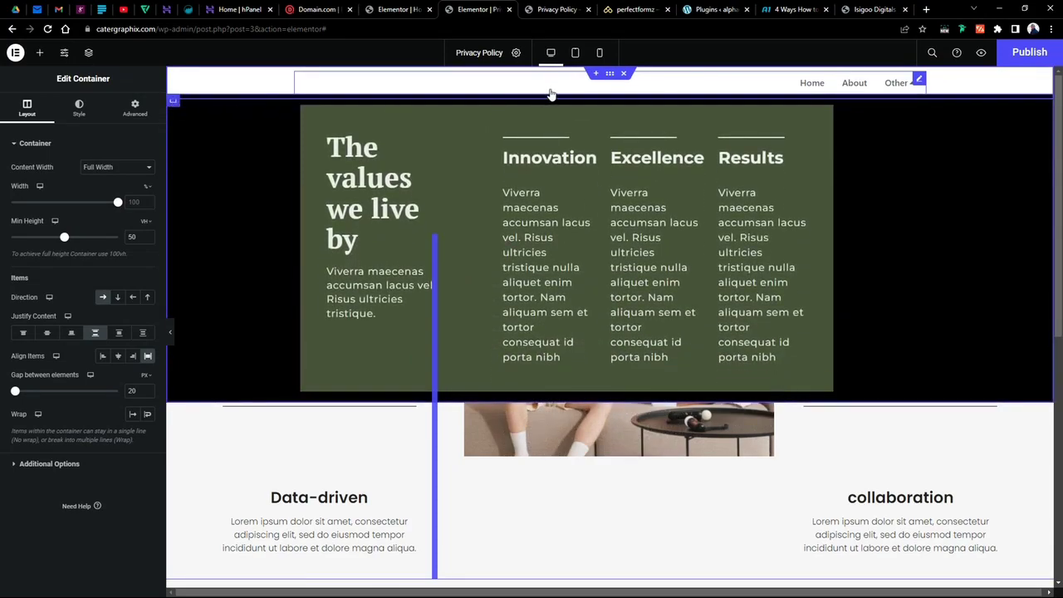
pyautogui.click(79, 108)
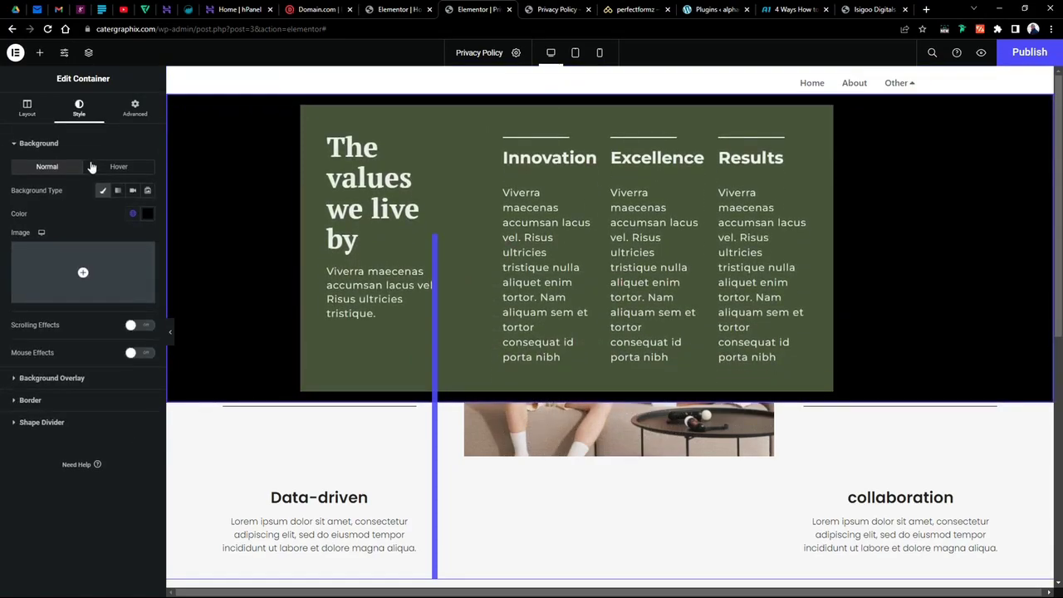
pyautogui.click(28, 108)
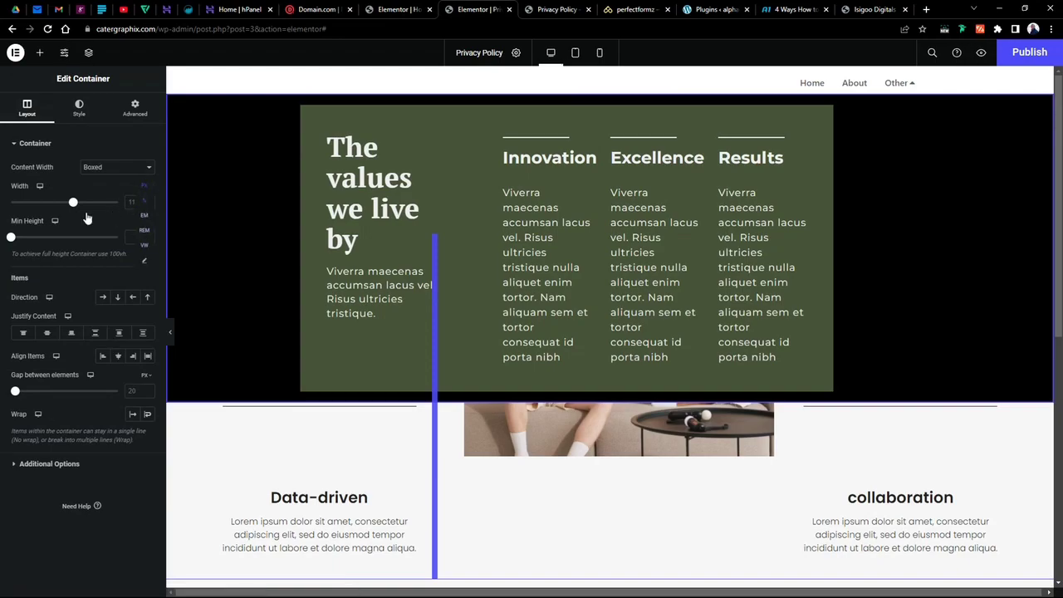
pyautogui.moveTo(74, 202); pyautogui.dragTo(97, 202)
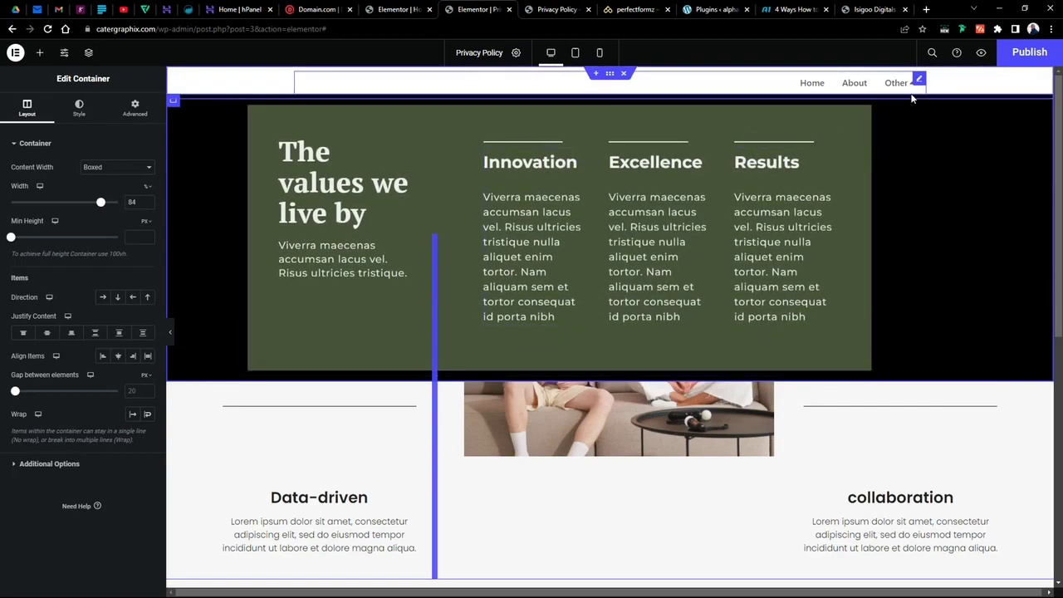
pyautogui.click(136, 110)
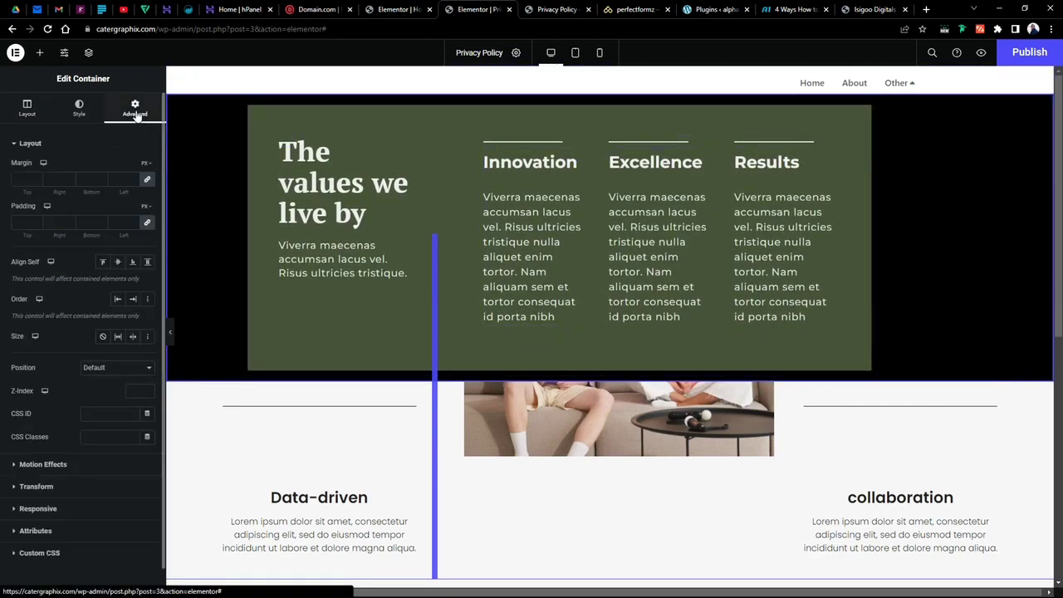
pyautogui.click(250, 107)
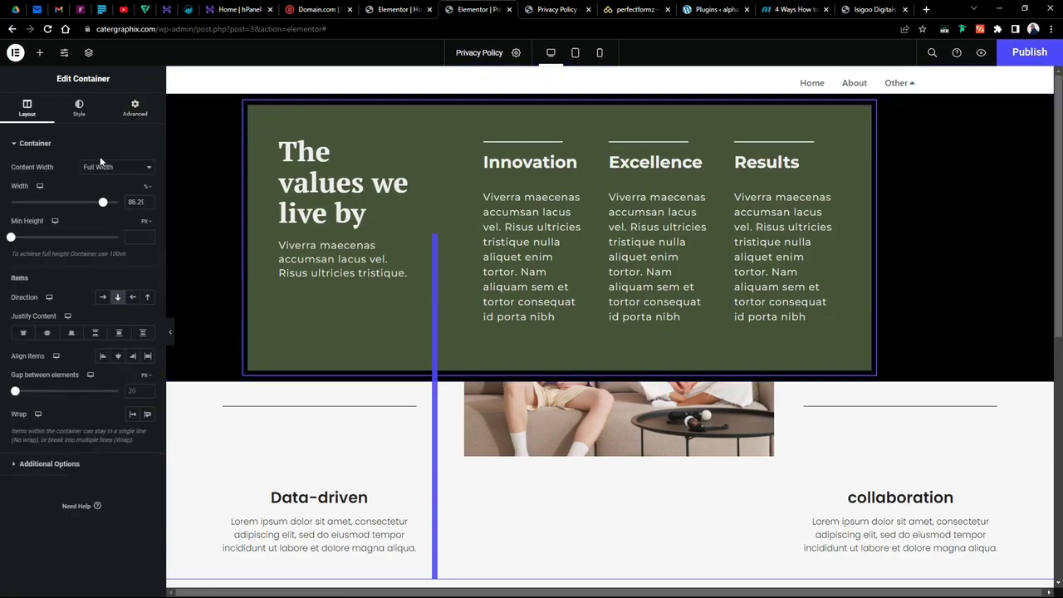
pyautogui.click(129, 108)
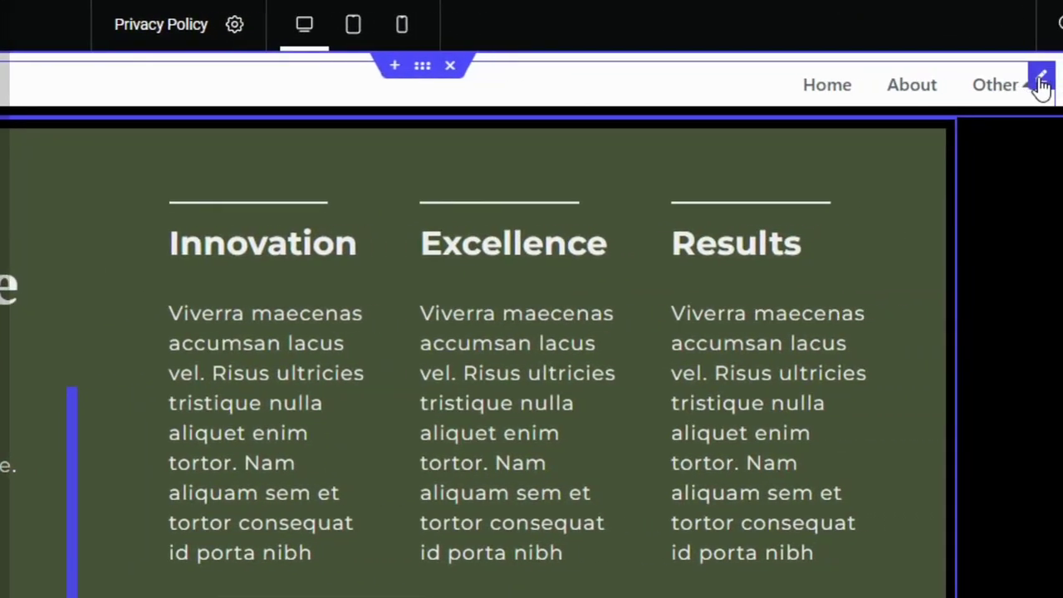
# In the menu widget's Other item, toggle Dropdown Content off and back on.
pyautogui.click(1038, 83)
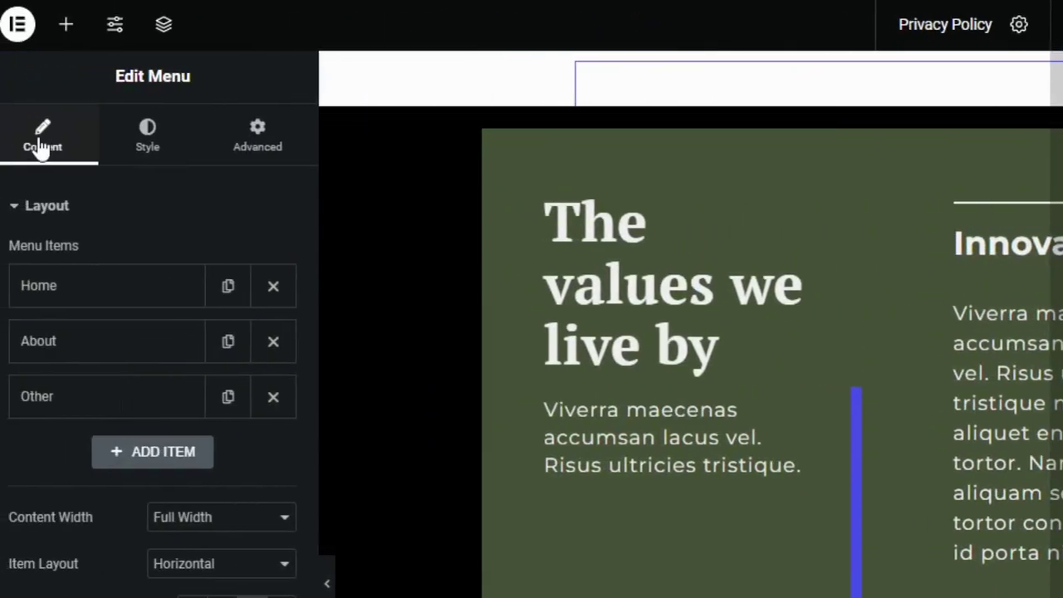
pyautogui.click(122, 402)
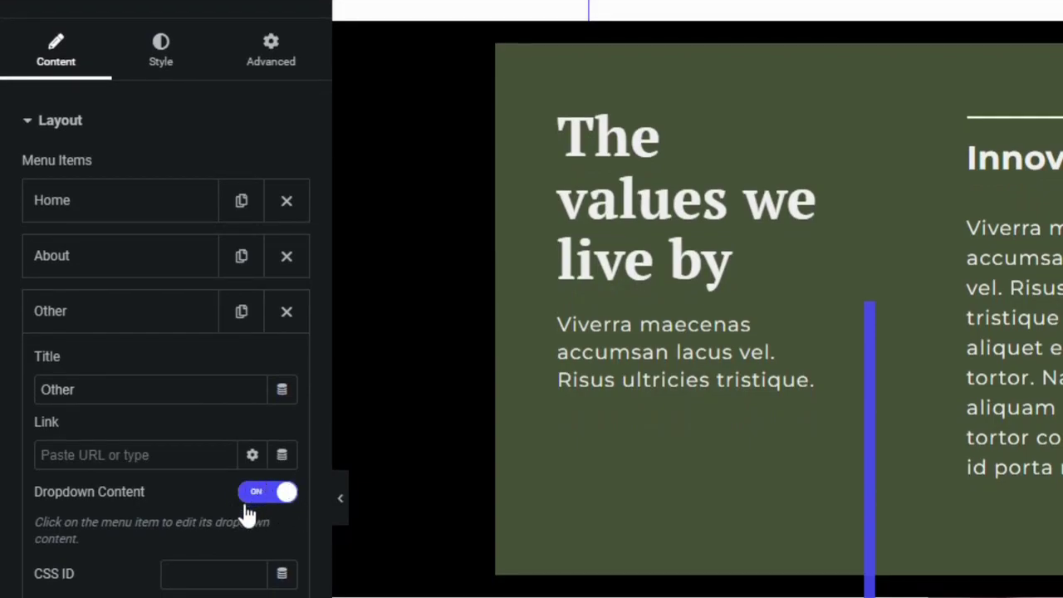
pyautogui.click(262, 499)
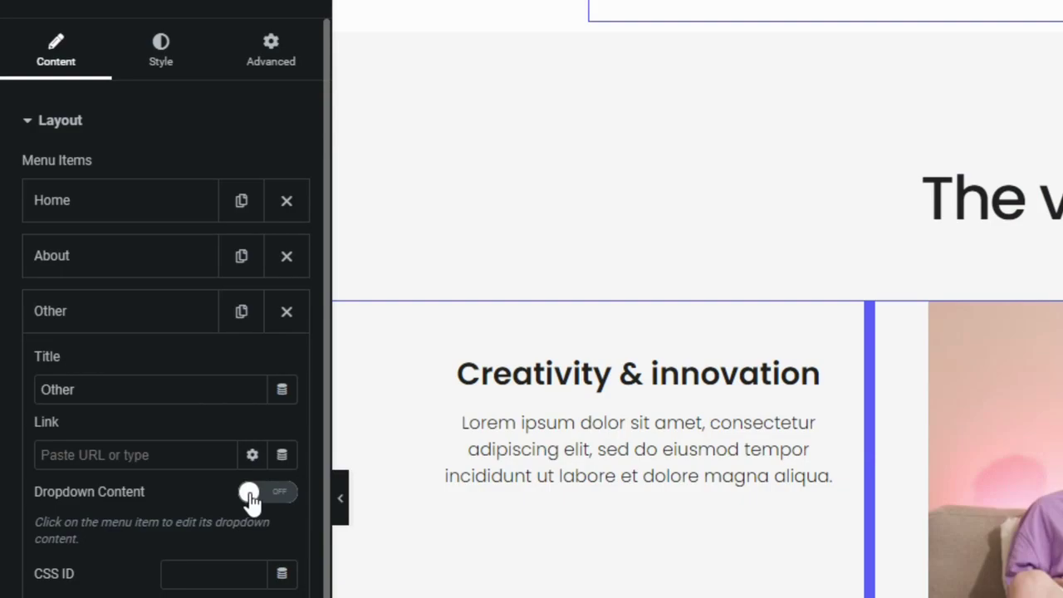
pyautogui.click(251, 497)
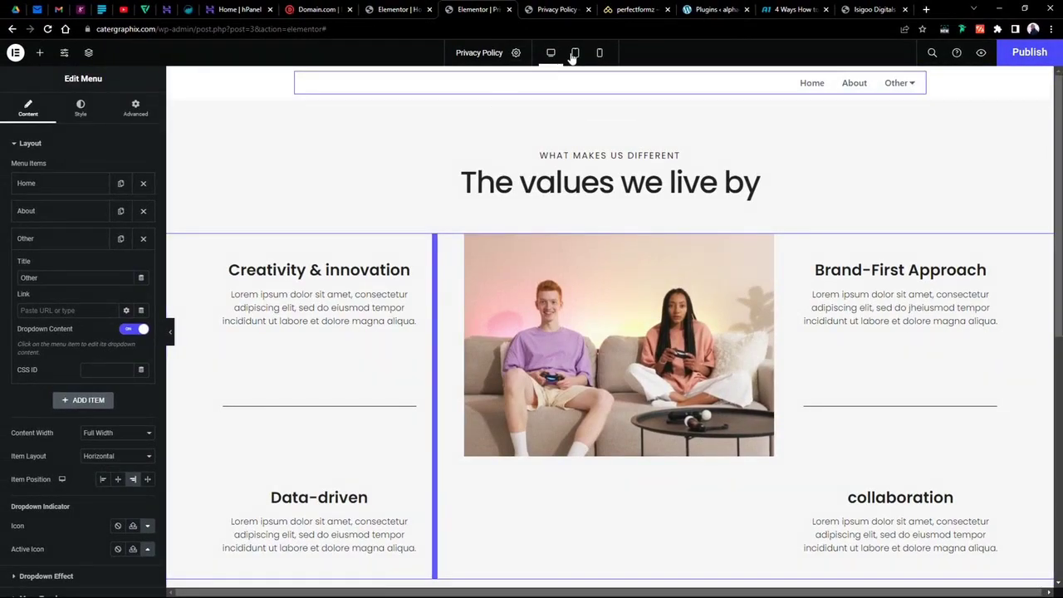
# Collapse the Other item, check its dropdown in the preview, and return to the editor.
pyautogui.click(58, 239)
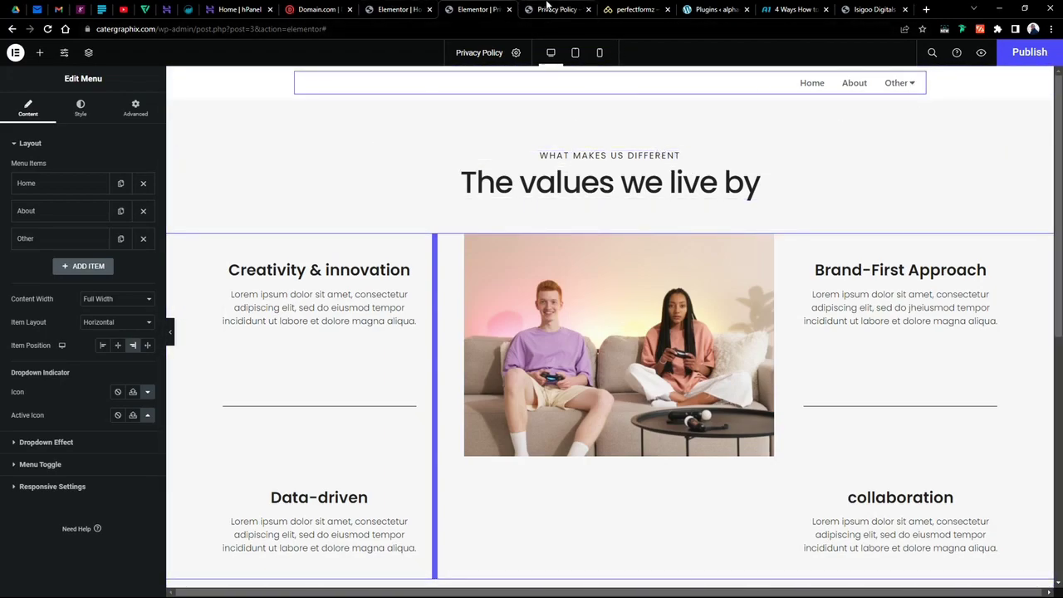
pyautogui.hotkey('ctrl', 'Tab')
pyautogui.moveTo(828, 78)
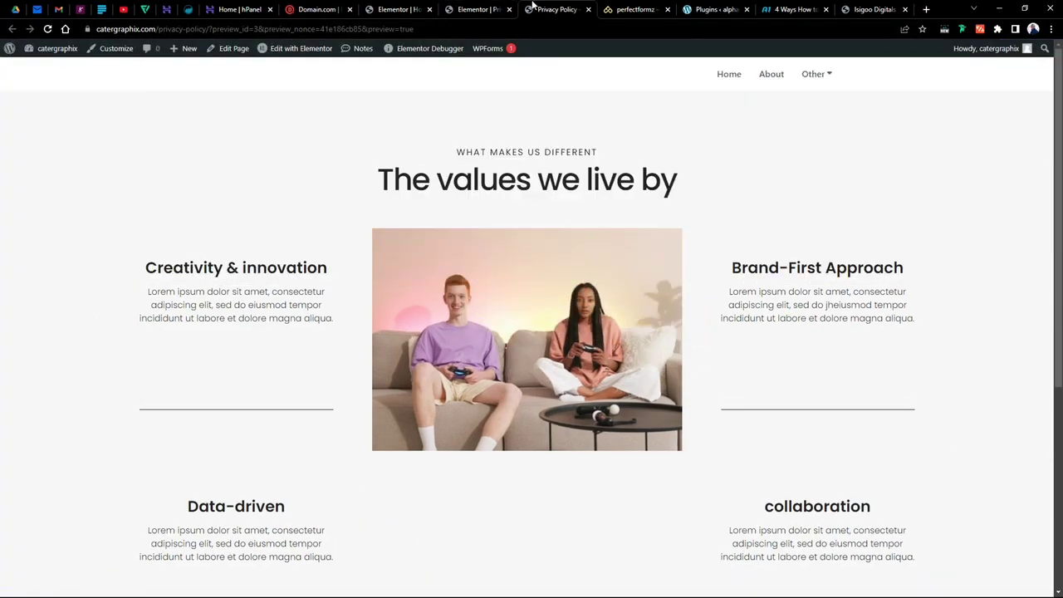
pyautogui.hotkey('ctrl', 'shift', 'Tab')
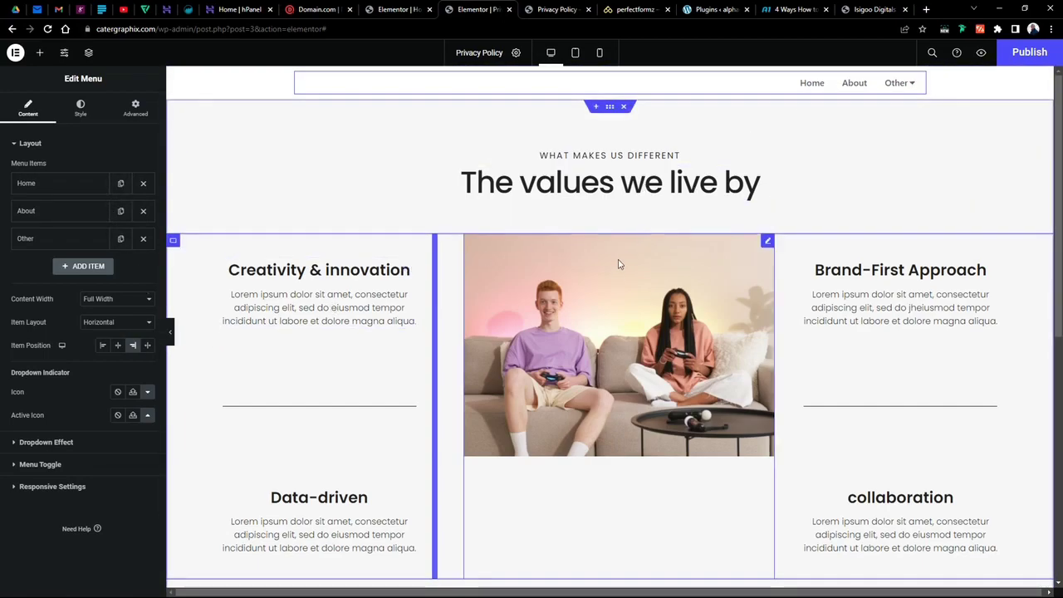
pyautogui.scroll(-3, 627, 249)
pyautogui.scroll(3, 630, 242)
pyautogui.scroll(-3, 621, 265)
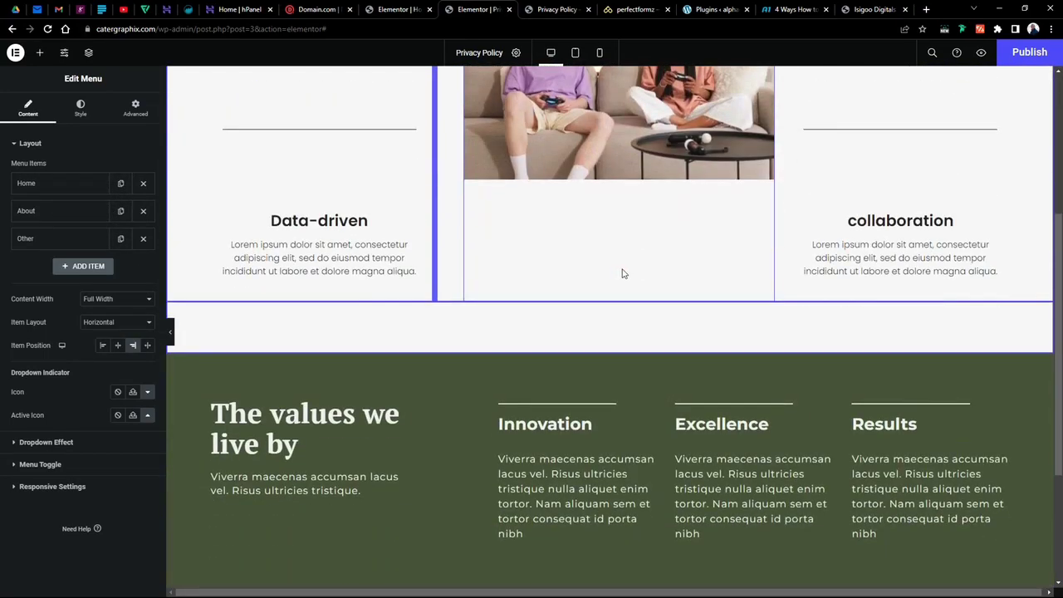
pyautogui.scroll(3, 624, 274)
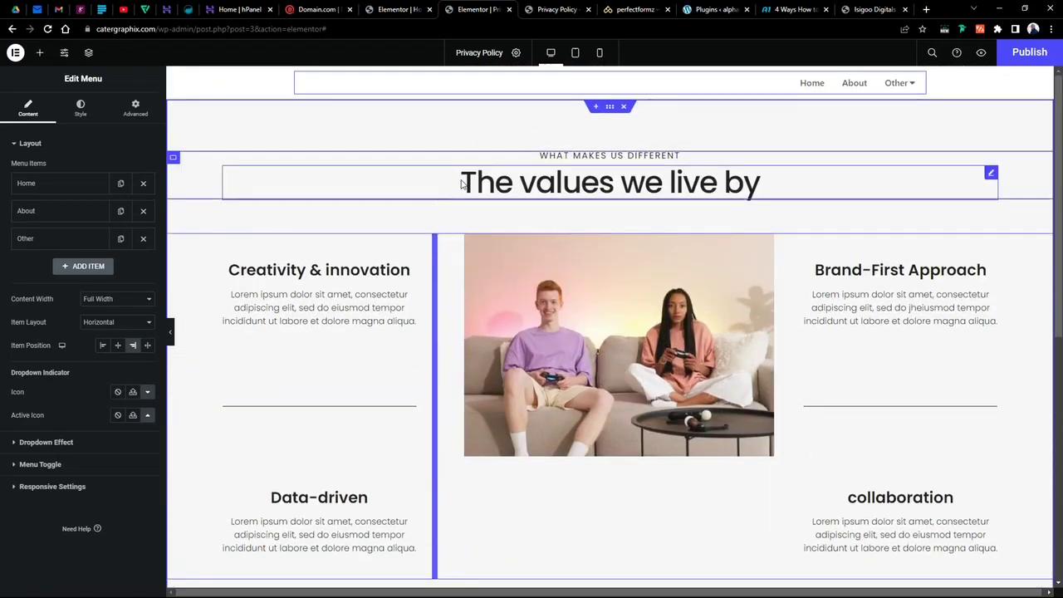